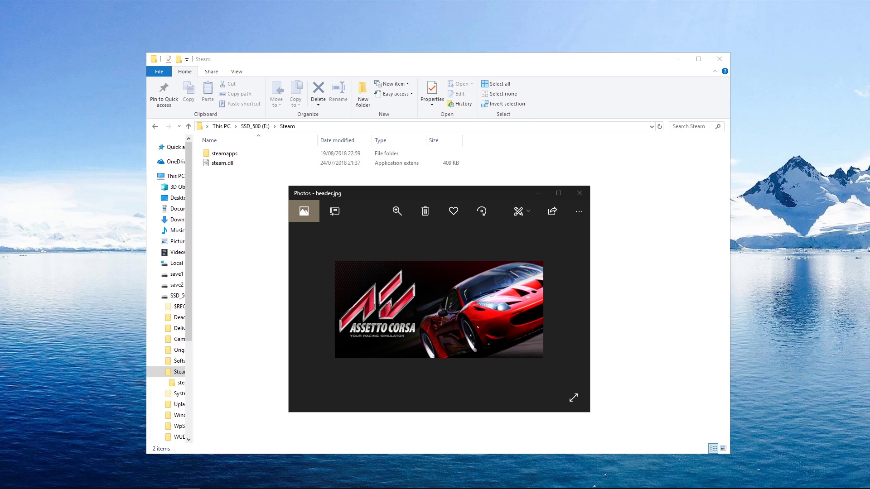
Step: Close the header.jpg preview and open the steamapps\common\assettocorsa\content\tracks folder inside the Steam folder
left_click(580, 193)
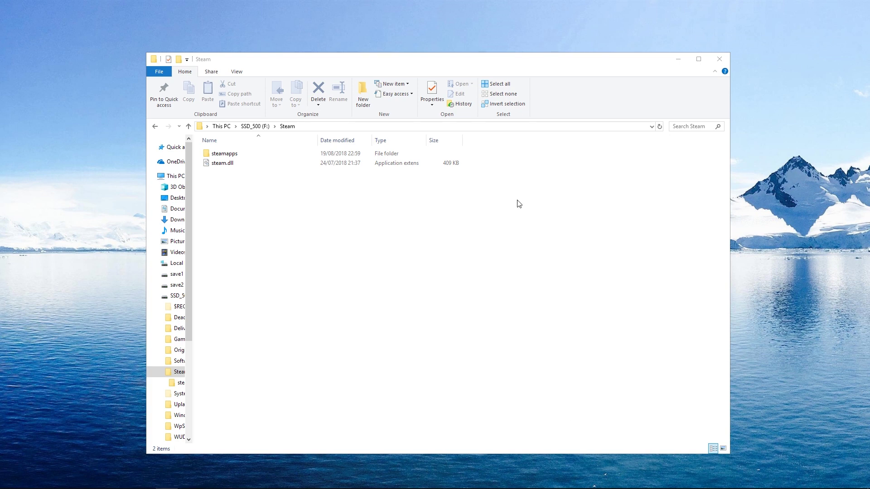
left_click(223, 156)
double_click(223, 156)
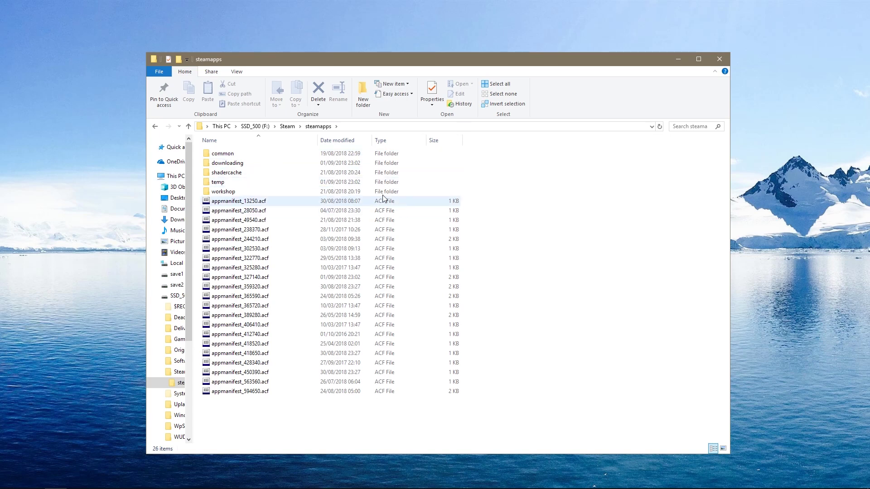
double_click(247, 154)
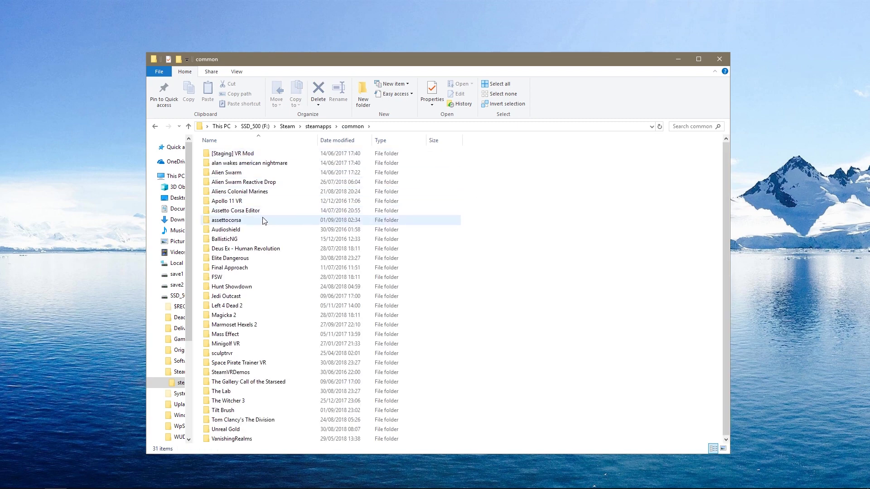
double_click(249, 220)
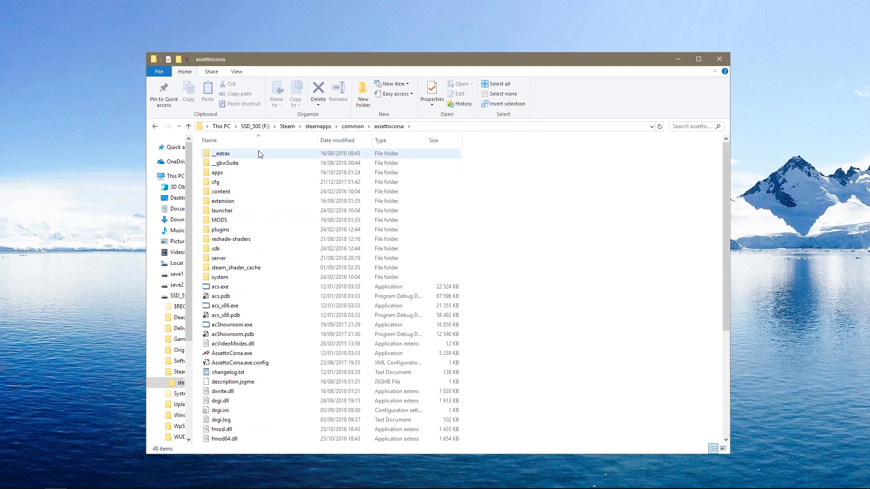
double_click(259, 193)
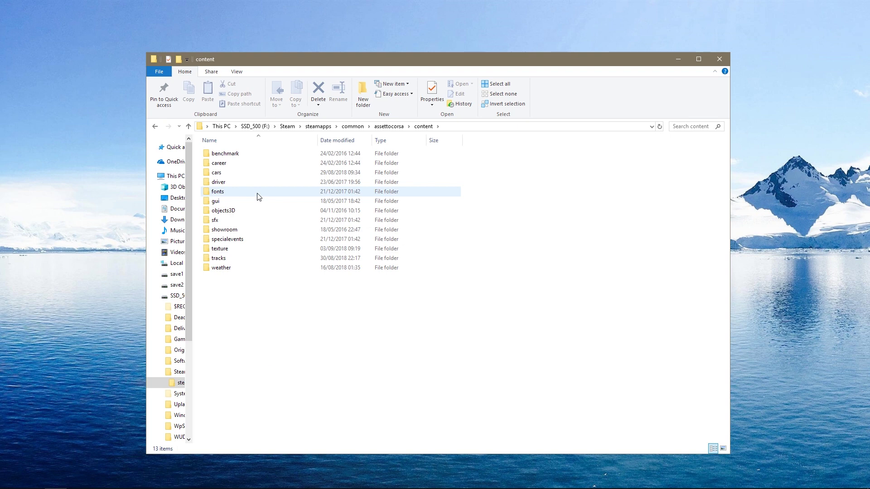
double_click(222, 259)
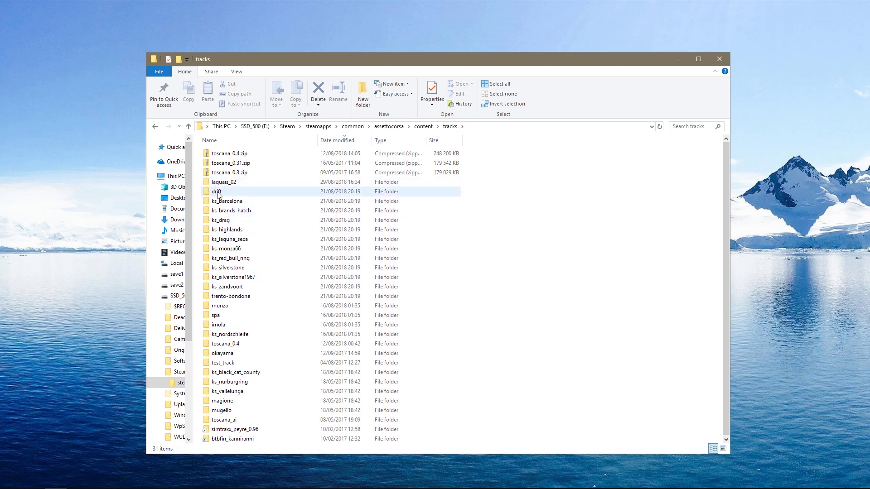
Step: Open the drift track folder and examine the contents of its ai subfolder
mouse_move(218, 195)
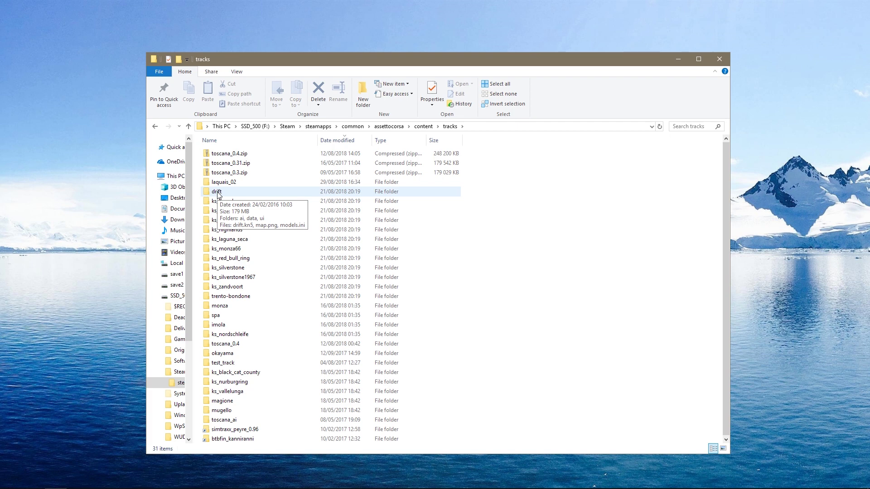
double_click(218, 195)
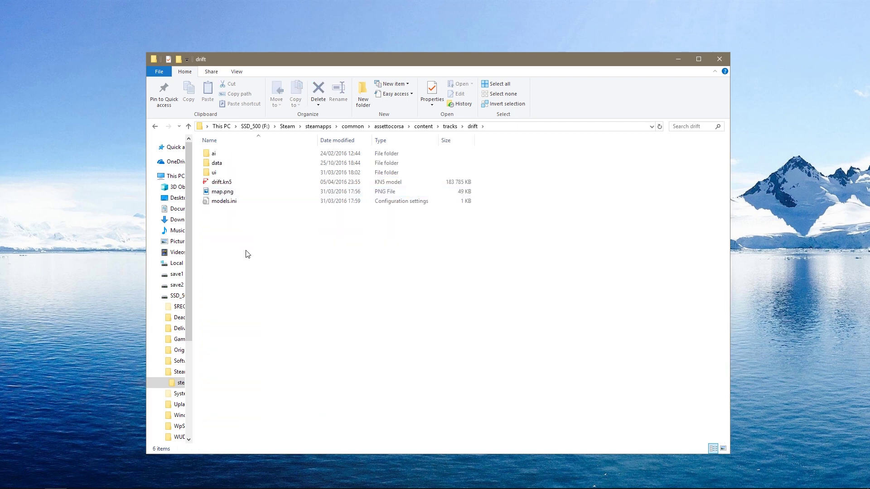
left_click(450, 126)
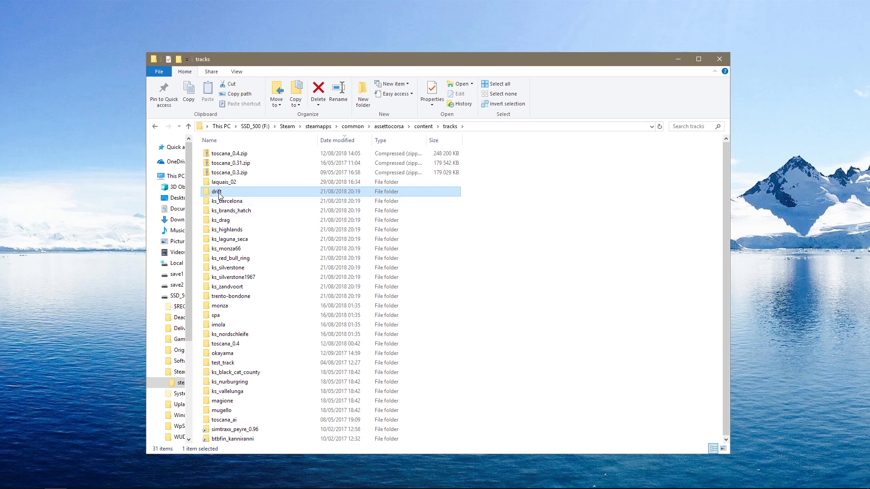
mouse_move(221, 194)
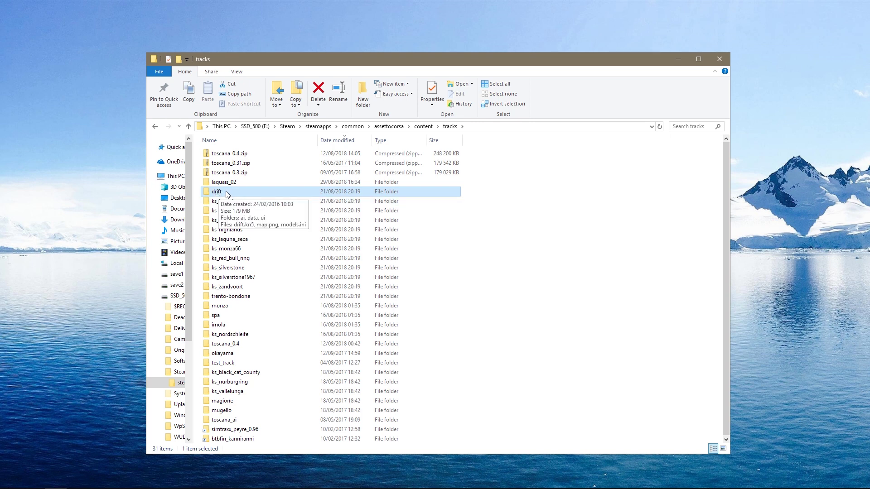
double_click(222, 194)
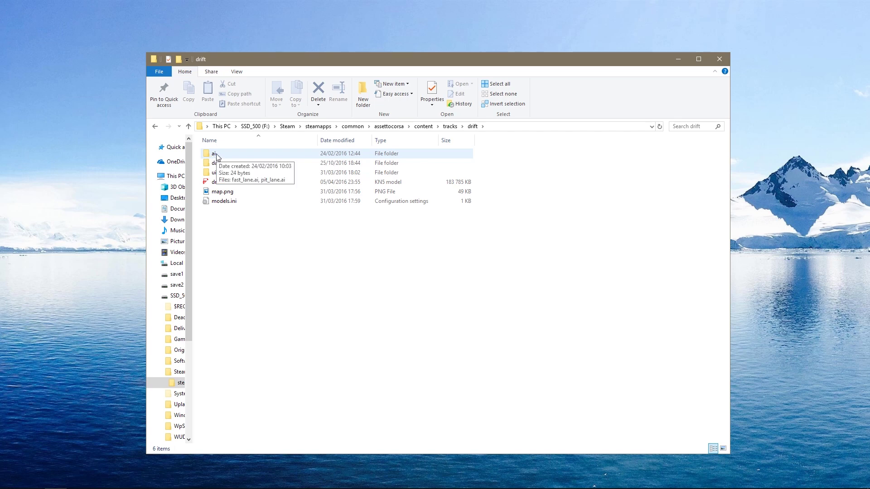
double_click(244, 157)
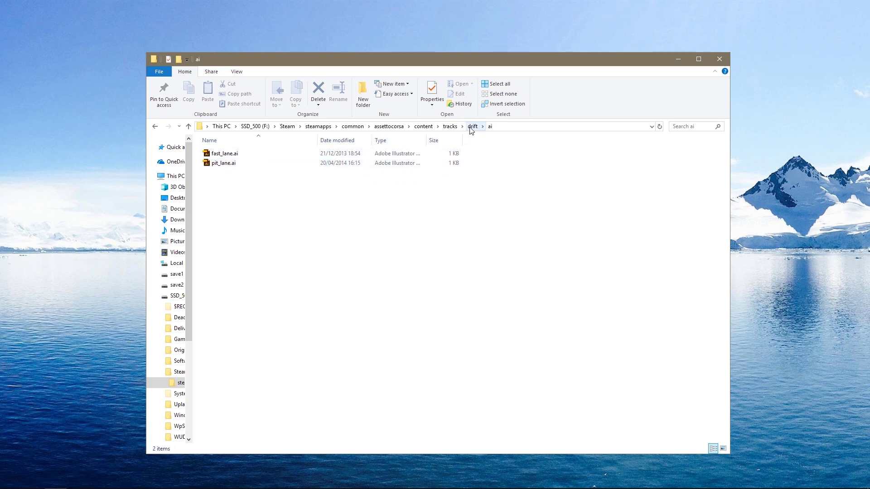
Step: Examine the configuration files in the drift track's data folder, pointing out surfaces.ini
left_click(472, 126)
double_click(242, 164)
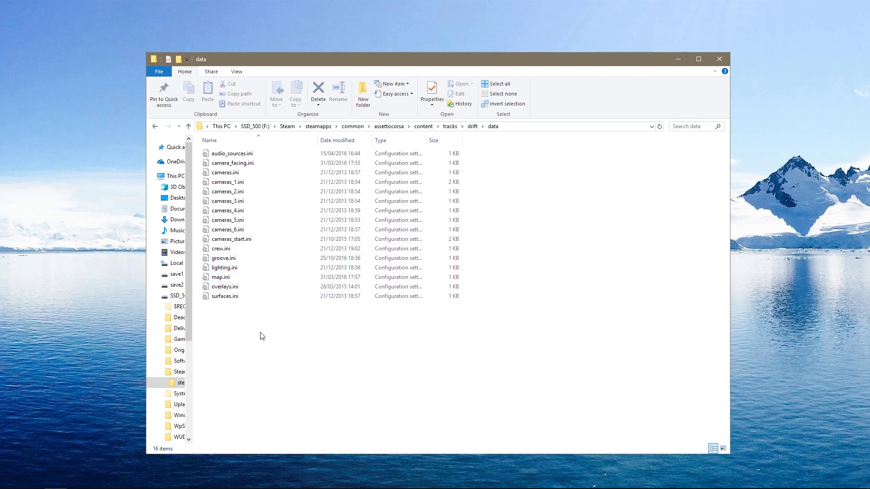
mouse_move(248, 344)
left_mouse_down()
mouse_move(246, 154)
mouse_move(243, 353)
left_mouse_up()
left_click(222, 299)
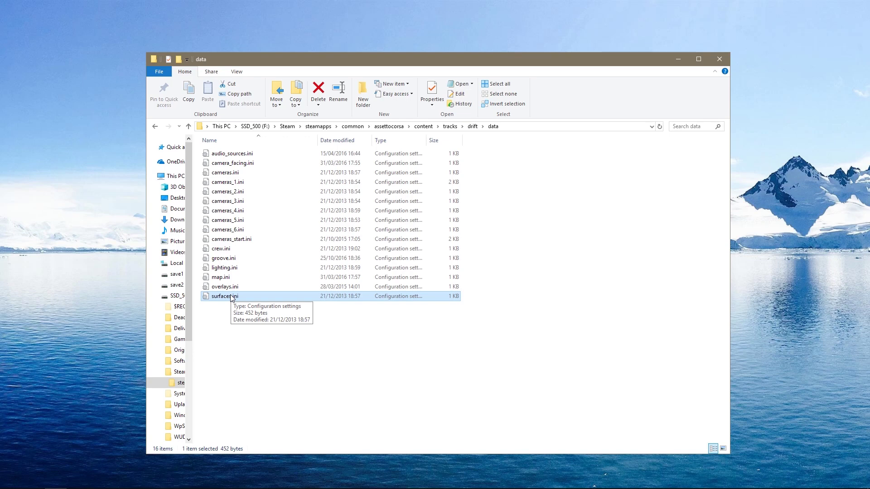
left_click(228, 311)
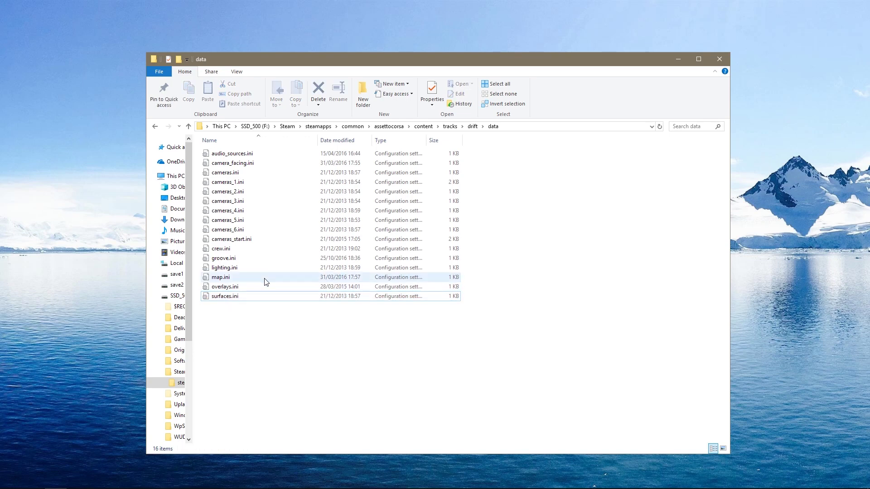
left_click(233, 300)
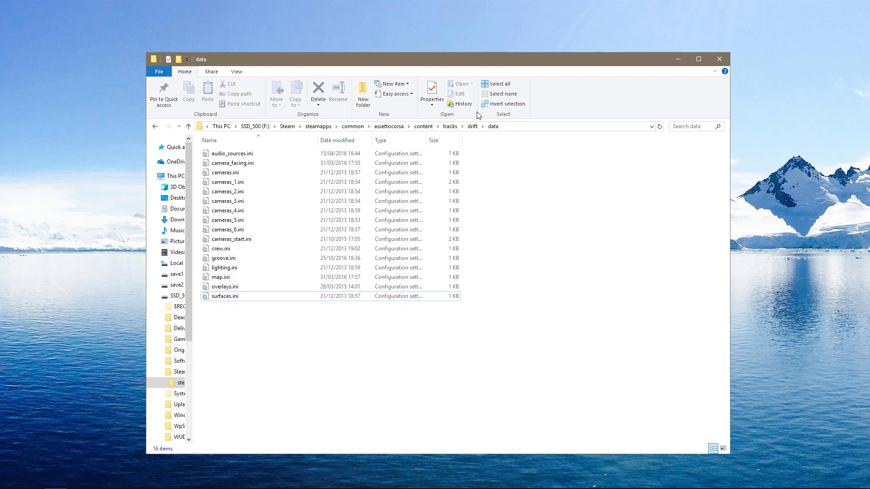
Step: Open the drift track's ui folder, then switch to Content Manager and move its window aside so the folder's files show
left_click(473, 126)
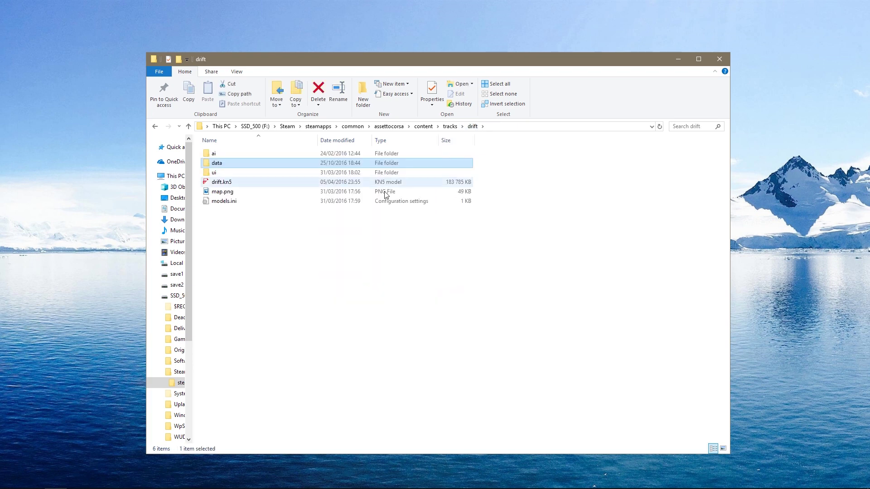
double_click(272, 176)
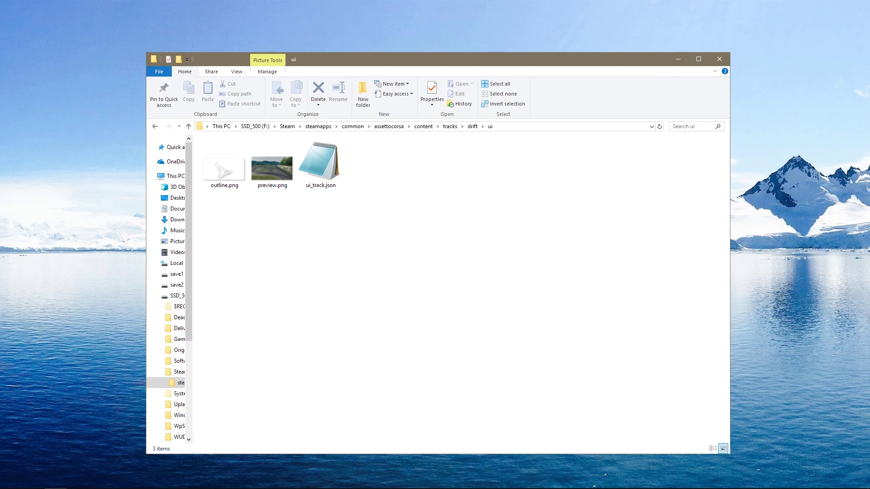
key("alt+Tab")
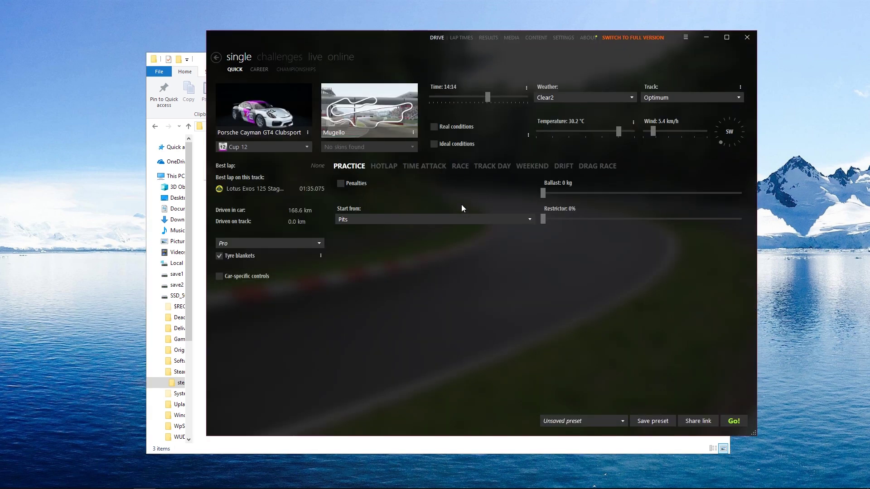
left_click_drag(349, 39, 396, 38)
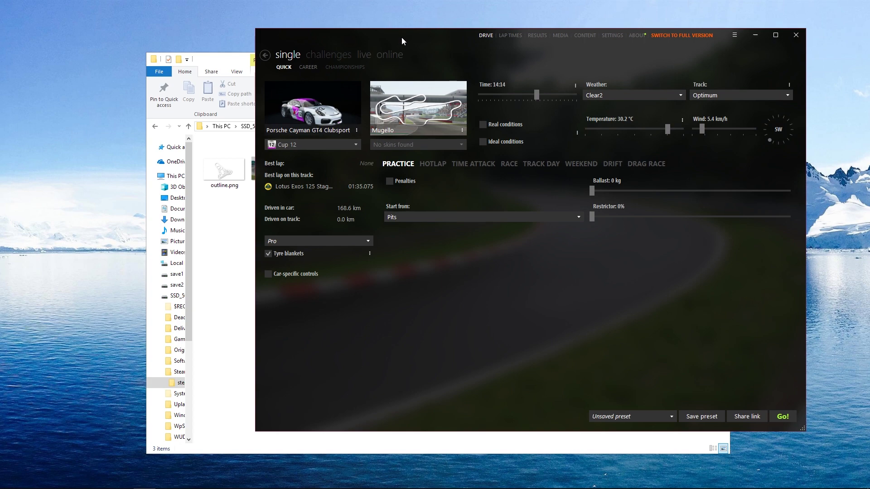
left_click_drag(401, 38, 476, 47)
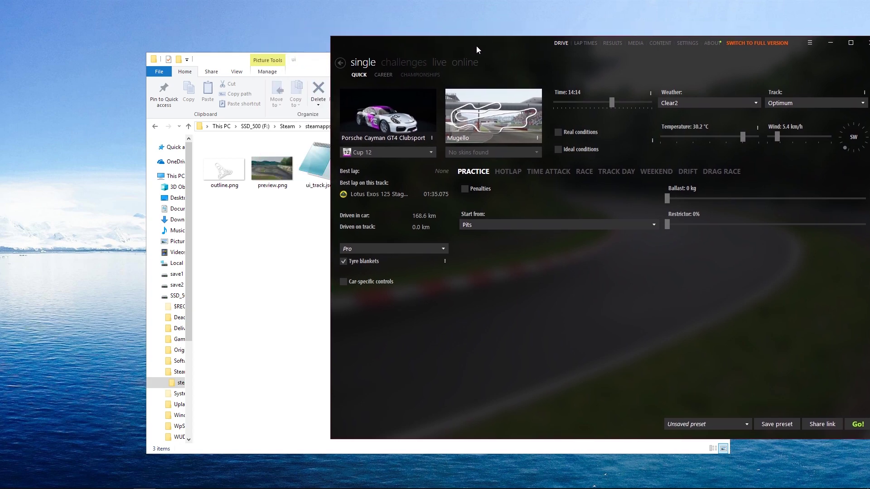
Step: Change the selected track to Drift, choosing it from the Drift category of the track list
left_click(469, 136)
left_click(514, 125)
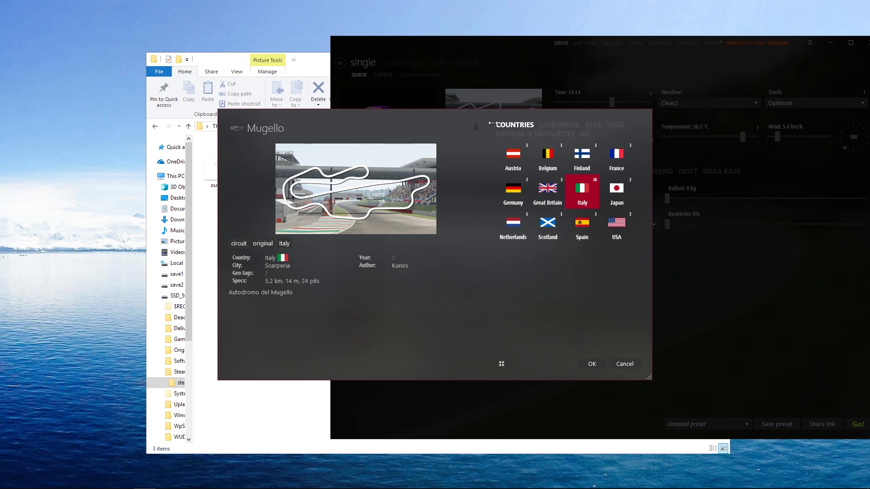
left_click(515, 136)
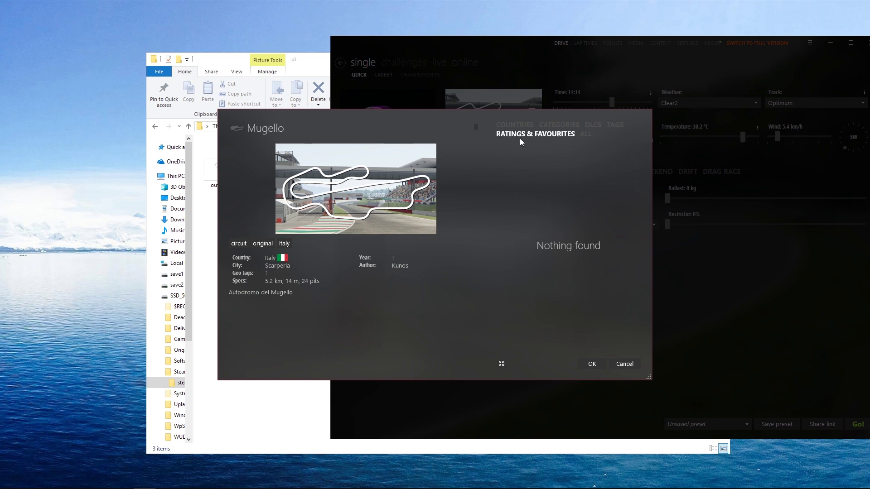
left_click(550, 125)
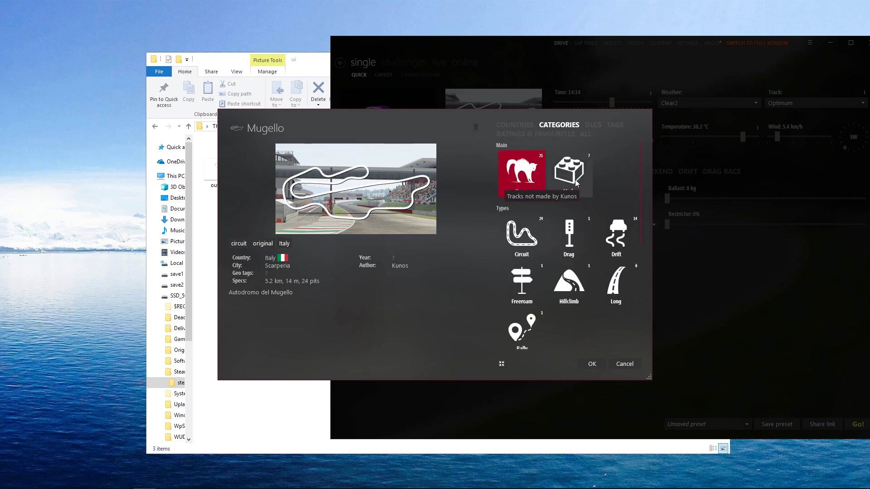
left_click(615, 240)
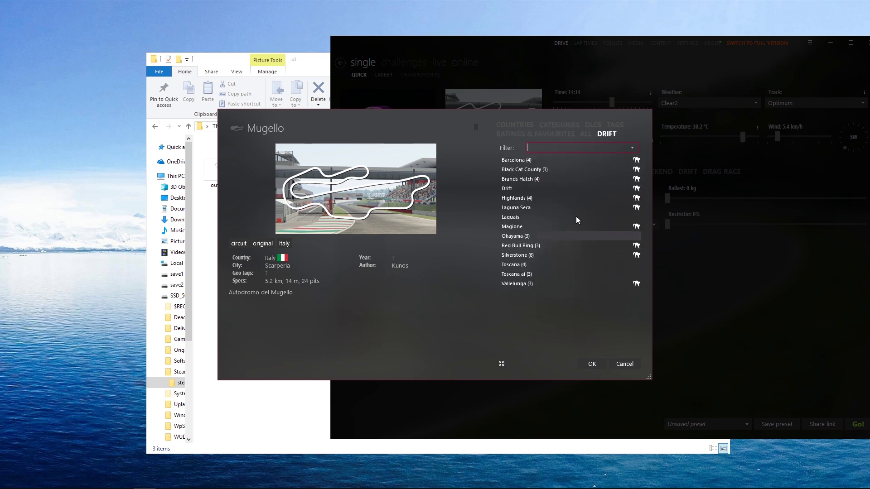
left_click(523, 189)
left_click(592, 364)
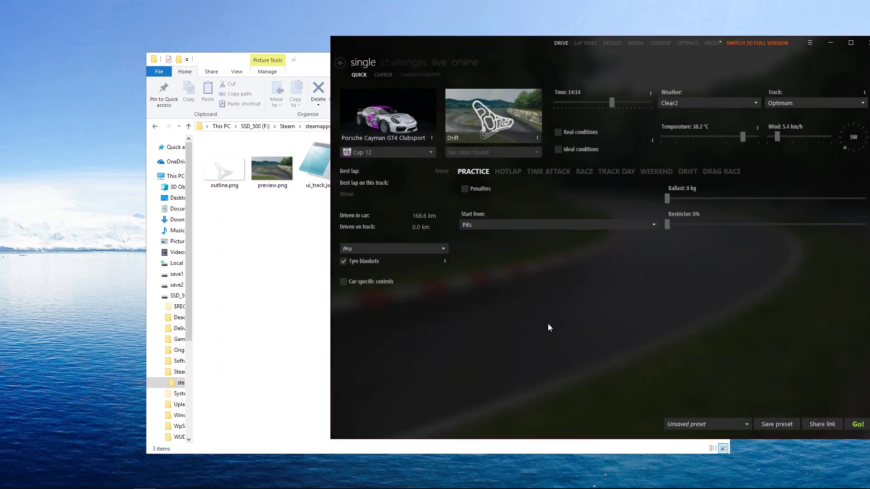
Step: Arrange the ui folder window and the Content Manager window side by side
left_click(309, 60)
left_click_drag(309, 63, 195, 61)
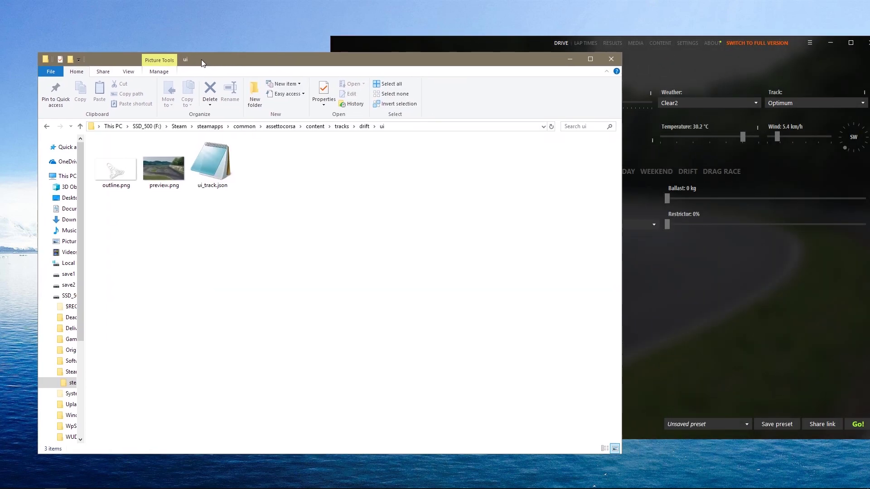
left_click(455, 48)
left_click_drag(455, 48, 410, 65)
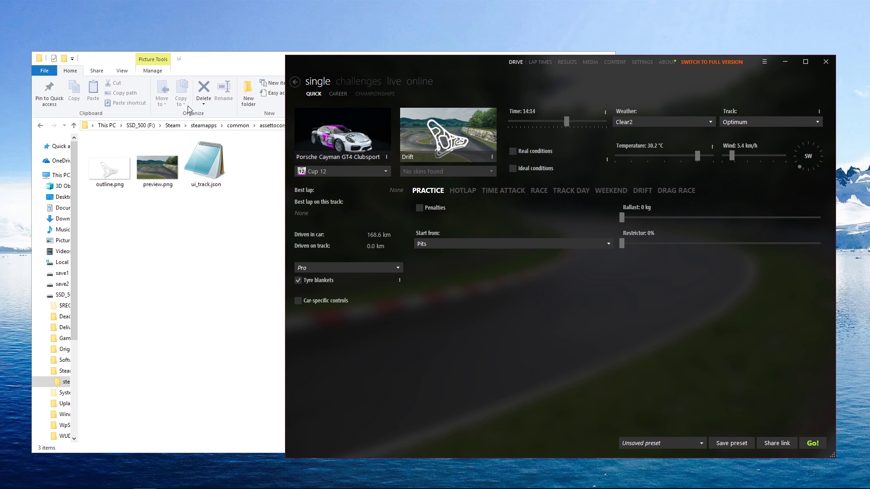
Step: View outline.png, close it, and compare it with the Drift track's thumbnail in Content Manager
double_click(126, 183)
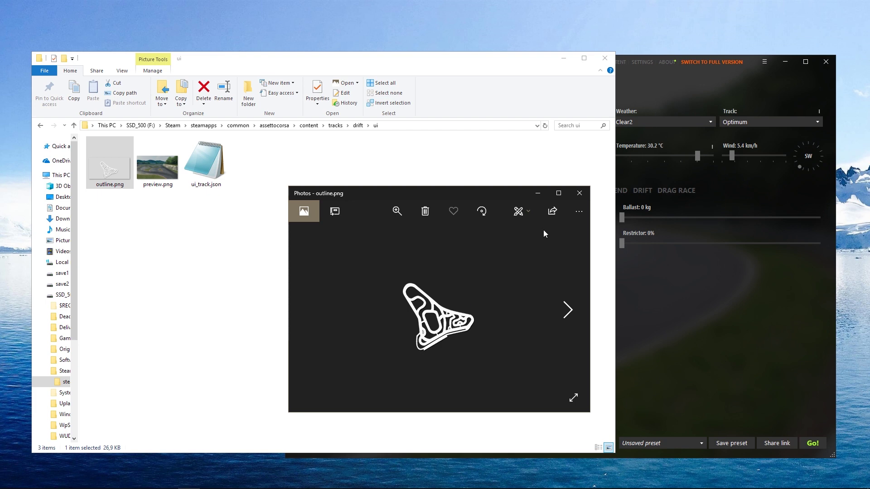
left_click(580, 193)
left_click(628, 89)
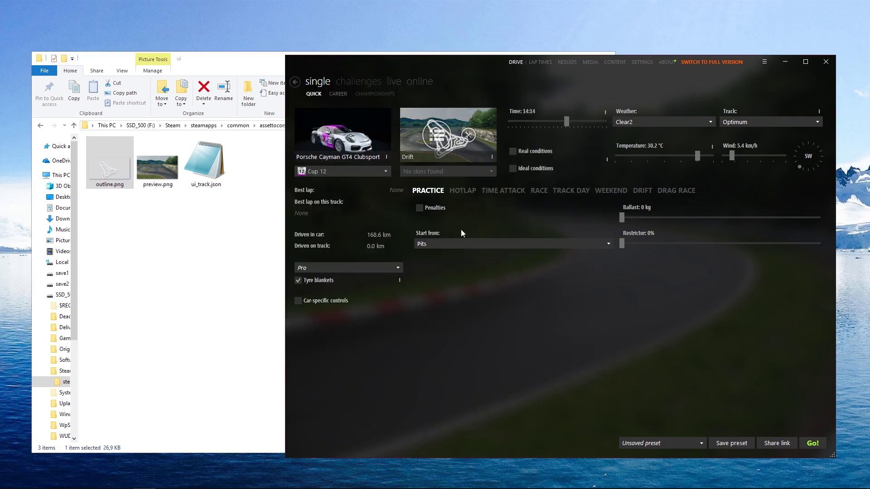
Step: Select preview.png in the ui folder and compare it with the background of the Drift track's thumbnail
left_click(253, 253)
left_click(163, 184)
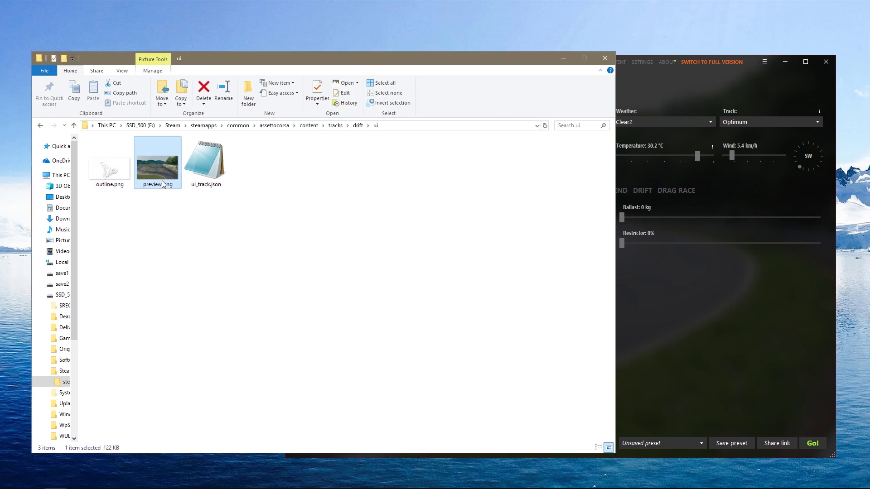
double_click(163, 184)
left_click(645, 88)
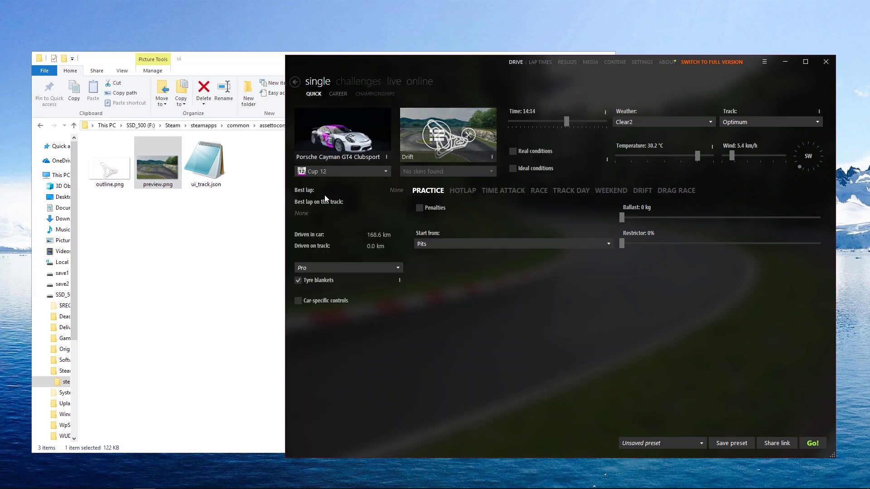
Step: Reposition the ui folder and Content Manager windows so both stay visible, and open ui_track.json in Notepad
left_click(240, 251)
left_click_drag(480, 63, 543, 166)
left_click(483, 85)
left_click_drag(505, 107, 495, 273)
left_click(336, 198)
left_click(581, 190)
left_click_drag(367, 278, 348, 60)
left_click(619, 157)
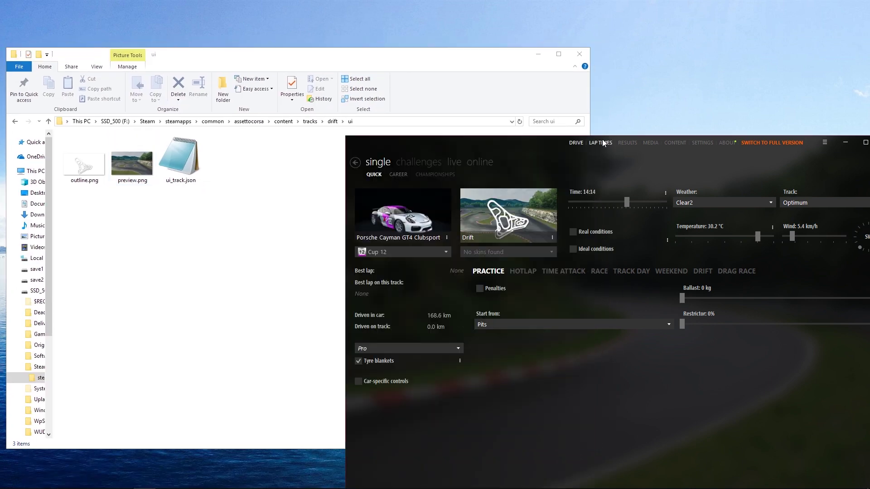
left_click_drag(521, 136, 455, 55)
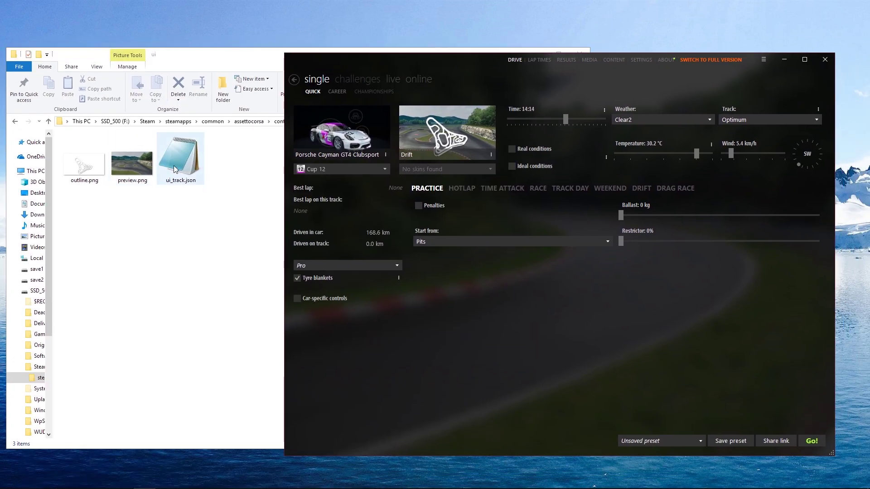
double_click(180, 166)
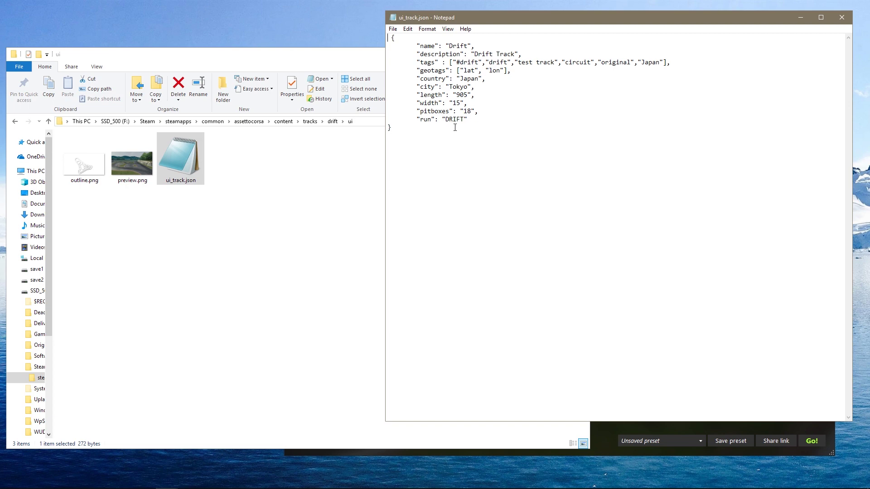
Step: Try 14 as the pitboxes value in ui_track.json, and restore it to 18
left_click(471, 111)
key("BackSpace")
type("4")
key("BackSpace")
type("8")
Step: Narrow the ui_track.json window and arrange it beside Content Manager so the JSON text and the Drift thumbnail are both visible
left_click_drag(671, 13, 362, 55)
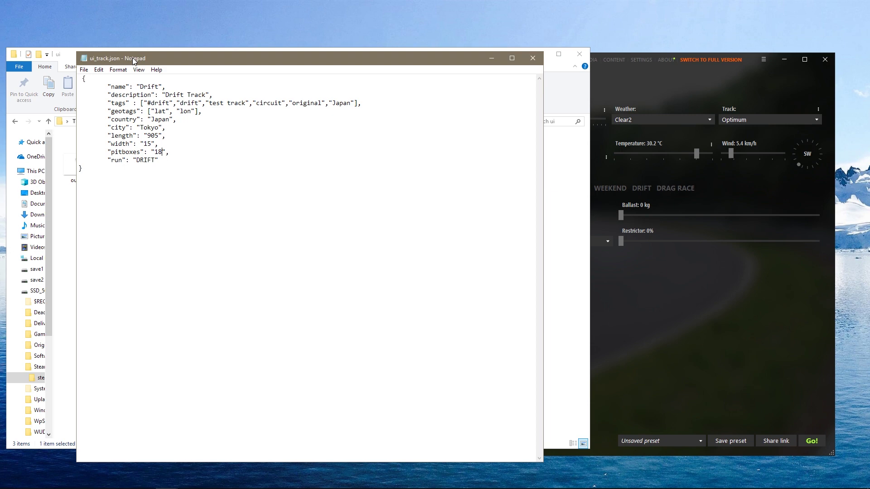
left_click(678, 89)
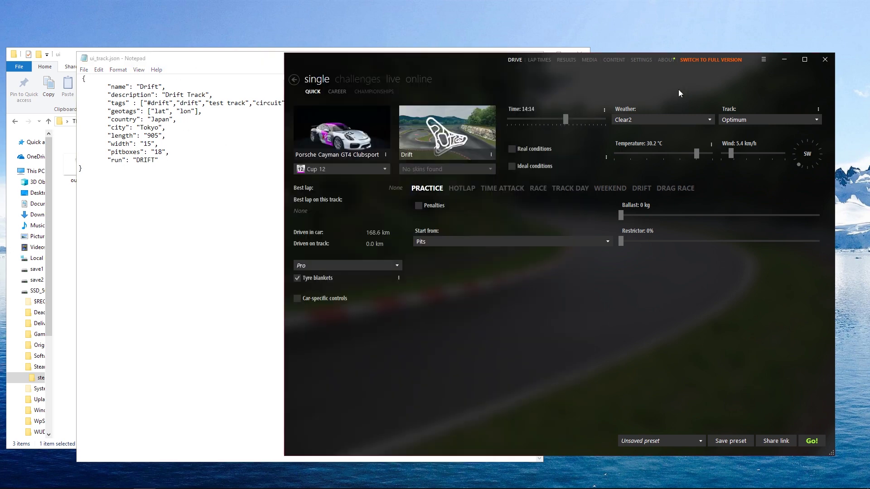
left_click_drag(393, 63, 486, 61)
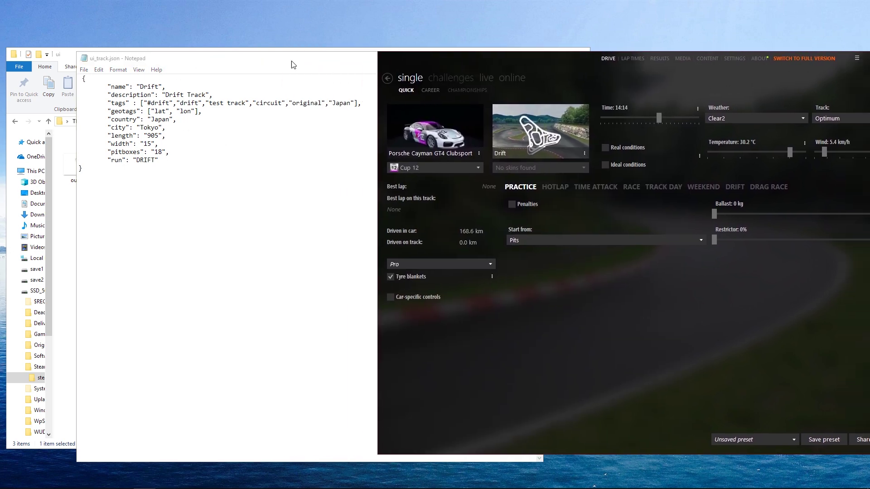
left_click_drag(342, 64, 344, 64)
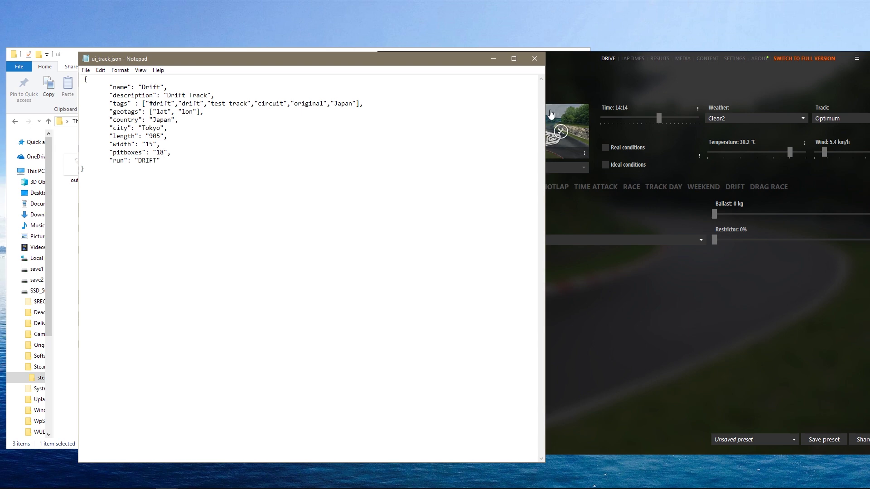
left_click_drag(547, 113, 422, 108)
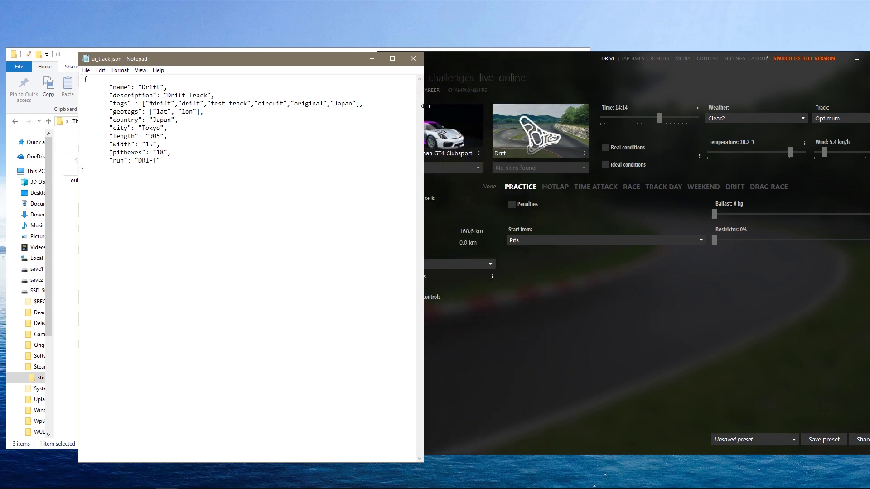
left_click_drag(301, 62, 272, 25)
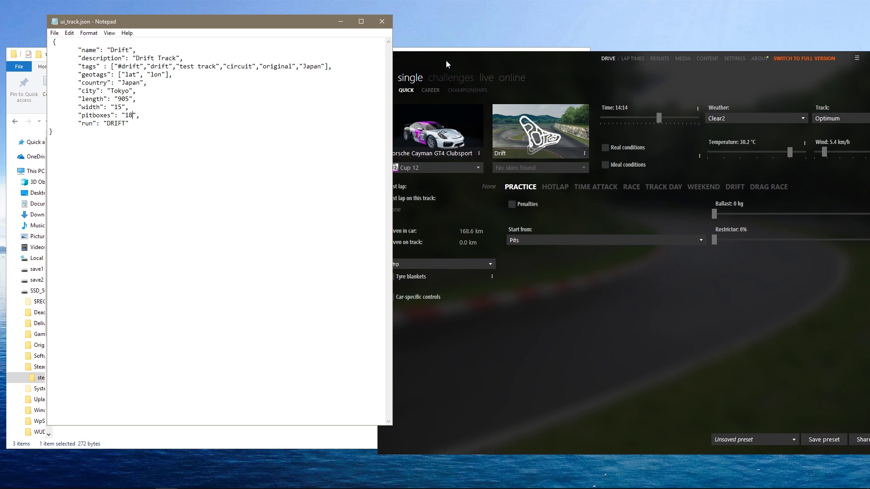
left_click_drag(446, 60, 380, 86)
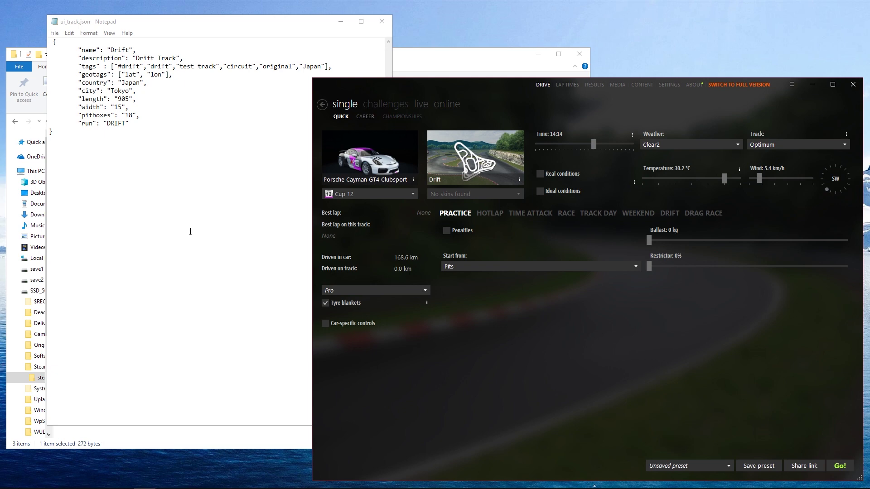
Step: Compare the ui_track.json entries with the Drift track's details in Content Manager's track selection, and close both without changes
left_click(140, 160)
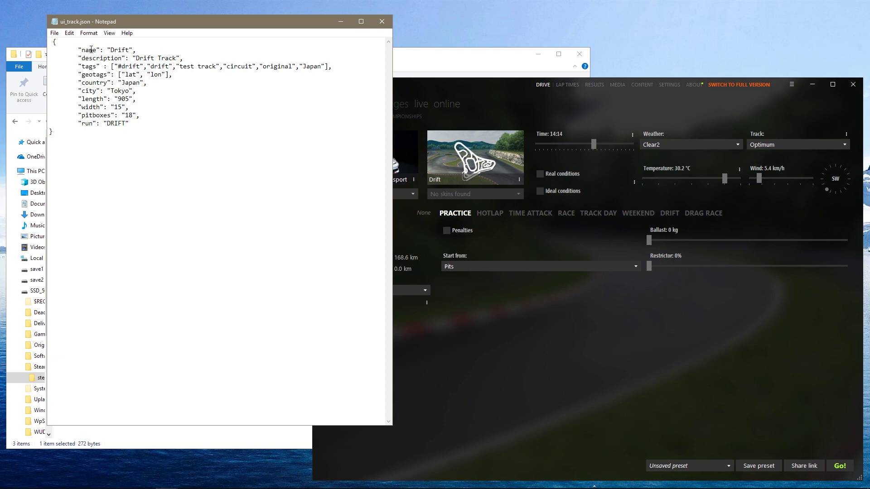
left_click(135, 50)
type(",")
left_click(483, 88)
left_click(463, 158)
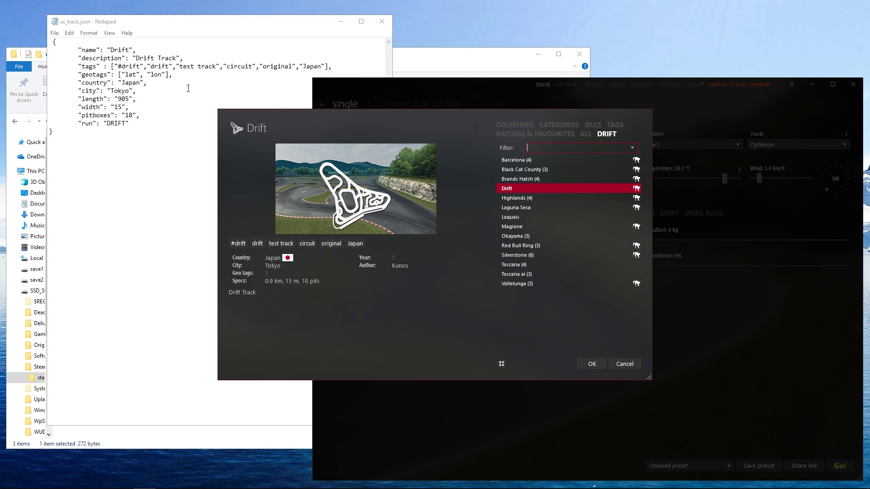
left_click(624, 364)
left_click(381, 21)
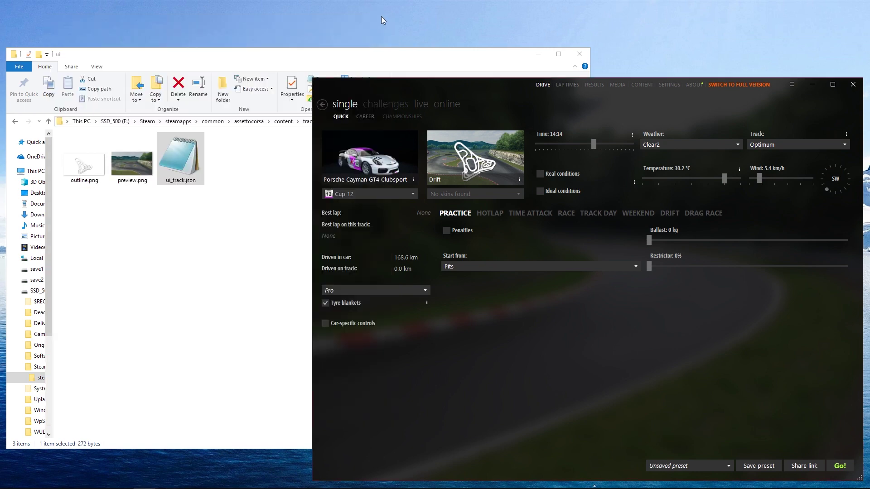
Step: Return from the ui folder to the drift folder and select the drift.kn5 model file
left_click(281, 68)
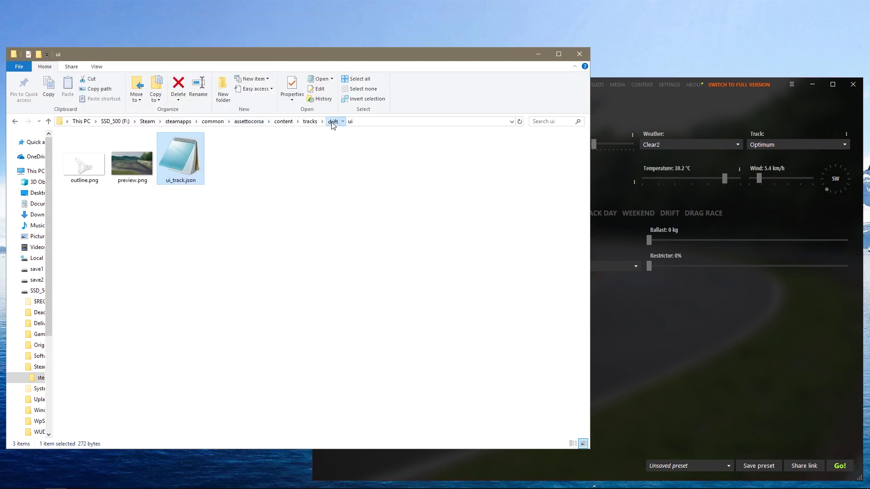
left_click(333, 122)
left_click(141, 236)
left_click_drag(172, 60, 195, 60)
left_click(115, 179)
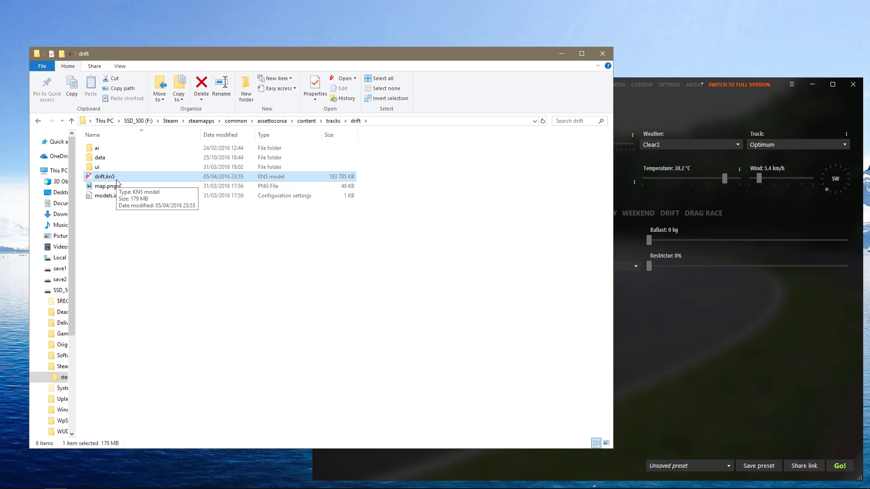
Step: View map.png from the drift folder and close it
left_click(121, 224)
double_click(121, 190)
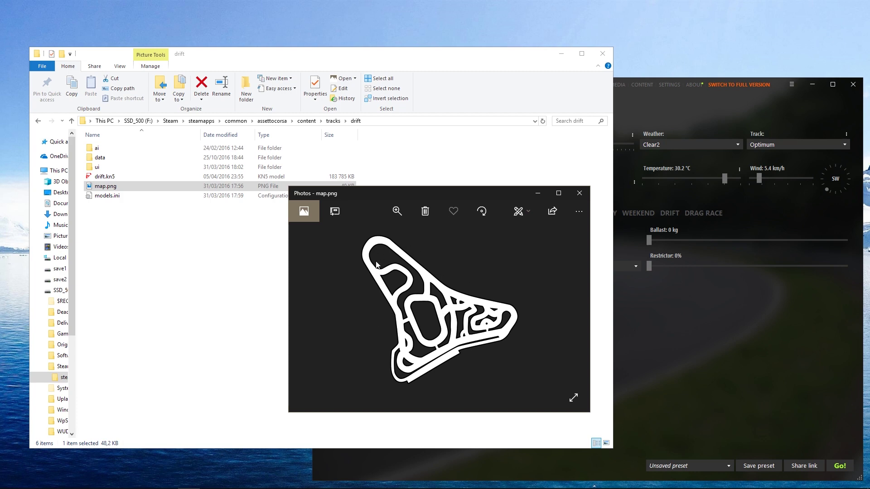
left_click(579, 195)
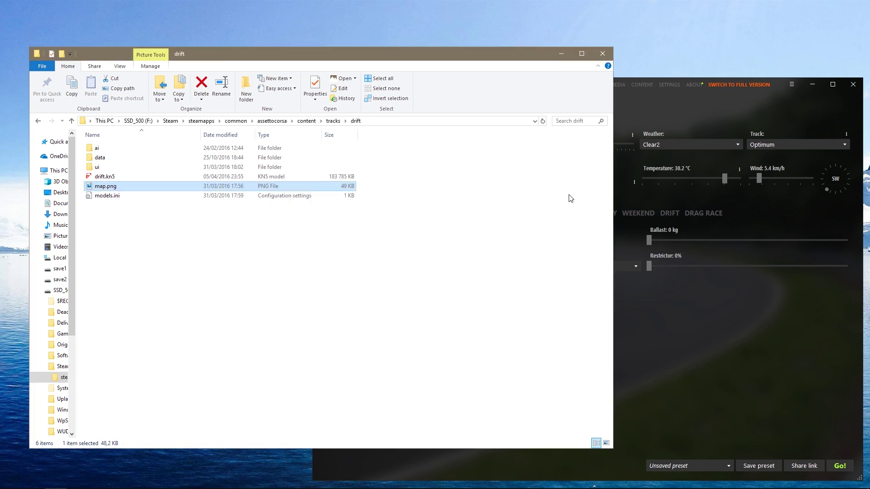
Step: Examine the map parameters in map.ini from the drift track's data folder, and close the file
double_click(115, 161)
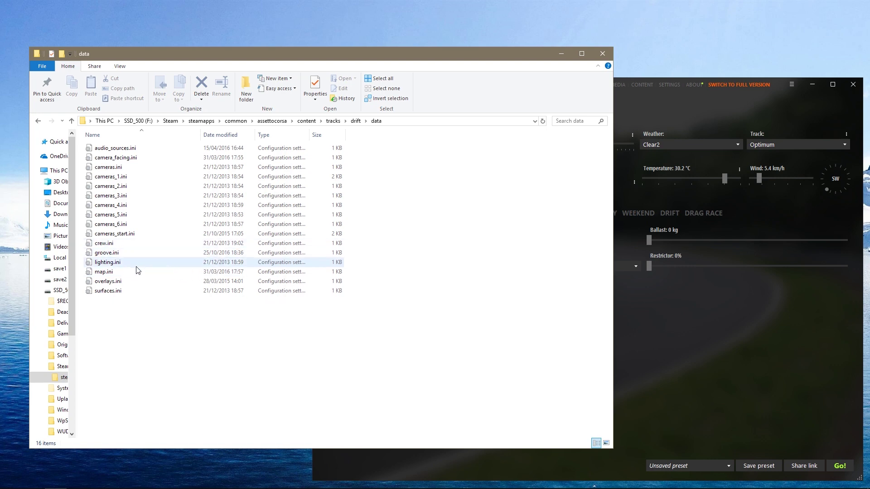
double_click(104, 272)
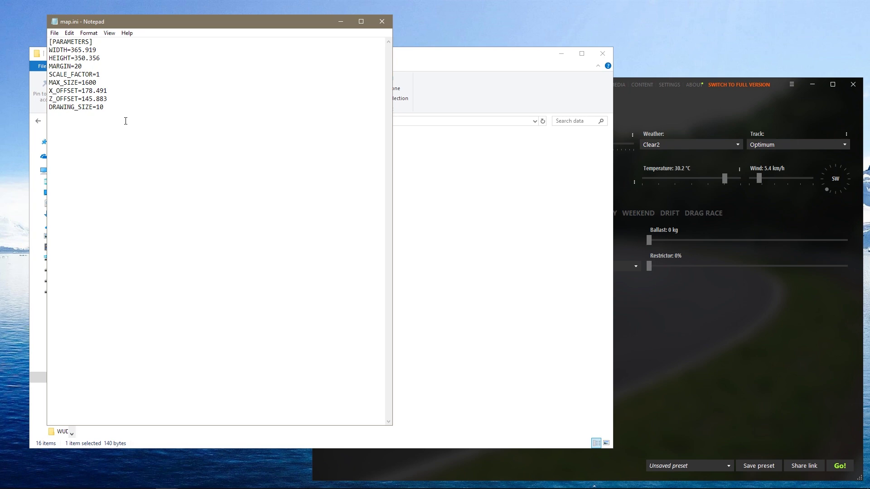
left_click_drag(189, 16, 324, 32)
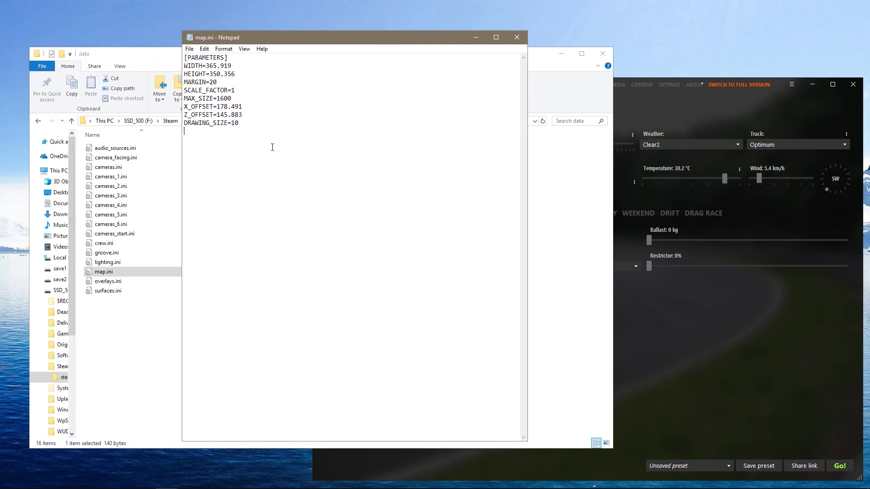
left_click(520, 40)
left_click(255, 345)
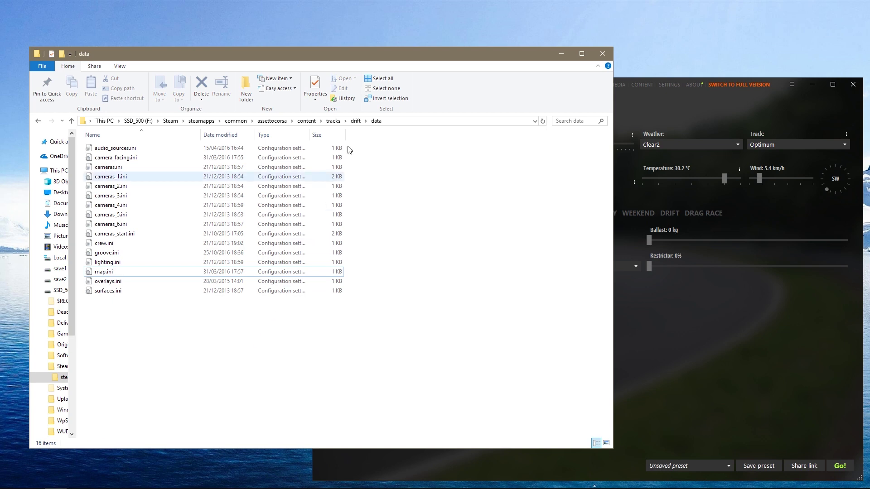
Step: Go back to the drift folder, examine the model entries in models.ini, and close the file
left_click(356, 121)
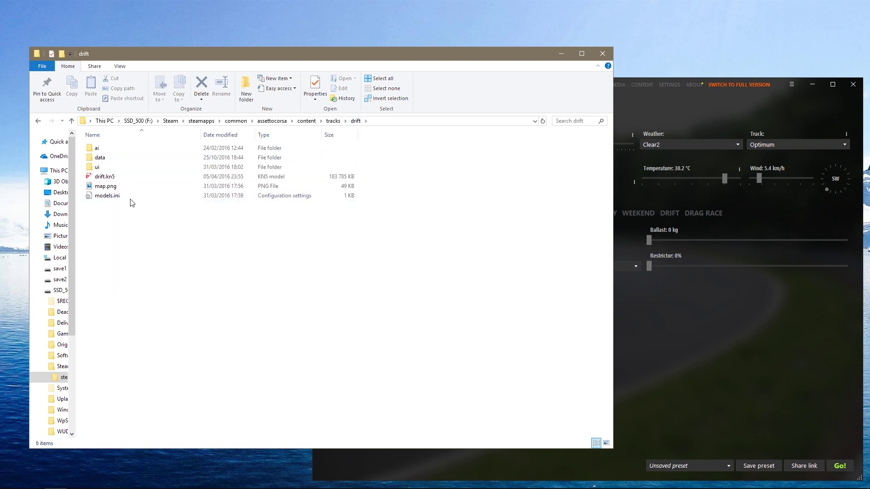
double_click(117, 198)
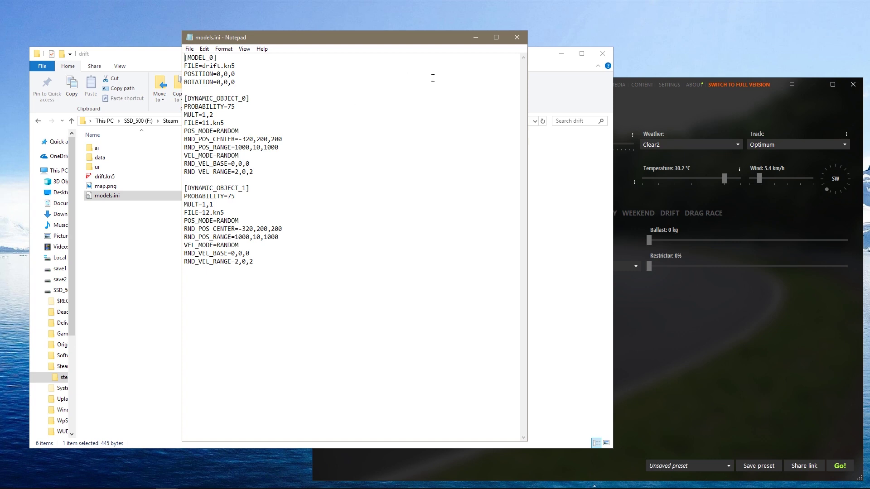
left_click(517, 38)
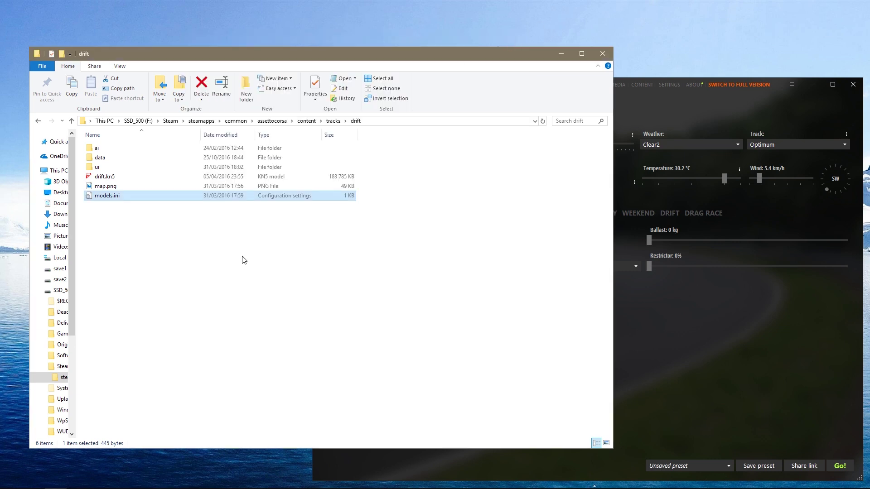
left_click(157, 265)
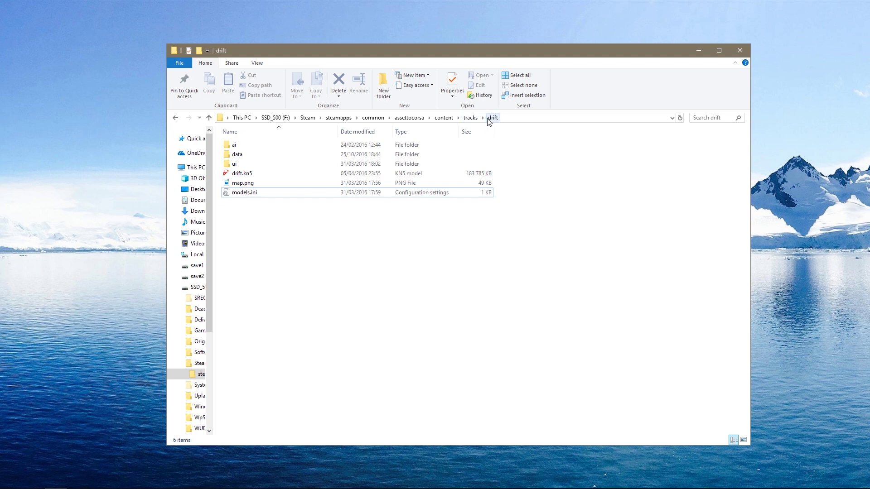
Step: Duplicate the drift folder within the tracks folder
left_click(471, 118)
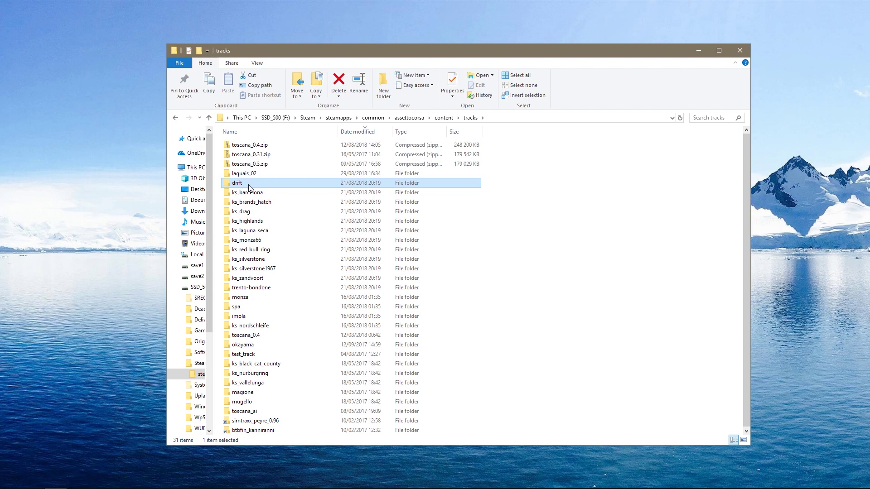
right_click(249, 184)
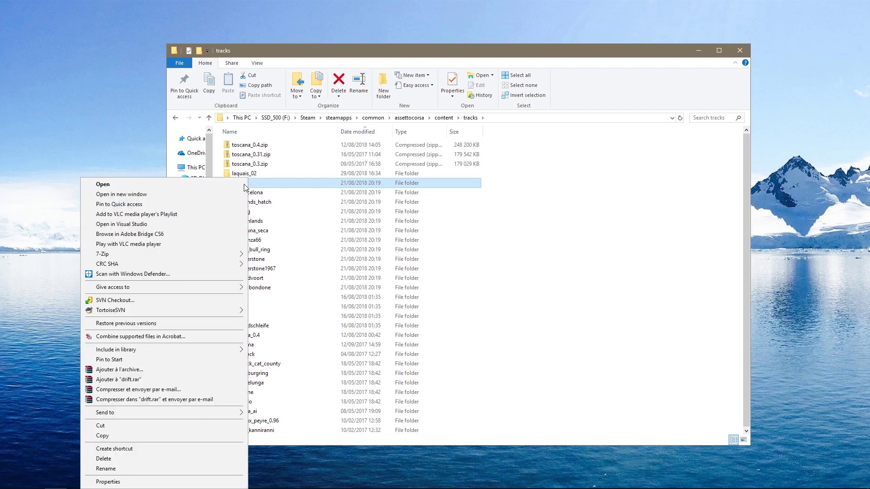
left_click(156, 436)
right_click(544, 330)
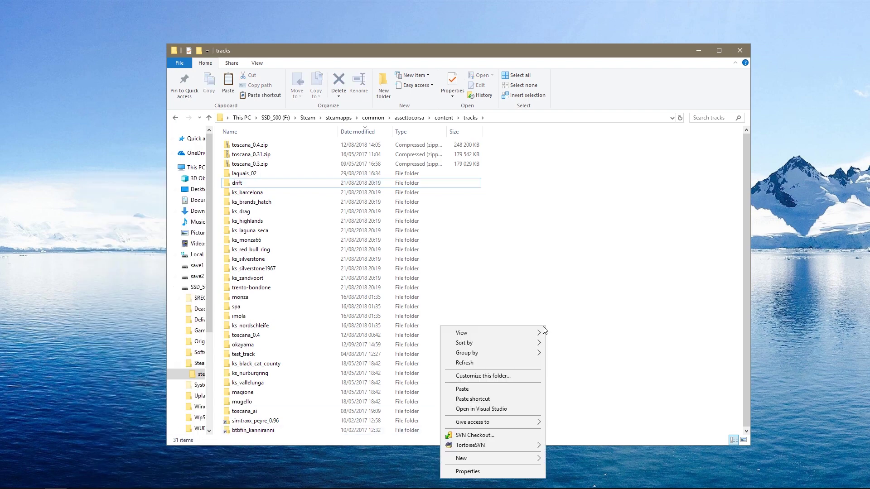
left_click(511, 390)
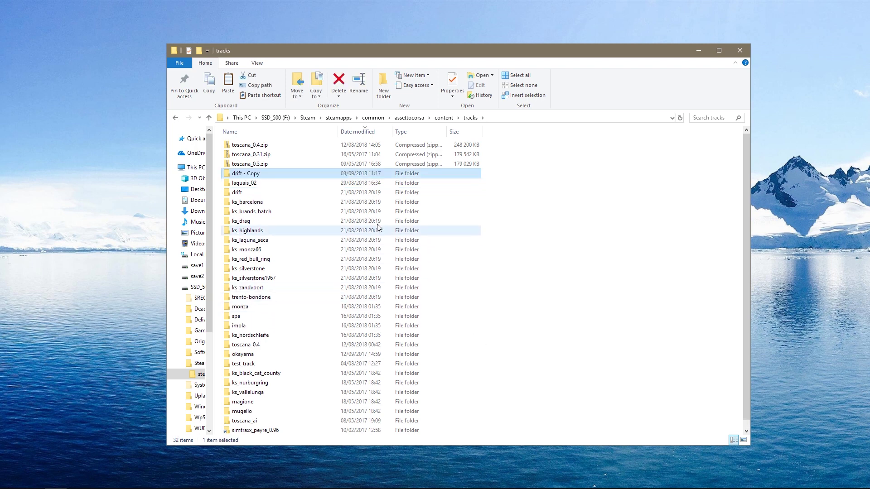
Step: Rename the duplicated drift folder as Test_track_0.1
left_click(521, 239)
left_click(252, 176)
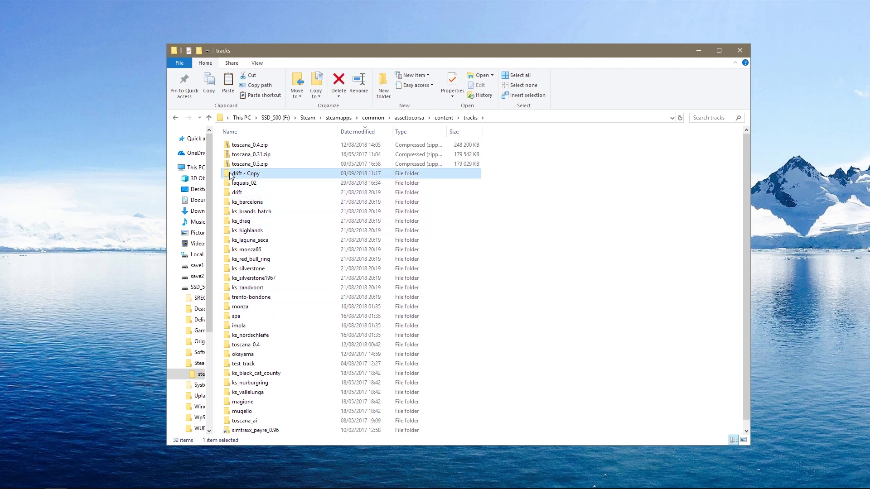
left_click(252, 176)
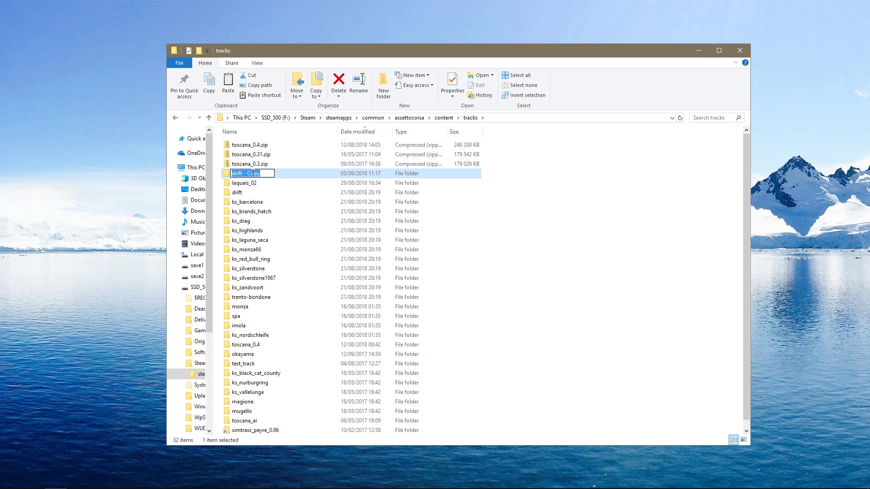
type("Test_track_0.1")
key("Return")
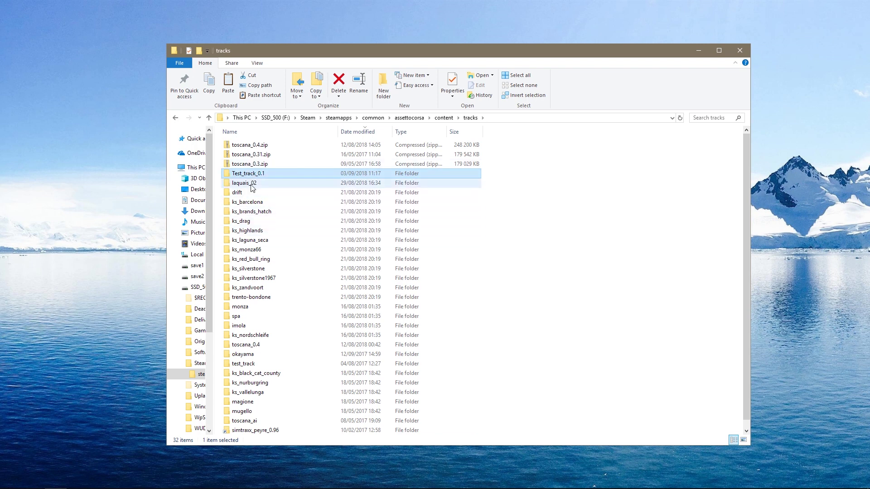
Step: Delete fast_lane.ai and pit_lane.ai from the ai folder of Test_track_0.1
double_click(256, 175)
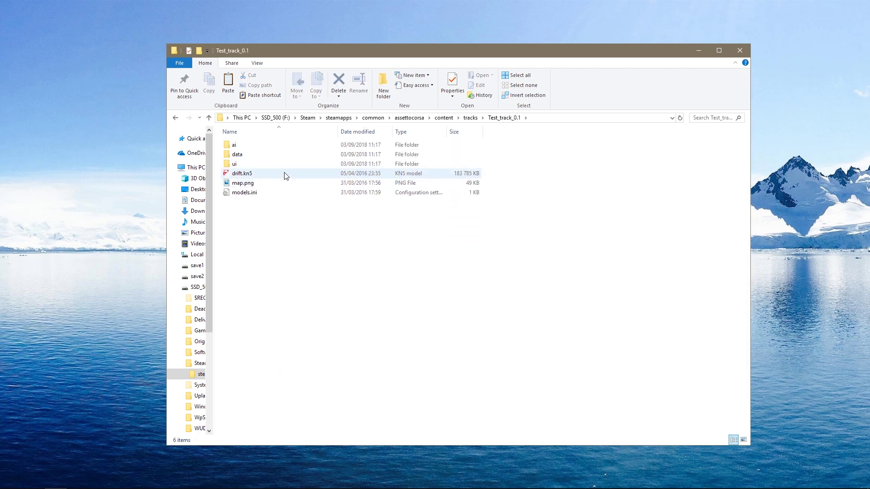
double_click(267, 145)
left_click_drag(269, 146, 249, 190)
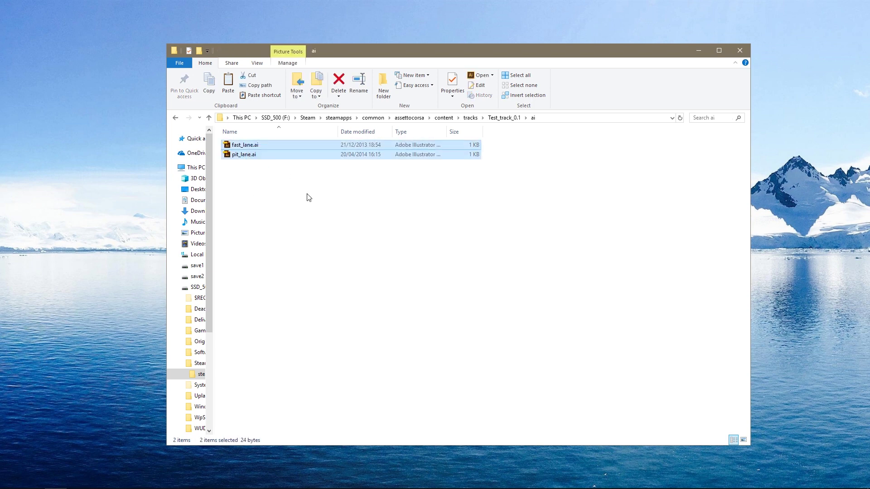
key("Delete")
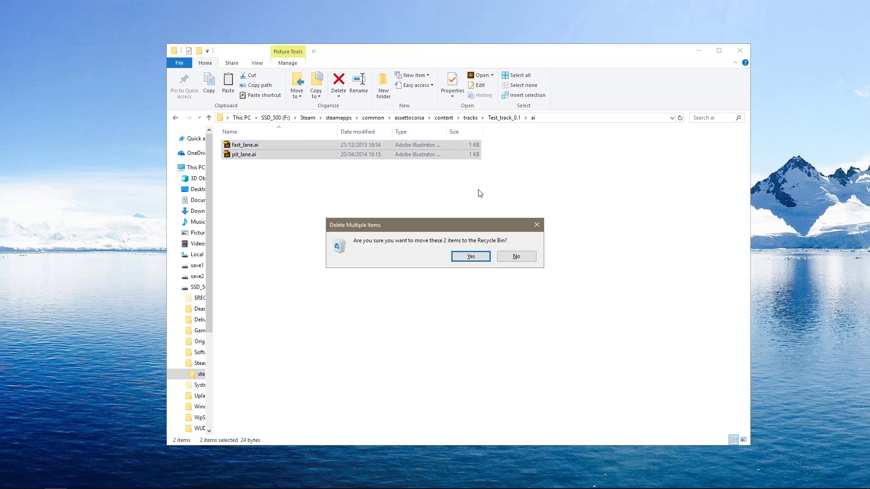
key("Return")
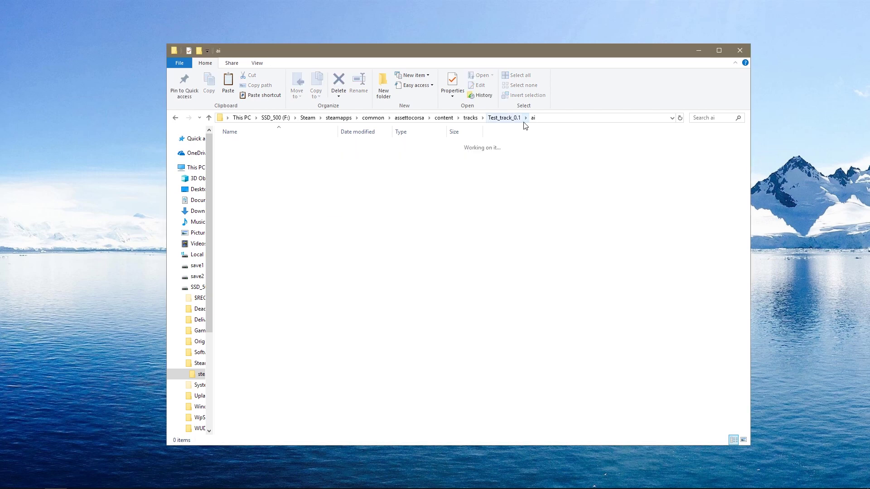
Step: Delete every file except surfaces.ini from the data folder of Test_track_0.1
left_click(505, 119)
double_click(272, 156)
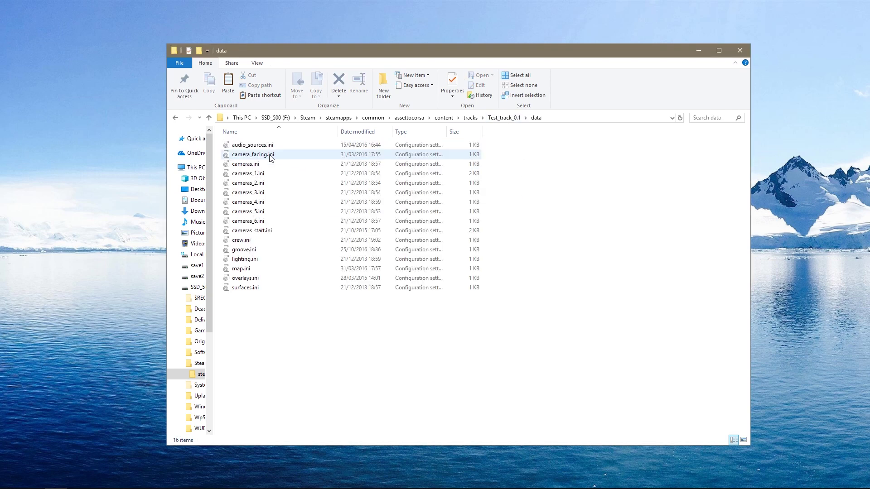
left_click_drag(286, 282, 260, 146)
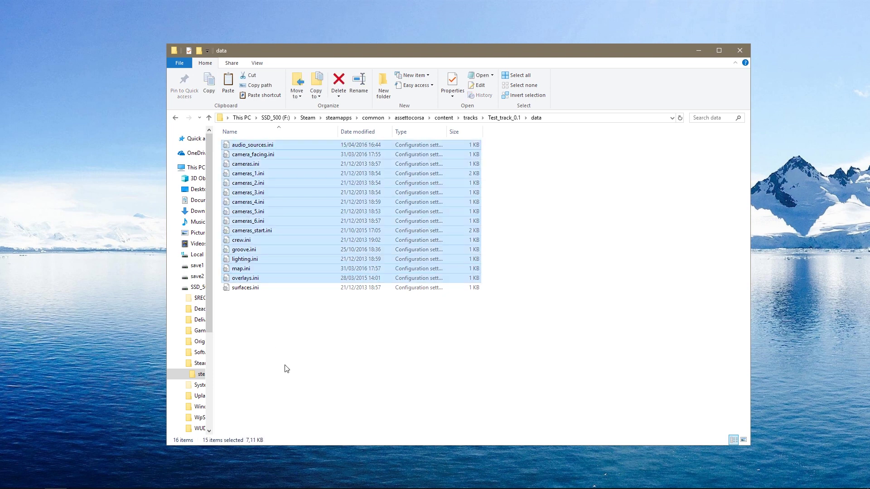
key("Delete")
key("Return")
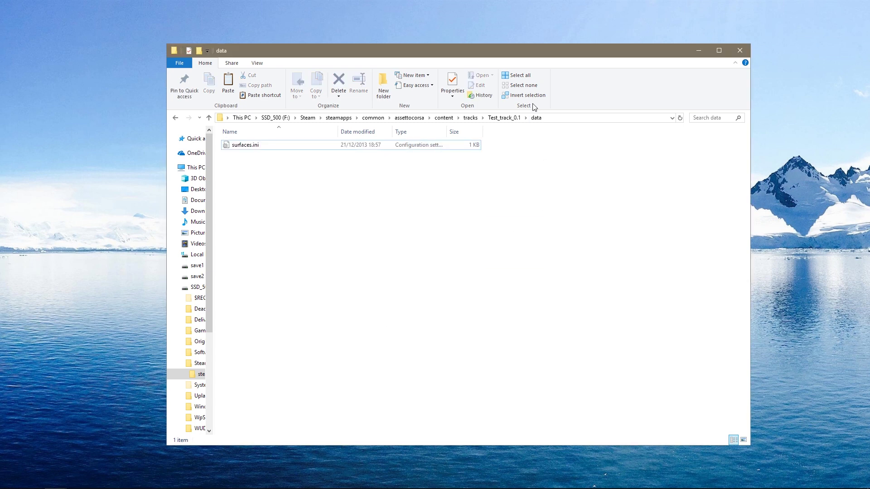
Step: Go back to the Test_track_0.1 folder, view the track layout in map.png, and close the image
left_click(503, 117)
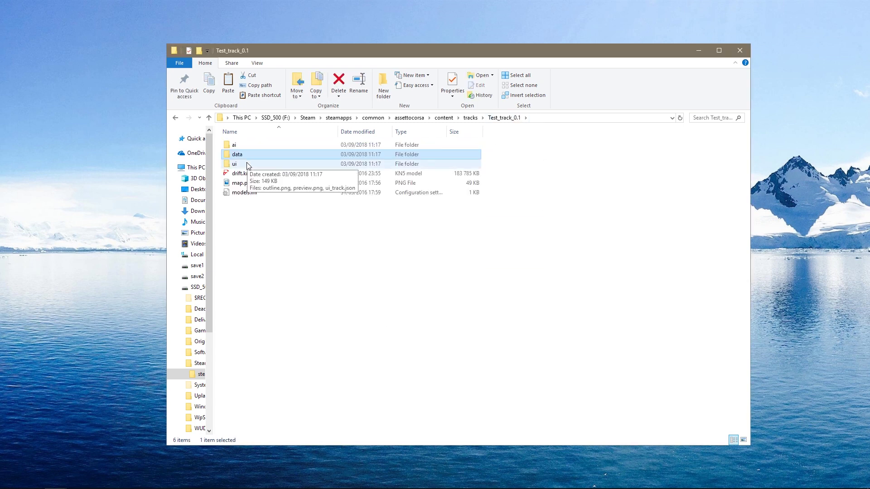
left_click(274, 183)
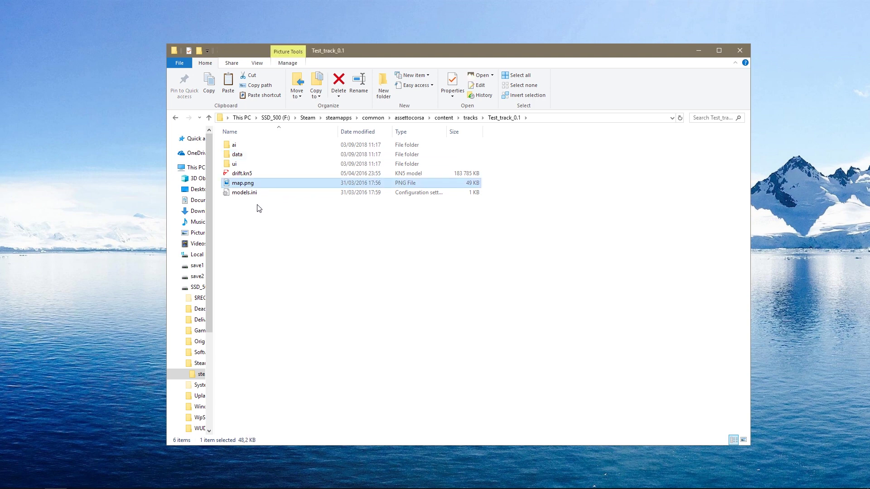
left_click_drag(254, 216, 230, 175)
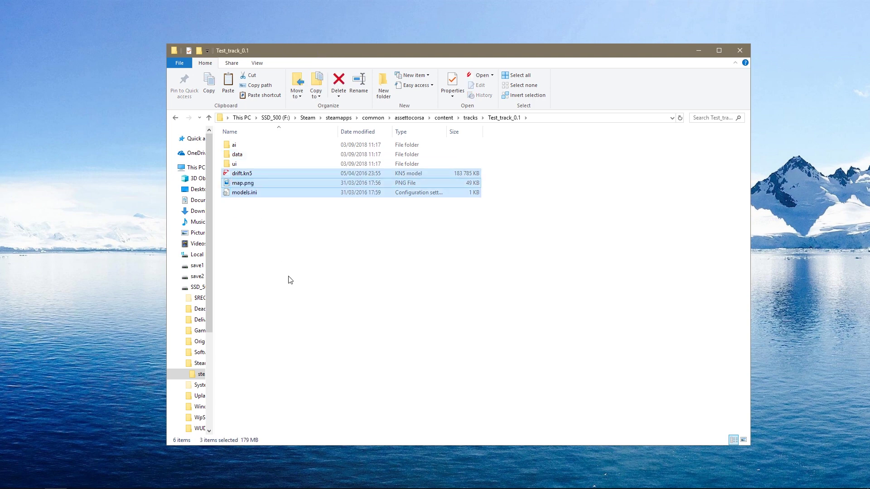
left_click(282, 213)
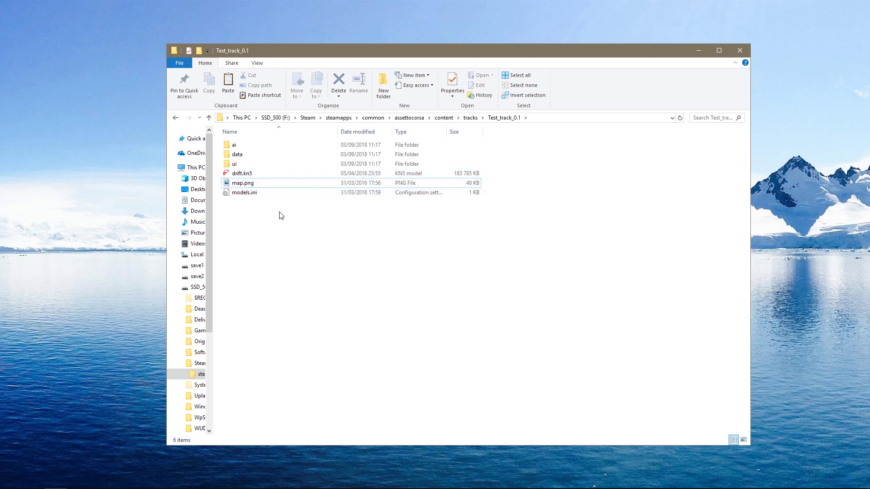
left_click(244, 185)
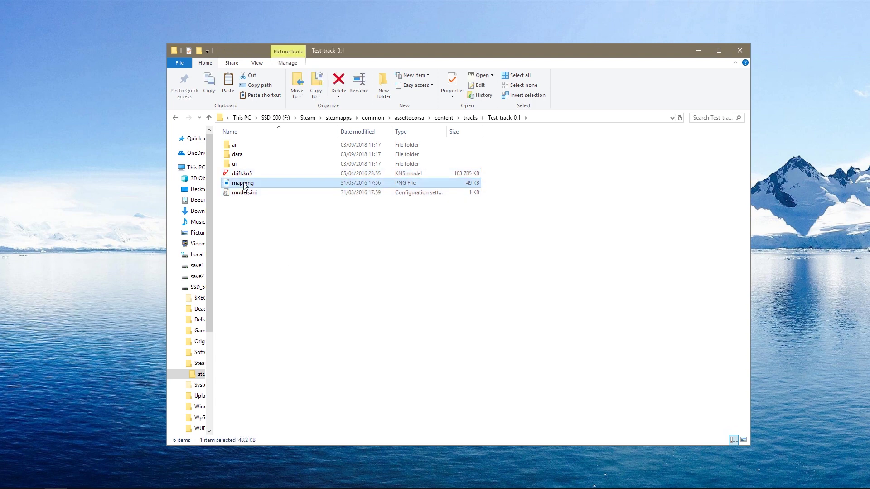
double_click(244, 185)
left_click(549, 208)
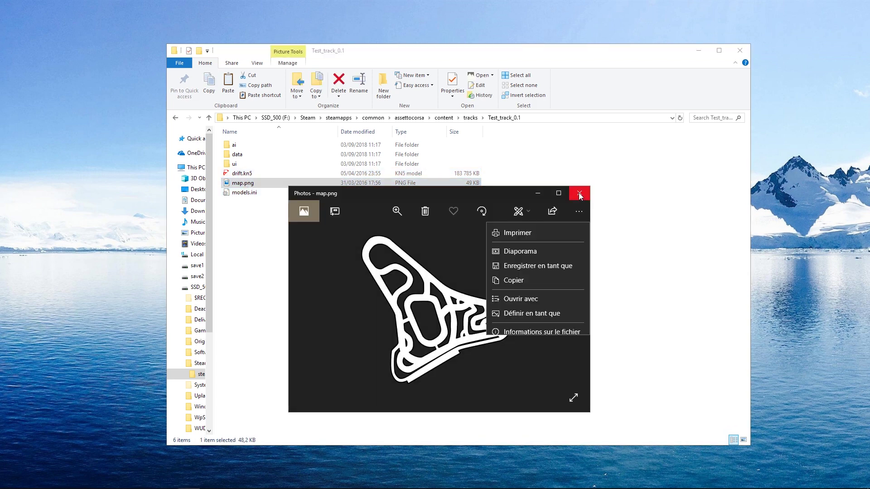
left_click(578, 192)
Step: Delete drift.kn5, map.png and models.ini from the Test_track_0.1 folder
left_click(257, 208)
left_click_drag(251, 222, 242, 176)
key("Delete")
key("Return")
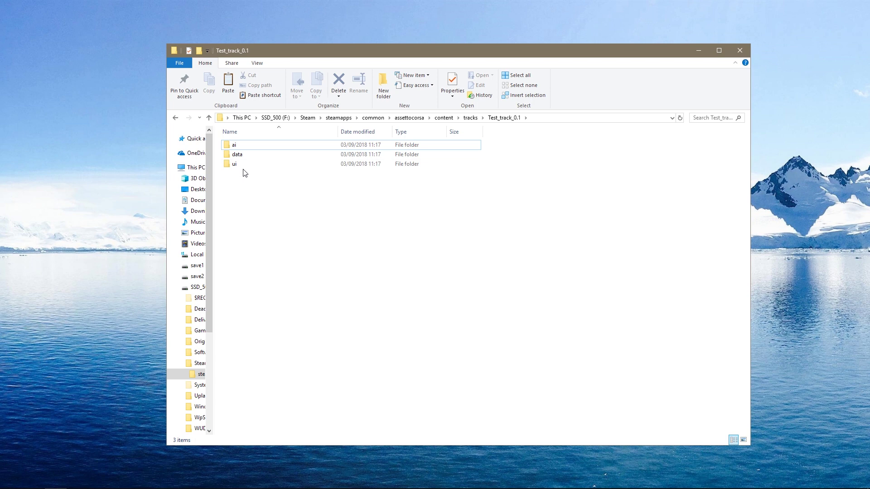
Step: In ui_track.json in the ui folder, set the name to Test_Track and the description to Test Track
double_click(243, 165)
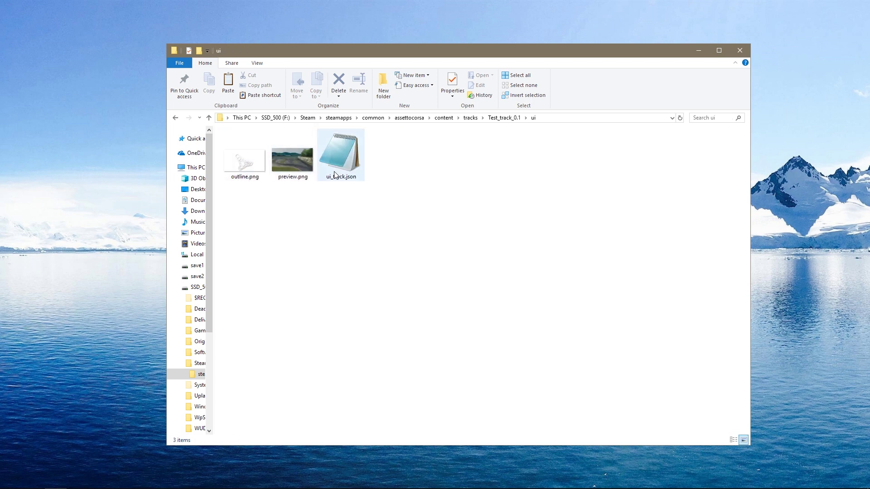
right_click(289, 164)
left_click(358, 202)
double_click(339, 163)
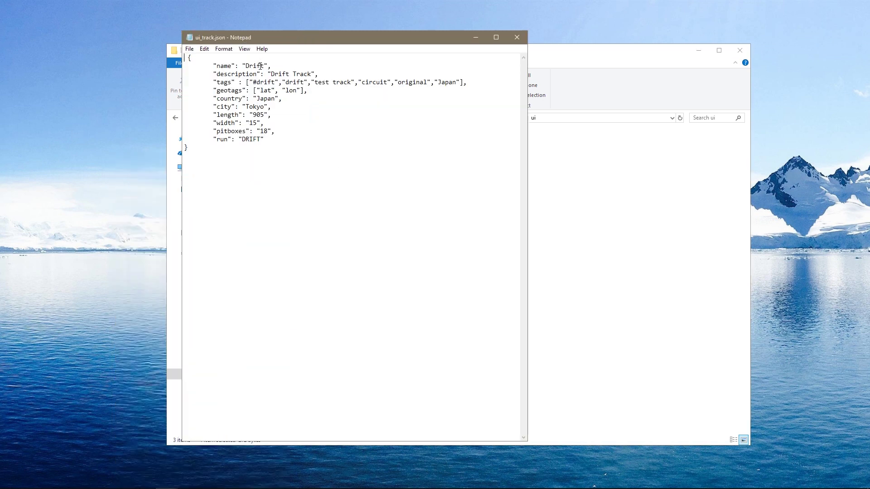
left_click_drag(264, 65, 245, 66)
type("Test_Track")
left_click_drag(290, 74, 272, 74)
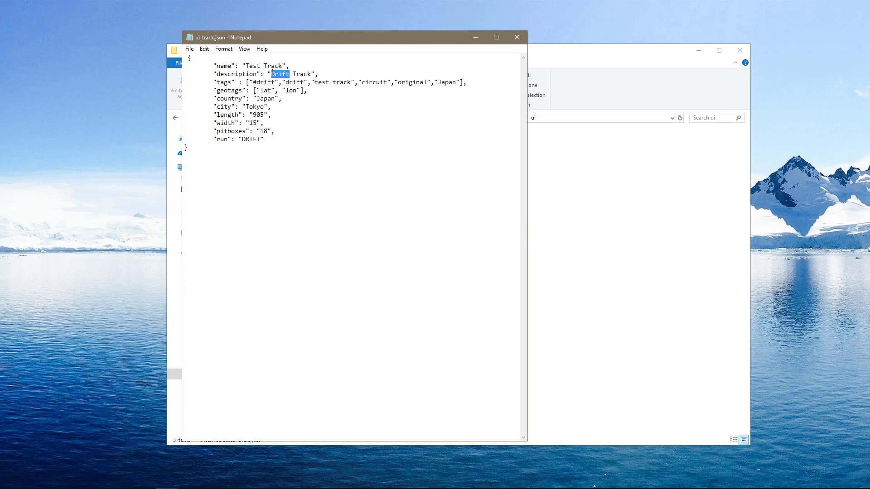
type("TEst")
Step: Set run to TEST and pitboxes to 12 in ui_track.json, and save and close the file
left_click_drag(262, 139, 245, 138)
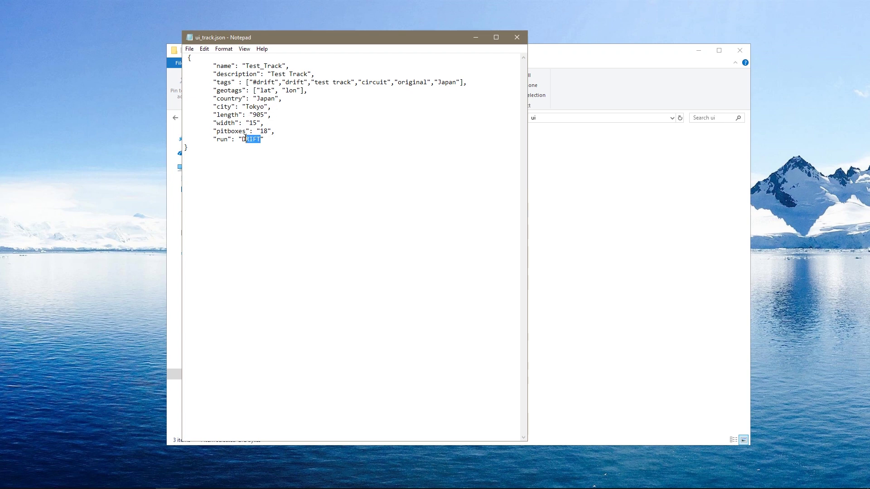
key("BackSpace")
key("BackSpace")
type("TR")
key("BackSpace")
type("EST")
key("Delete")
type("2")
left_click(336, 180)
left_click(308, 129)
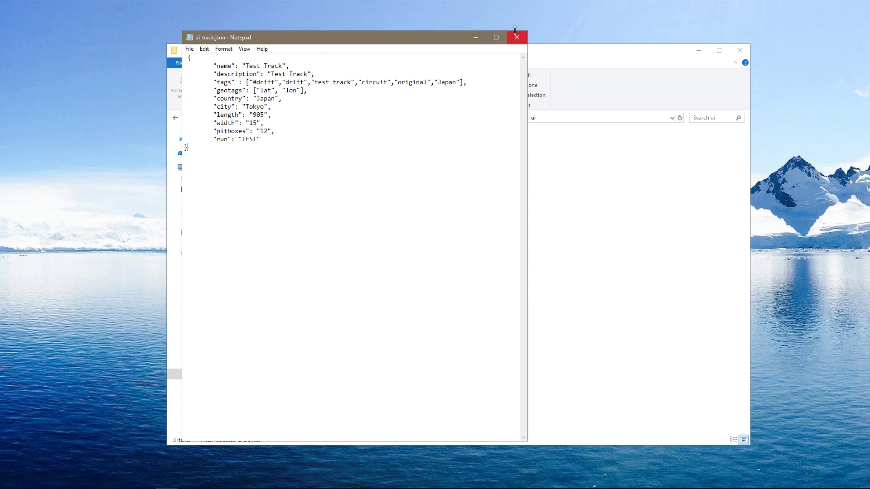
left_click(516, 37)
left_click(410, 254)
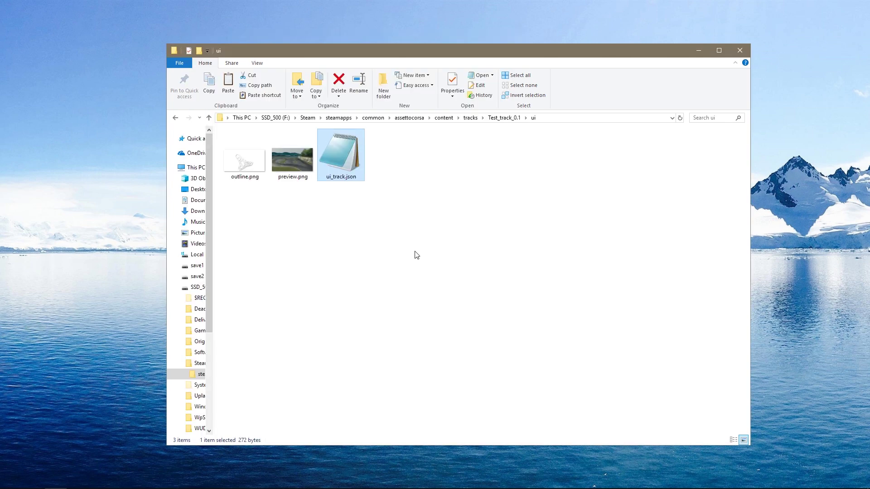
Step: Open preview.png from the ui folder in Adobe Photoshop CS6
left_click(298, 169)
right_click(305, 164)
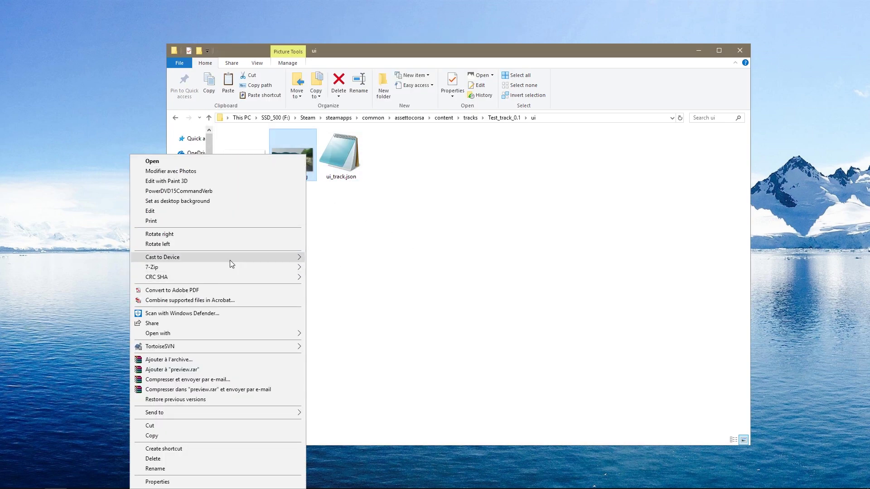
mouse_move(227, 346)
mouse_move(207, 334)
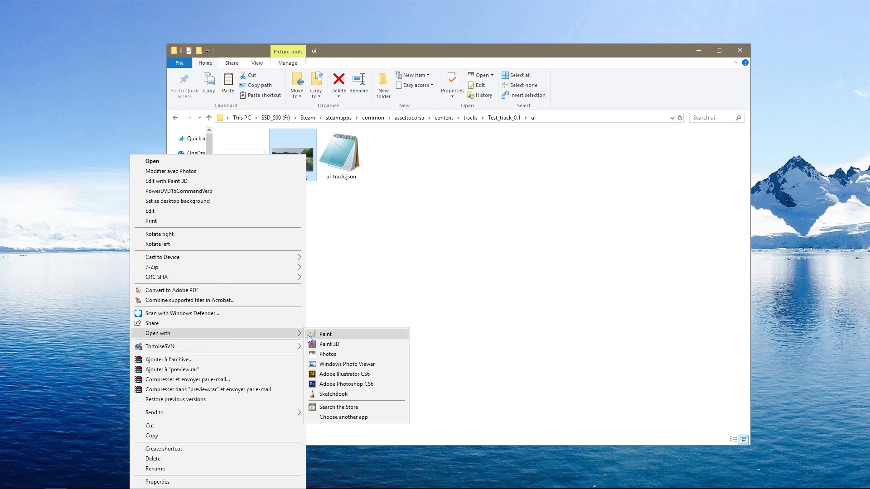
left_click(347, 384)
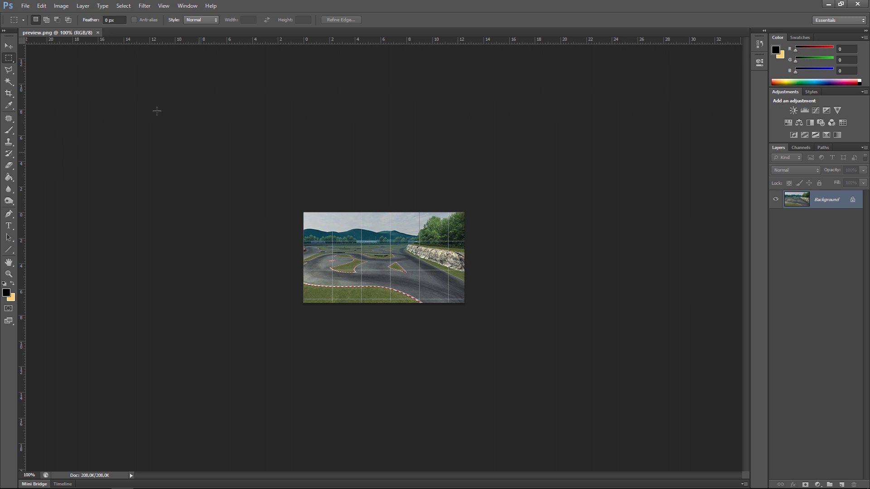
Step: Check the pixel dimensions of preview.png in the Image Size settings without changing them
left_click(60, 9)
left_click(88, 72)
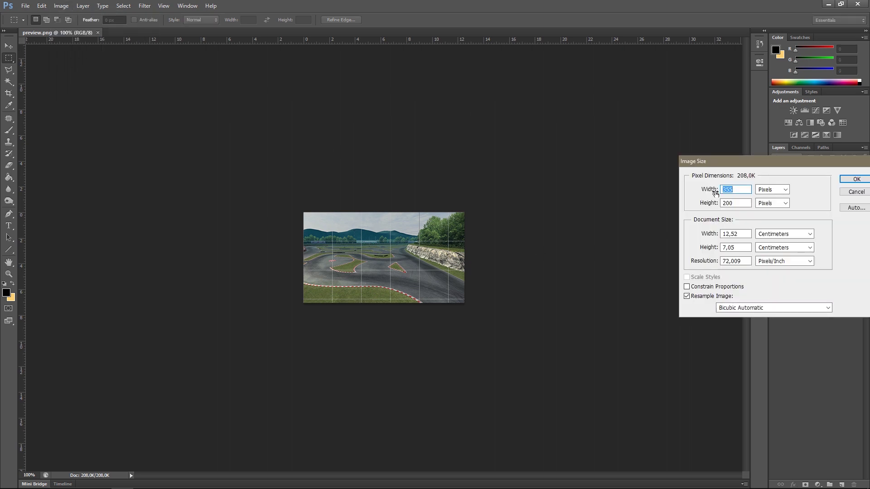
left_click_drag(723, 162, 544, 150)
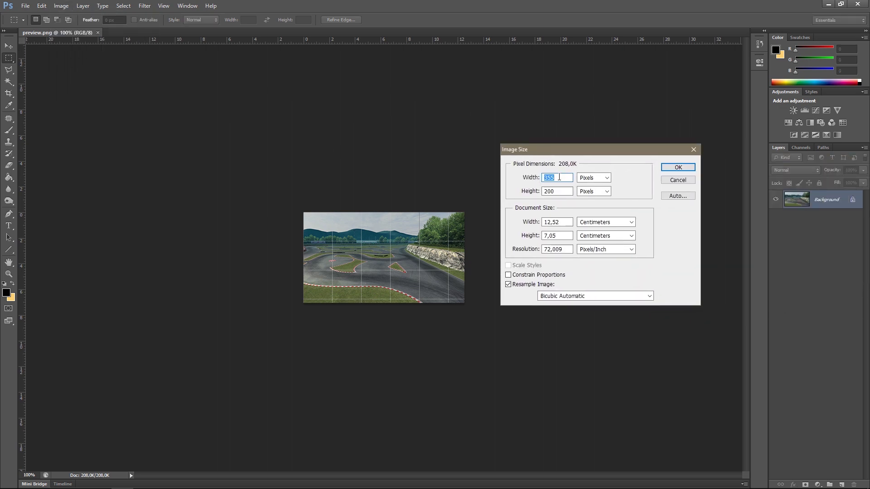
left_click(678, 167)
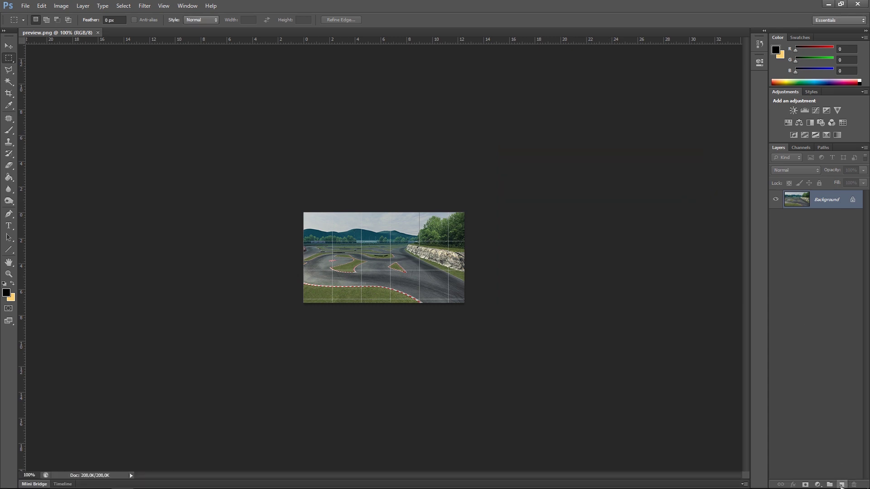
Step: Add a new layer above the background and fill it with olive green (R 132, G 165, B 0)
left_click(842, 486)
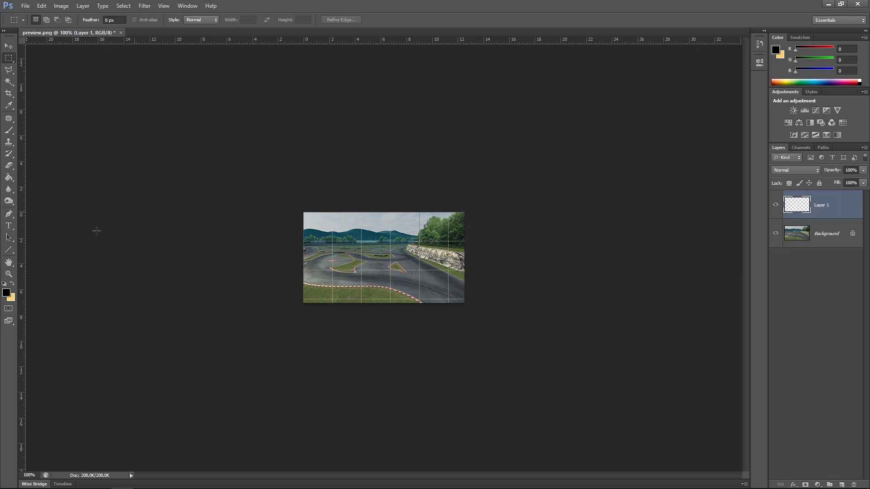
left_click(8, 177)
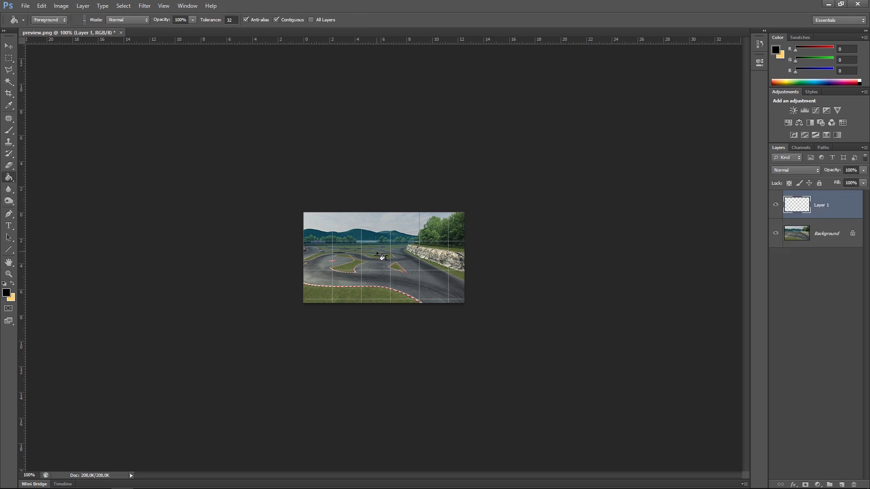
left_click(6, 293)
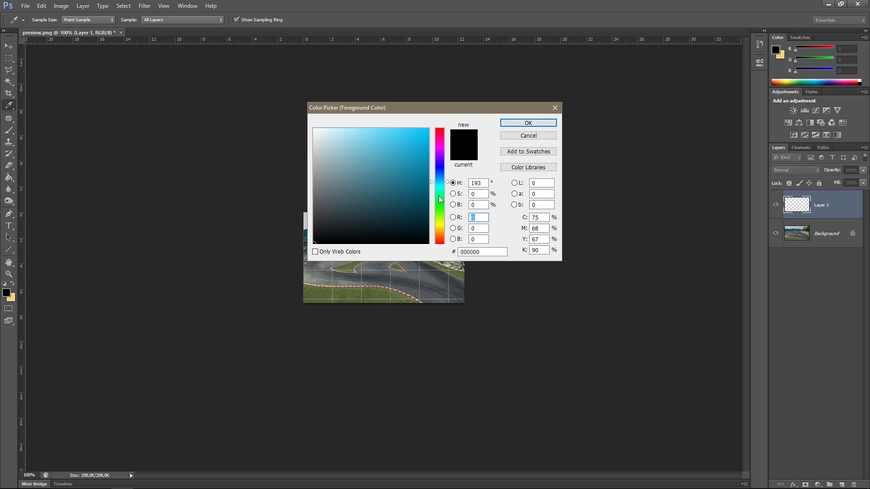
mouse_move(433, 220)
left_mouse_down()
mouse_move(428, 169)
mouse_move(450, 169)
left_mouse_up()
left_click(529, 123)
left_click(375, 222)
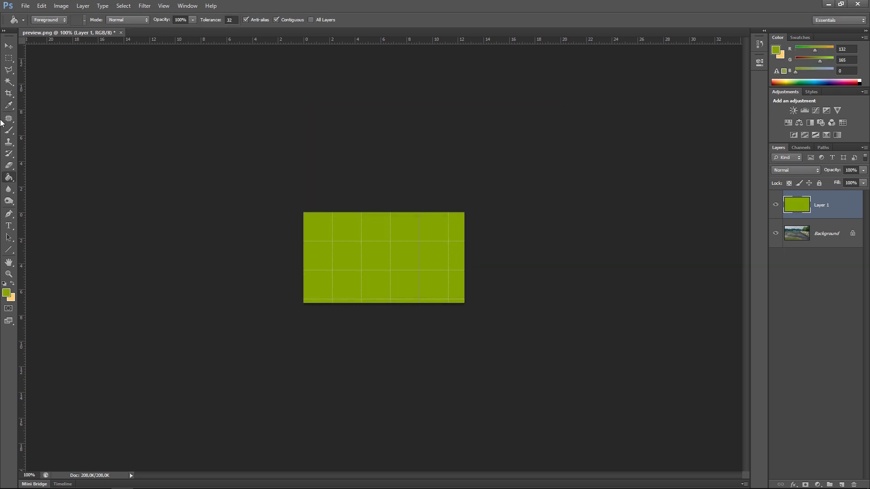
Step: Add the text "Test track" in white on top of the green layer
left_click(9, 226)
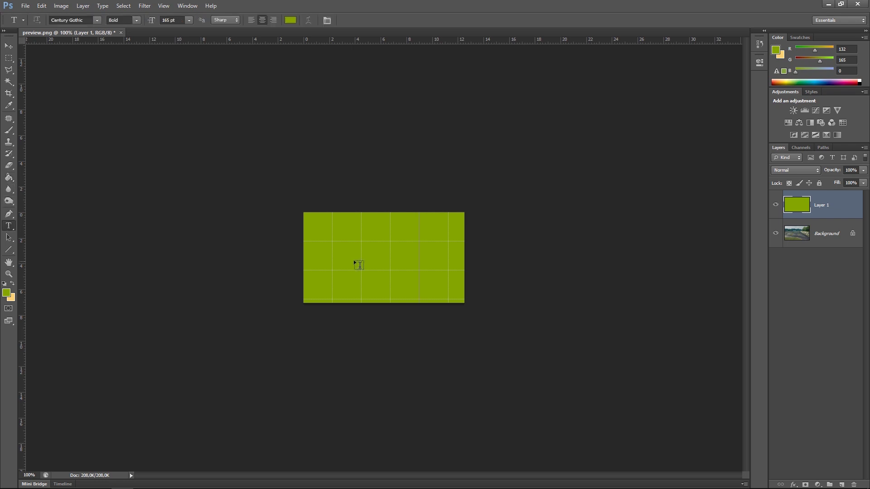
left_click(354, 258)
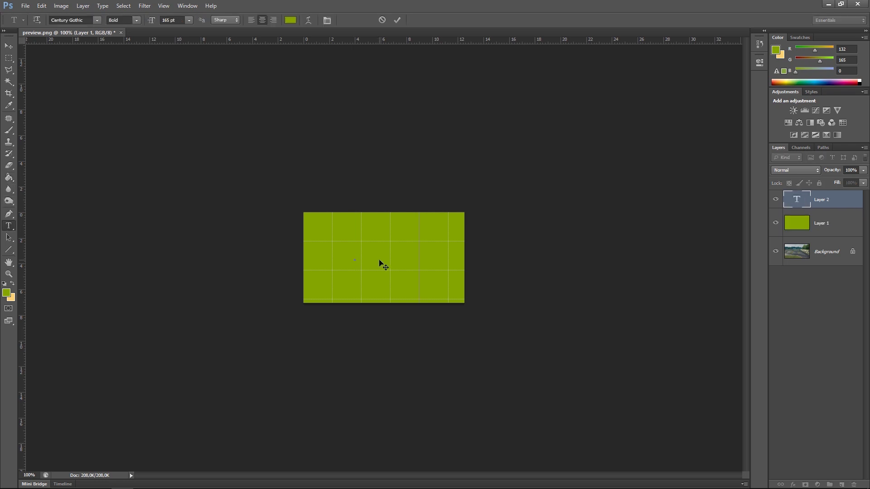
left_click(7, 293)
mouse_move(412, 213)
left_mouse_down()
mouse_move(428, 237)
mouse_move(396, 220)
mouse_move(294, 115)
left_mouse_up()
left_click(525, 122)
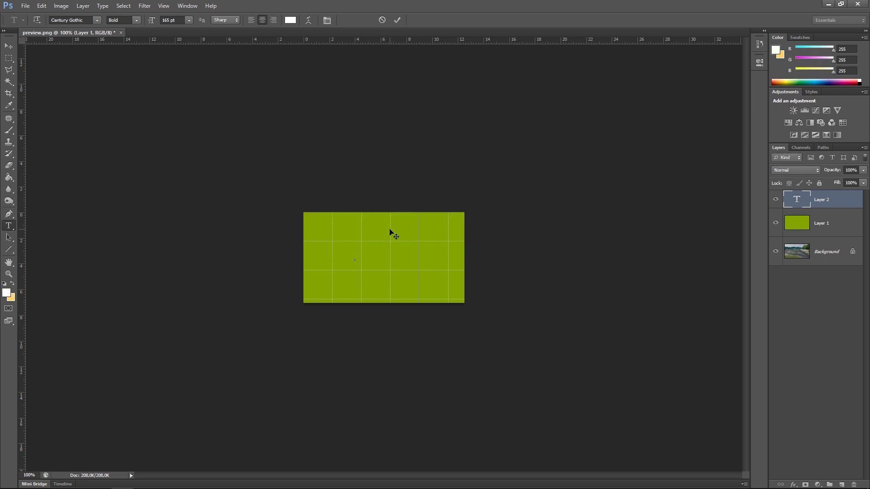
type("Test trac")
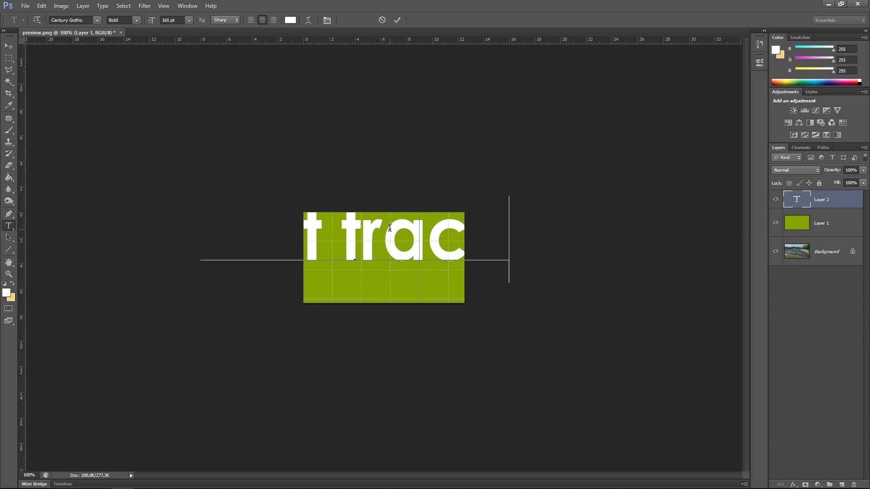
left_click(397, 20)
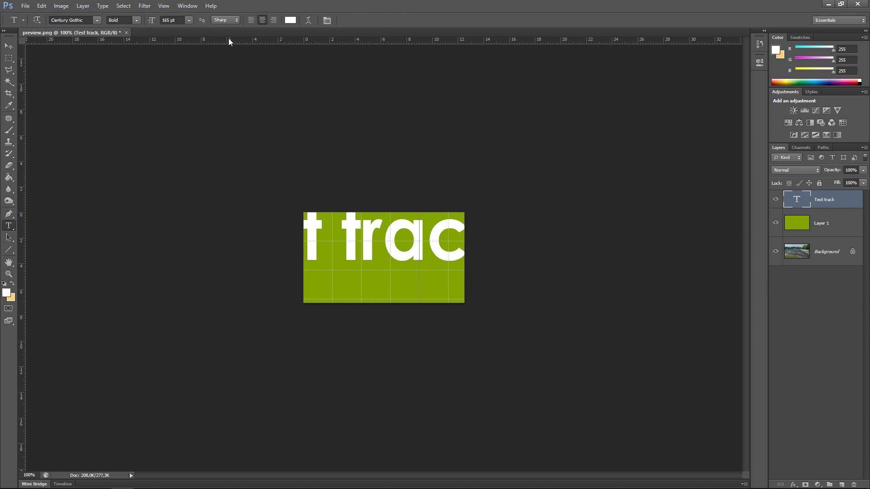
Step: Set the "Test track" text size to 36 pt and move it to the lower-right area of the image
left_click(191, 18)
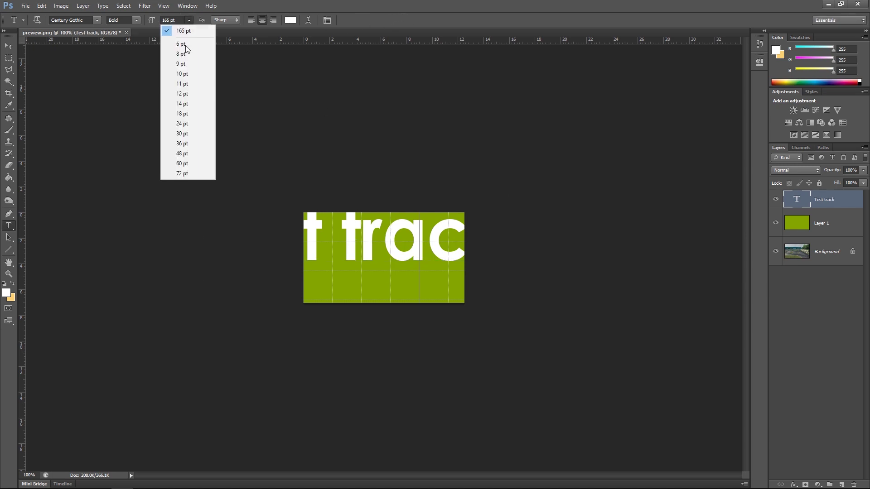
left_click(192, 143)
left_click(9, 46)
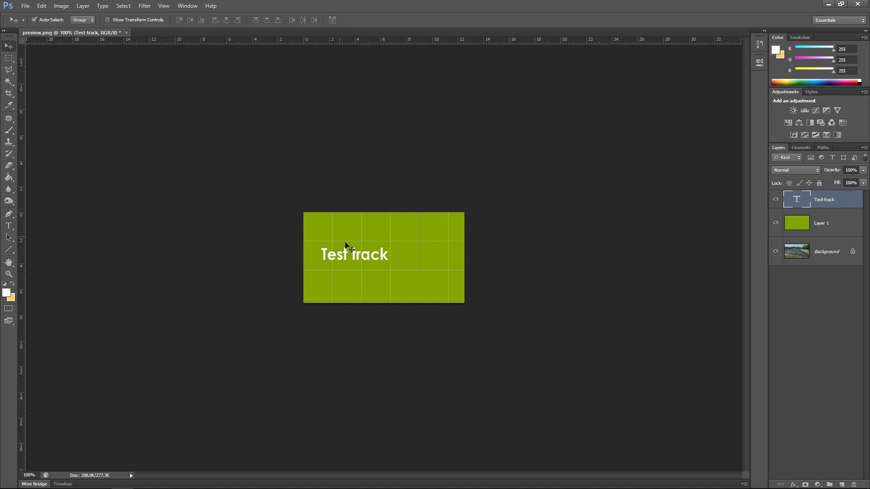
left_click_drag(361, 261, 411, 284)
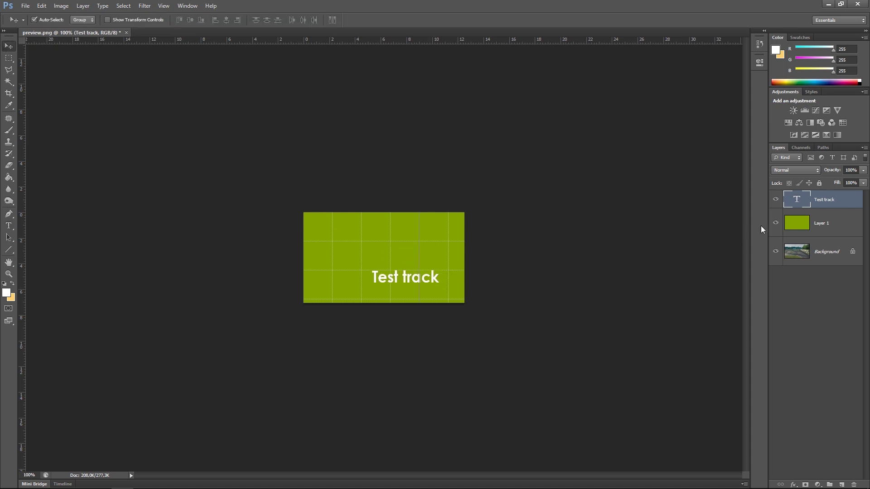
key("space")
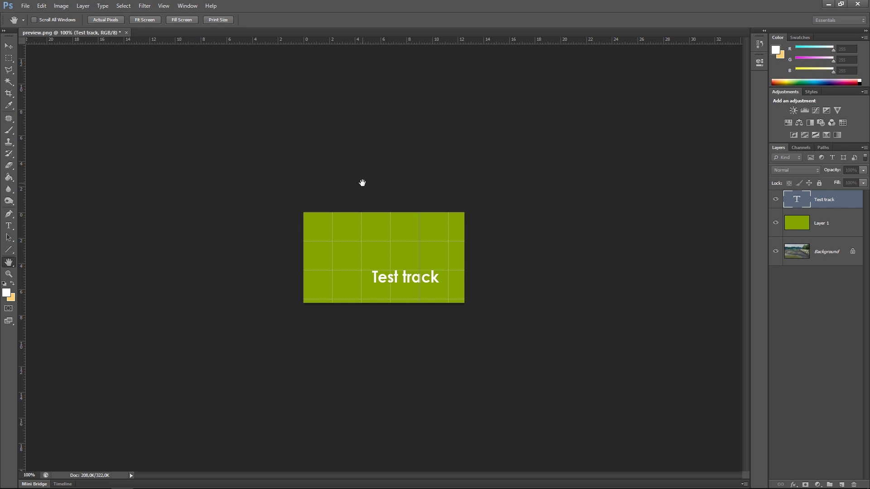
mouse_move(869, 487)
mouse_move(435, 488)
key("v")
left_click(508, 275)
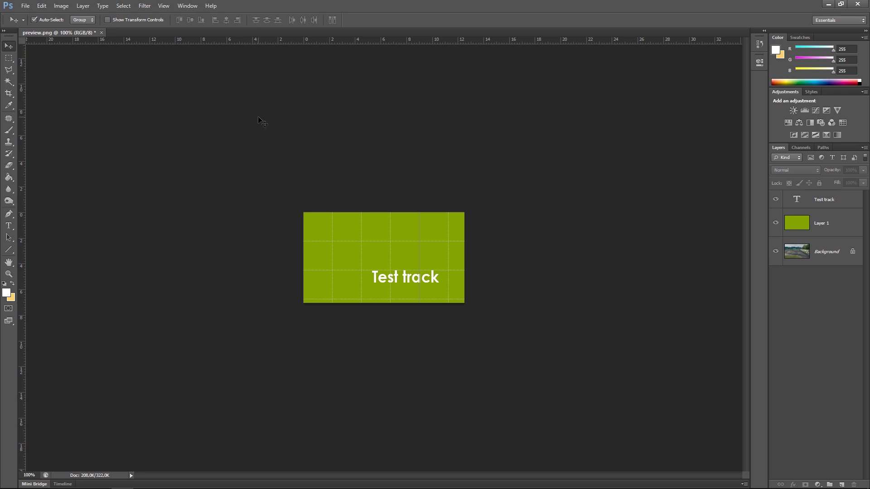
key("ctrl+shift+s")
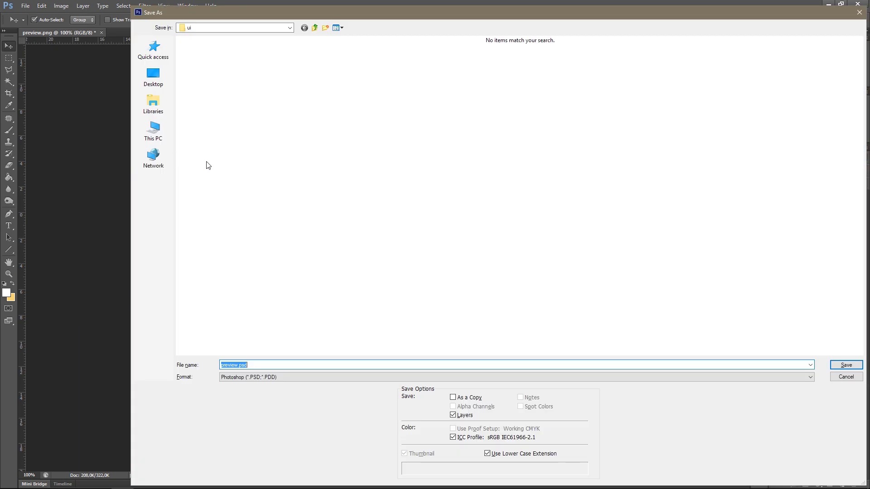
left_click(845, 377)
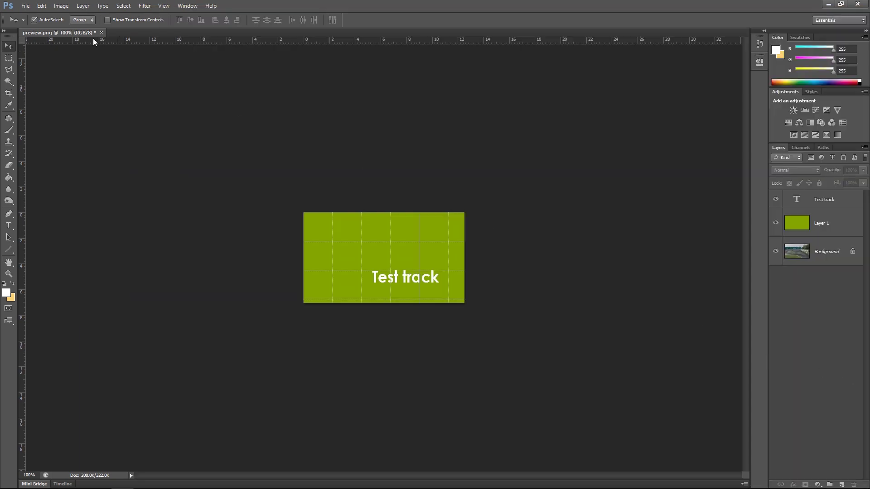
Step: Save a PNG copy over preview.png in the ui folder and close the layered document without saving its changes
left_click(25, 6)
left_click(70, 115)
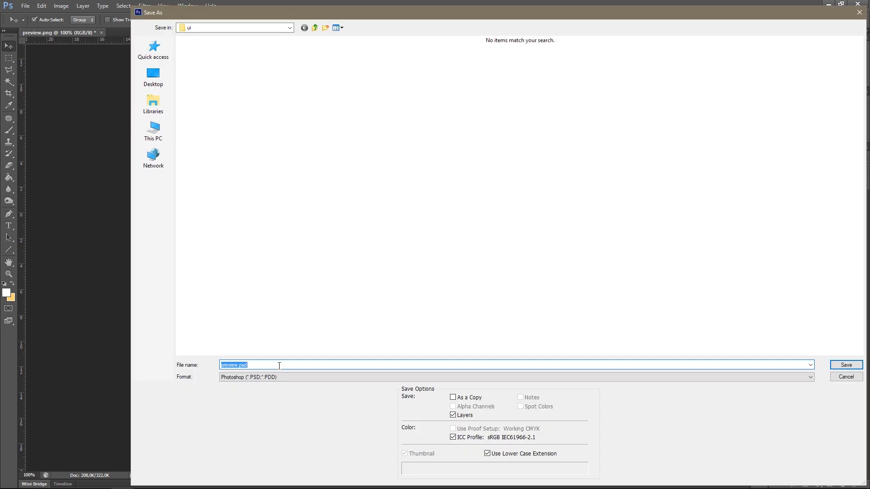
left_click(251, 376)
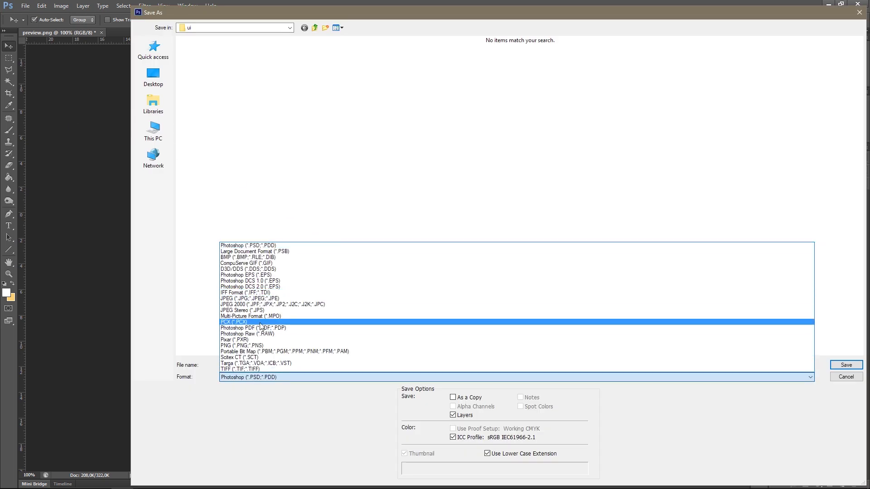
left_click(254, 345)
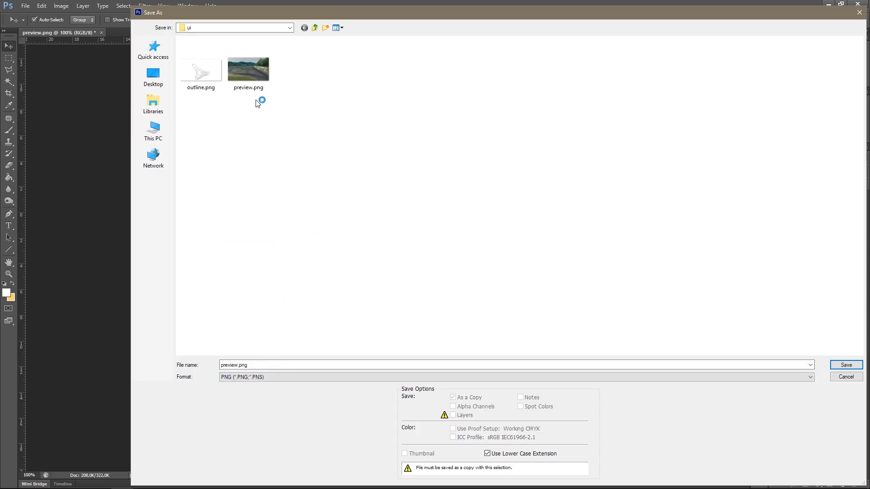
left_click(252, 78)
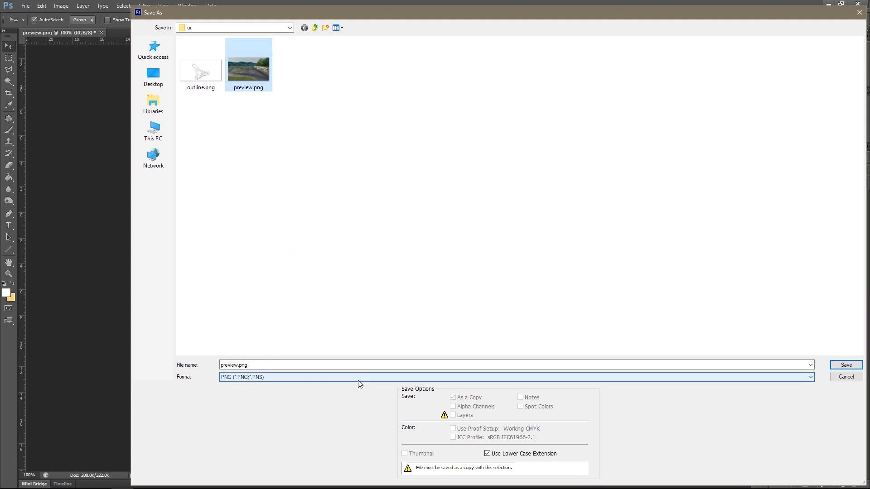
key("Return")
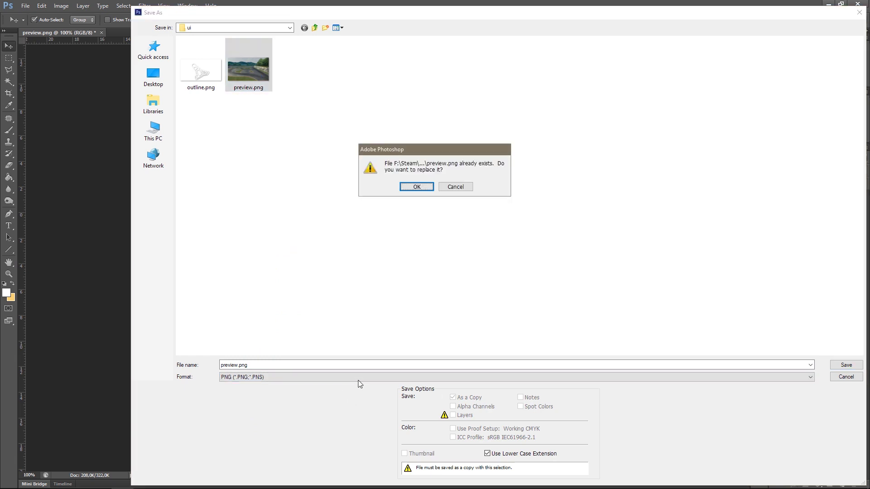
key("Return")
key("Return")
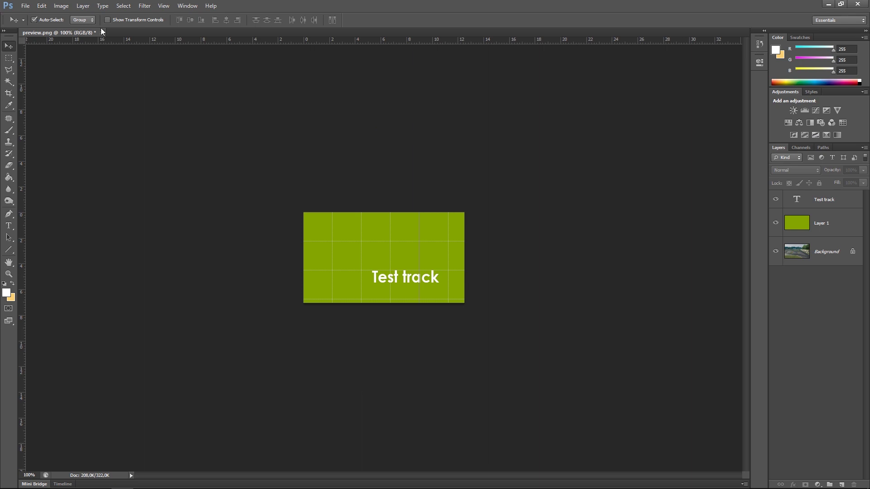
left_click(102, 33)
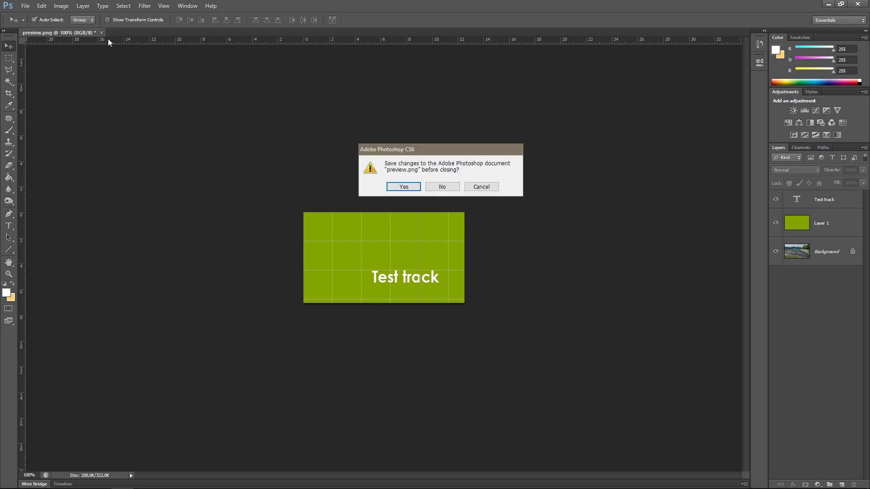
left_click(437, 186)
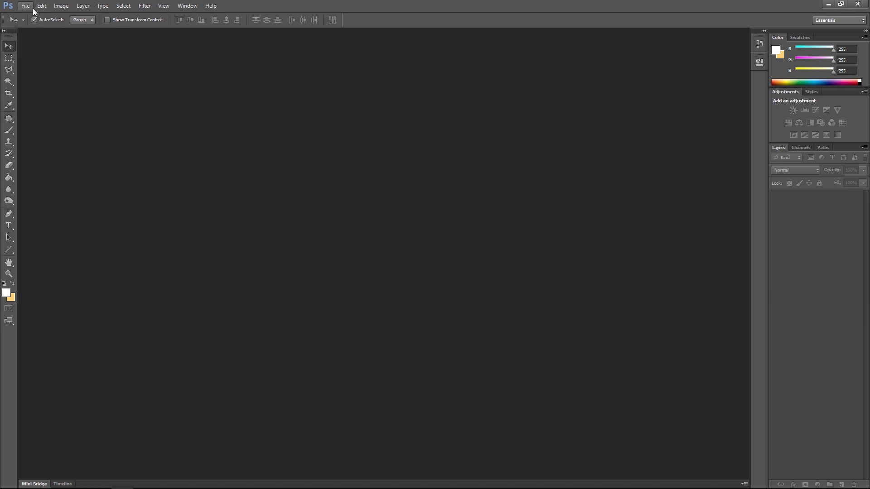
Step: Switch to the ui folder in File Explorer and open outline.png with Adobe Photoshop CS6
left_click(828, 4)
left_click(257, 164)
right_click(238, 166)
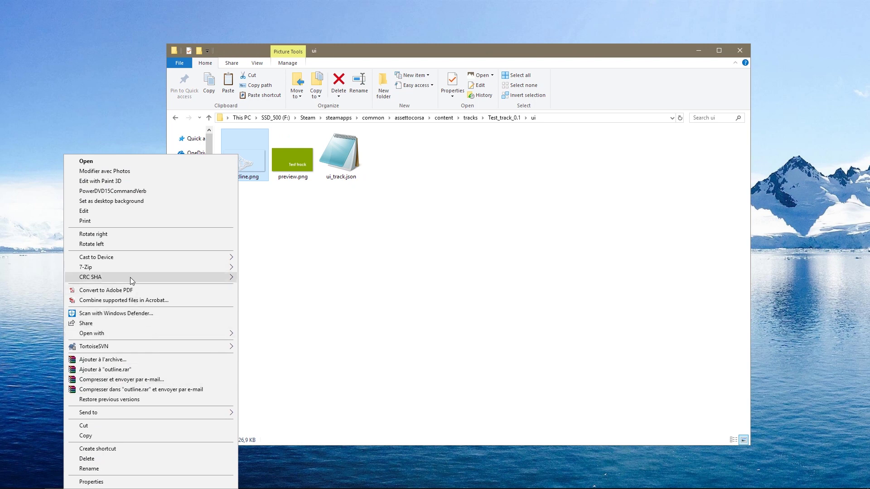
mouse_move(148, 335)
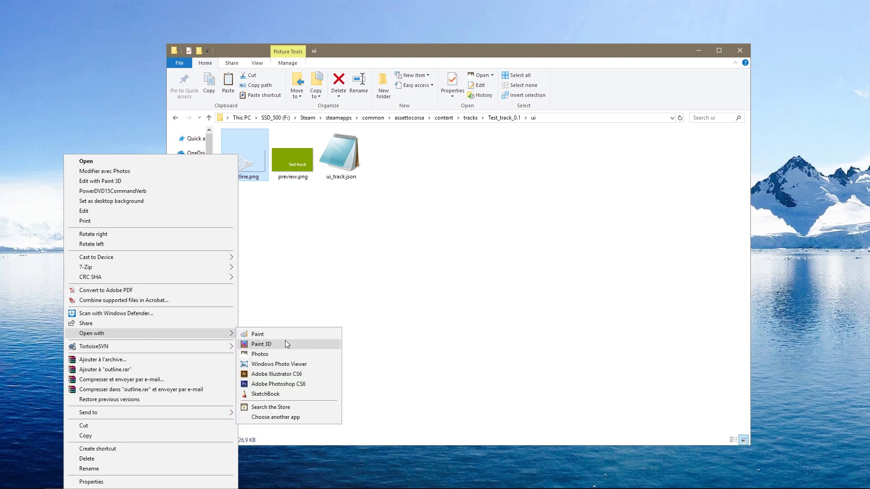
left_click(299, 389)
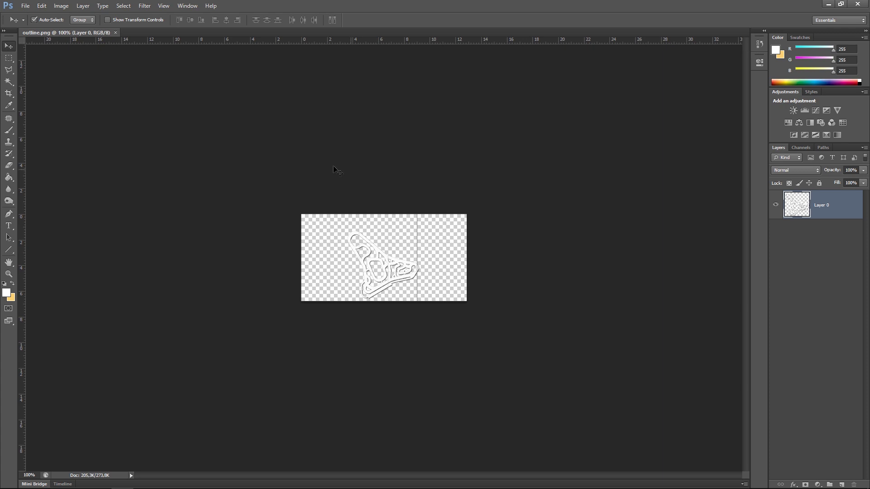
Step: Erase the entire existing track outline from Layer 0 and clear the selection
key("ctrl+a")
key("Delete")
key("ctrl+d")
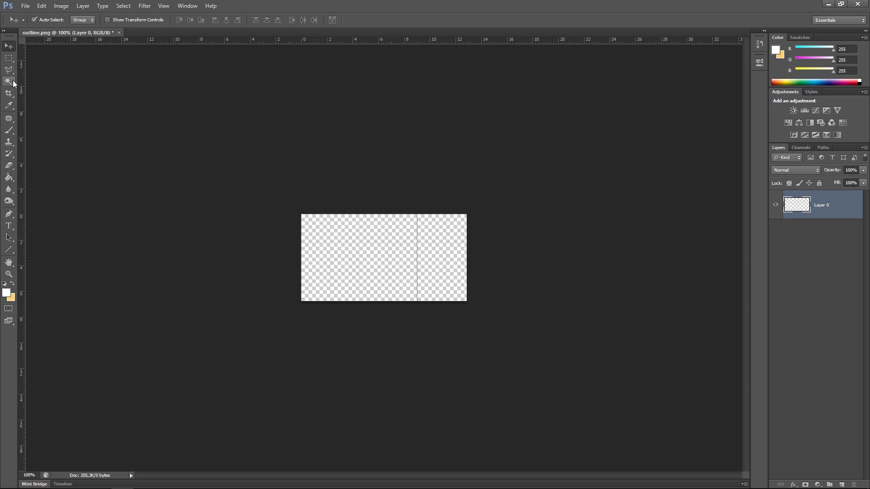
Step: Make an elliptical marquee selection in the middle of the canvas, spanning about two thirds of its width and height
left_click(15, 59)
right_click(17, 61)
left_click(33, 67)
left_click_drag(359, 243, 440, 286)
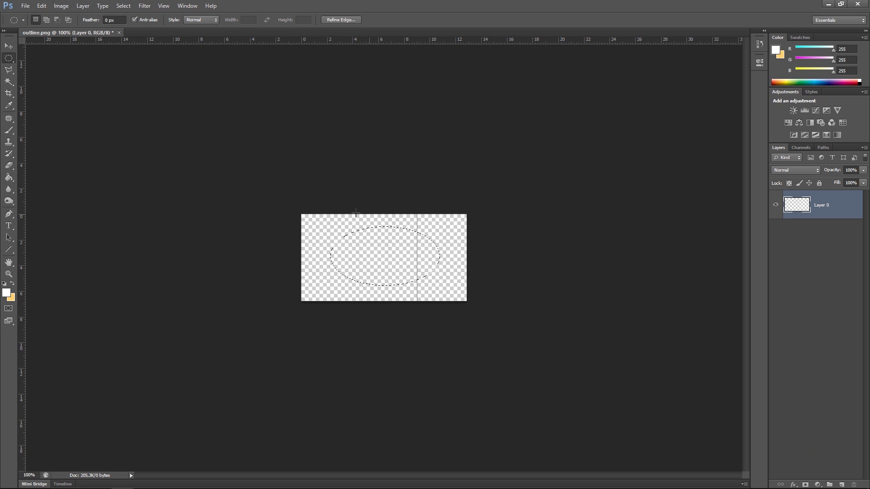
left_click(41, 5)
mouse_move(61, 6)
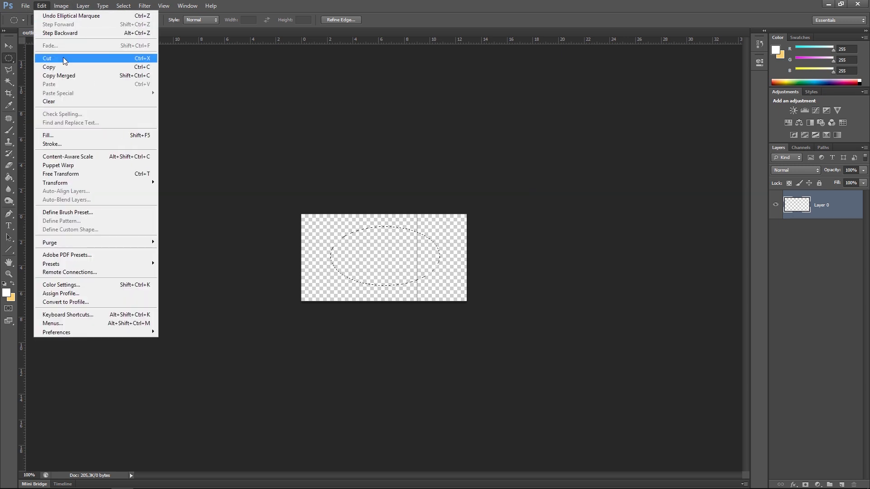
left_click(68, 135)
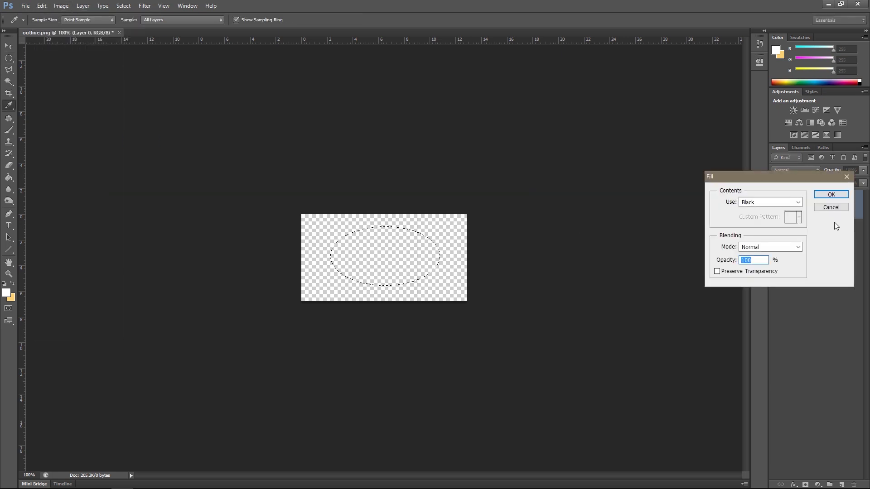
left_click(831, 211)
Step: Apply a white 6 px centered stroke along the elliptical selection and deselect it
left_click(42, 6)
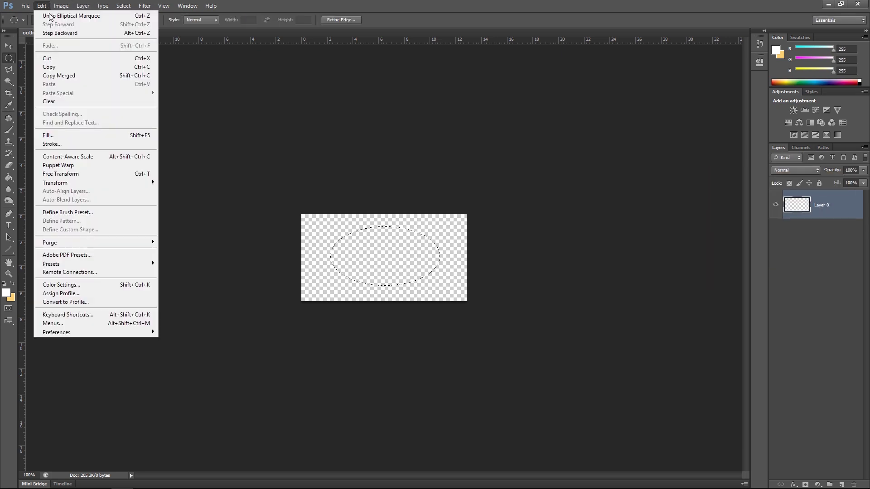
left_click(103, 143)
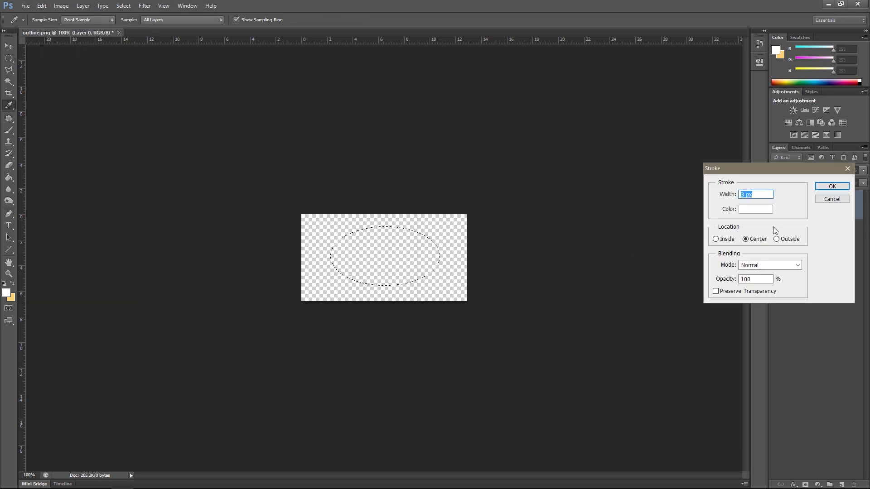
type("6")
left_click(833, 188)
left_click(839, 187)
key("ctrl+d")
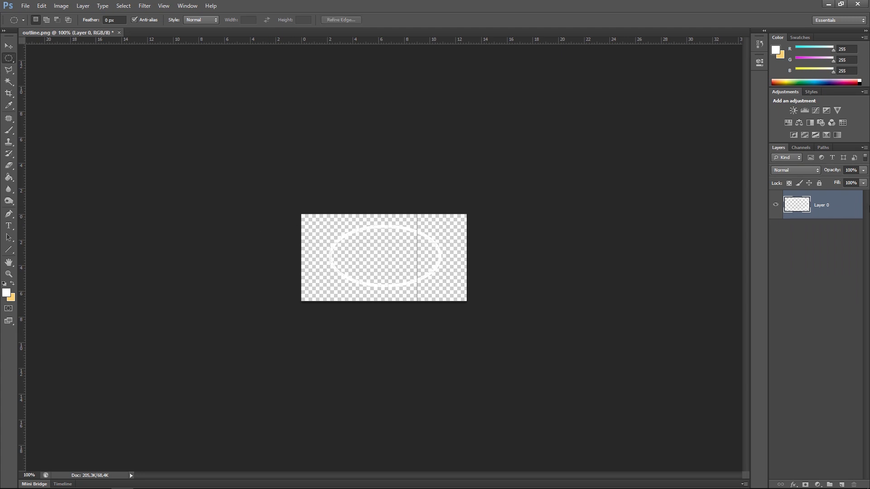
key("h")
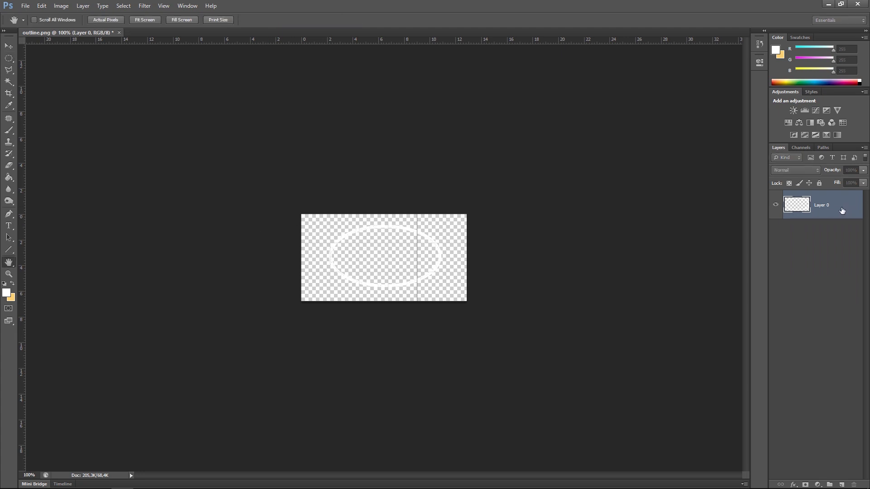
key("m")
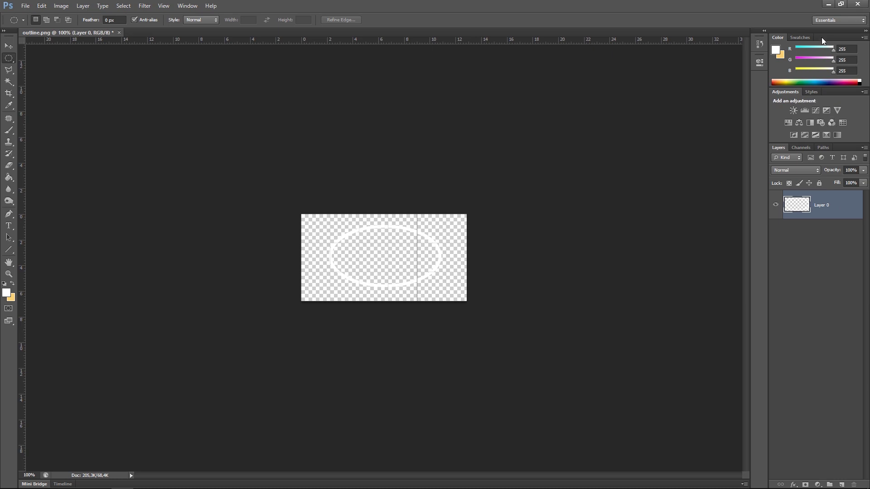
left_click(839, 6)
key("super+Down")
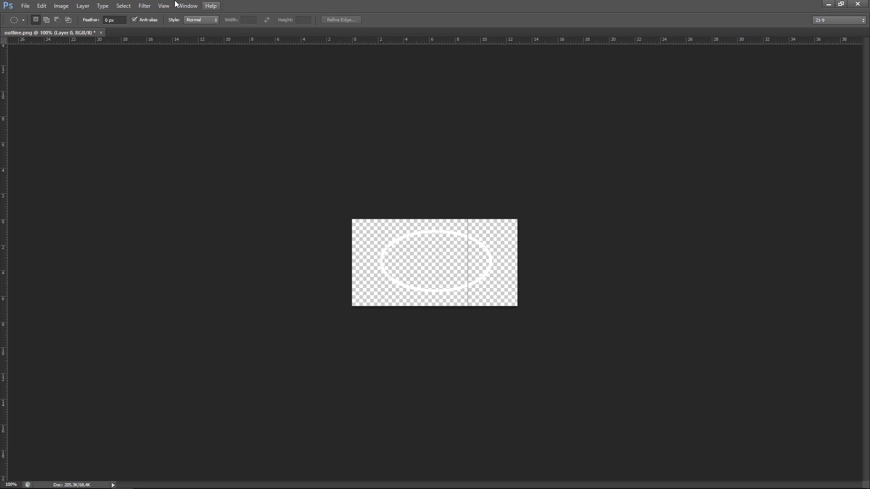
Step: Switch the workspace to Essentials (Default)
left_click(193, 7)
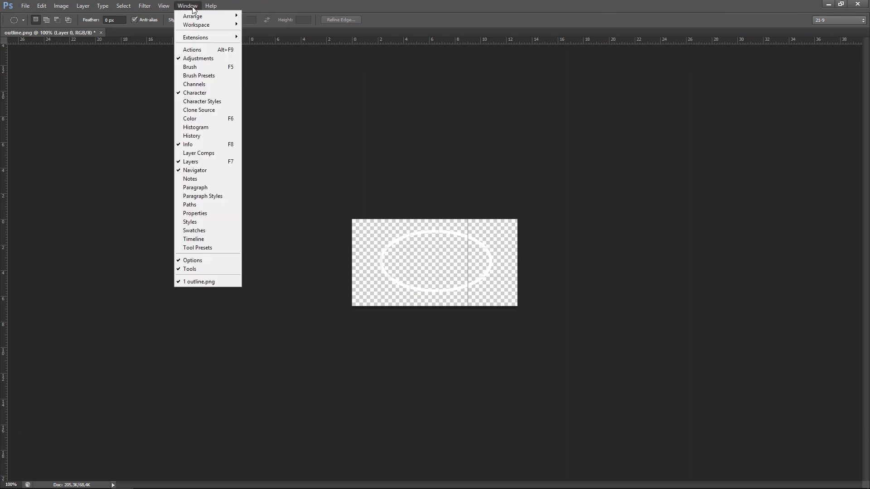
mouse_move(215, 27)
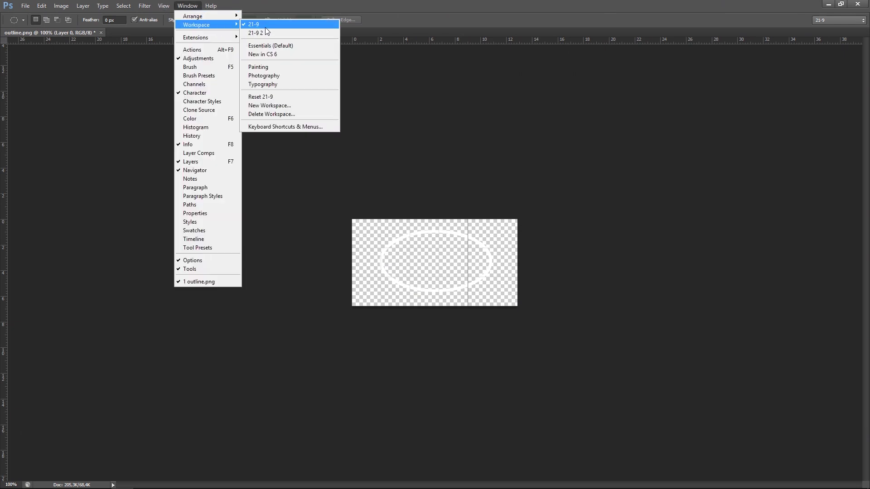
left_click(296, 46)
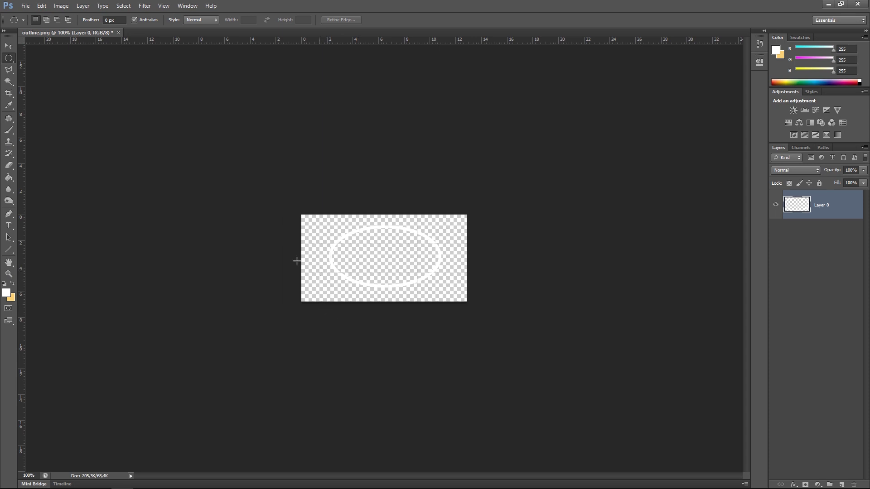
Step: Save a PNG copy over outline.png in the ui folder and close the document without saving its changes
left_click(25, 6)
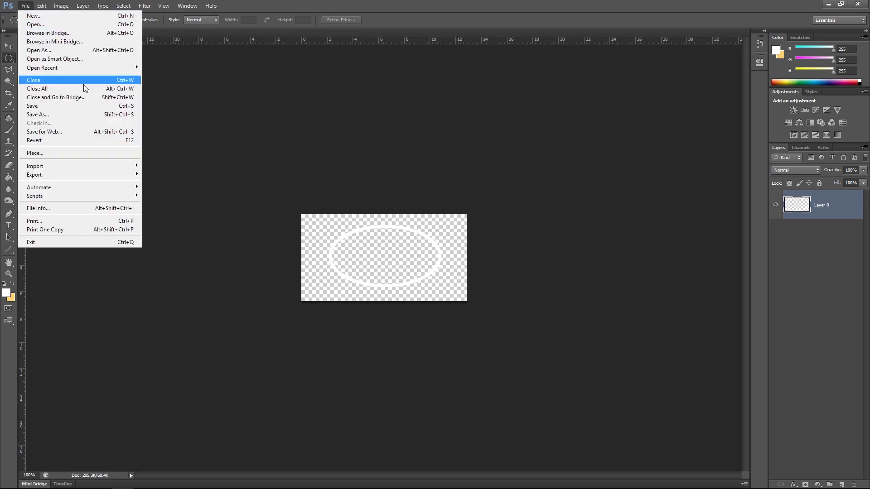
left_click(80, 114)
left_click(261, 378)
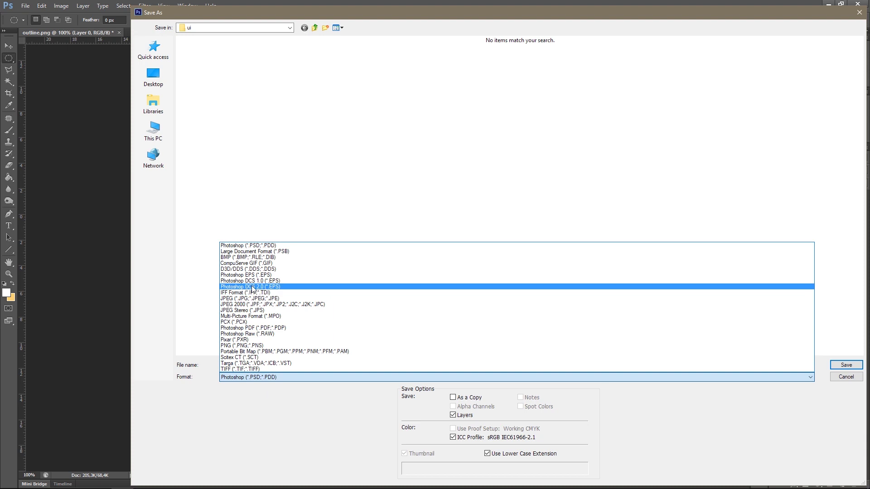
left_click(262, 347)
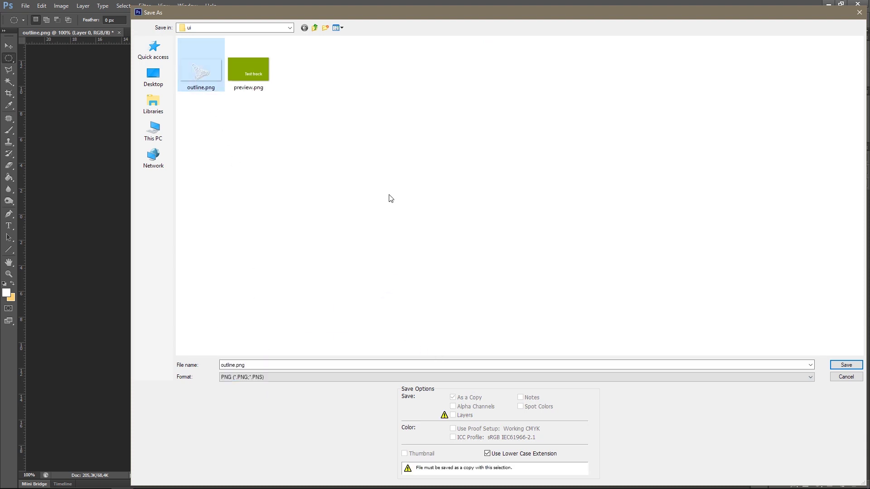
key("Return")
key("Return")
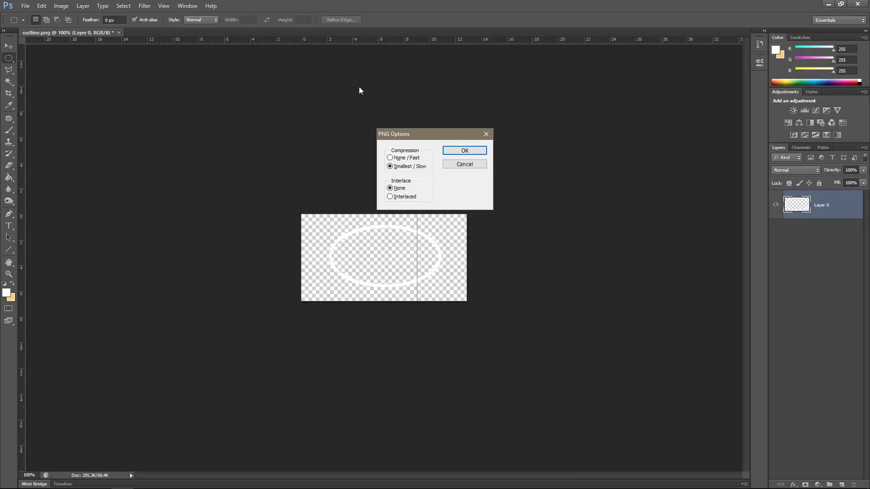
key("Return")
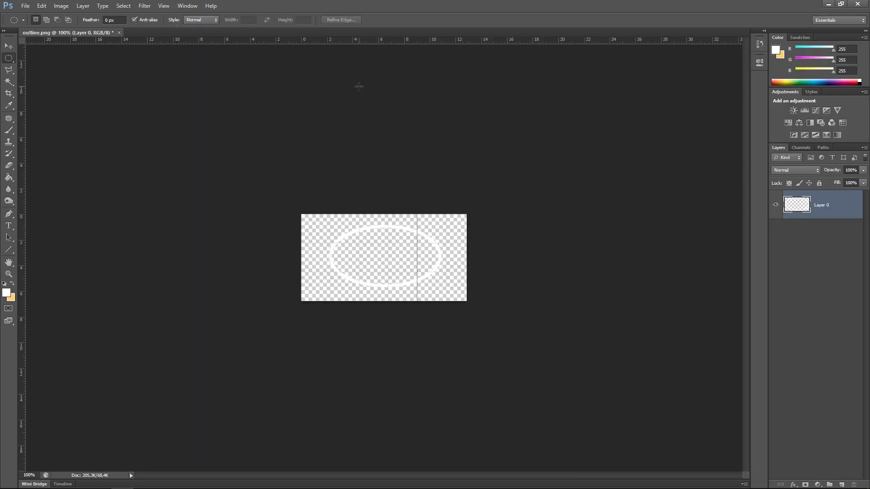
left_click(119, 33)
left_click(433, 187)
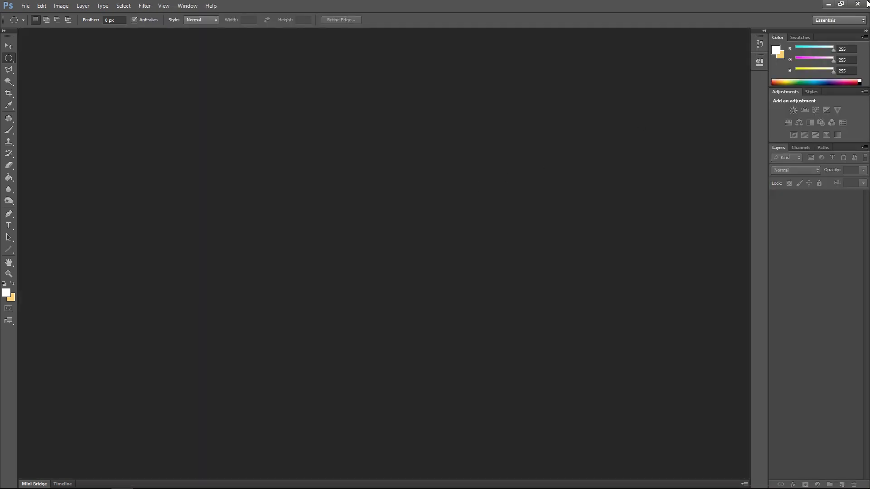
Step: Switch to the ui folder in File Explorer and check the thumbnails of outline.png and preview.png
left_click(828, 3)
left_click(246, 176)
left_click(283, 176)
left_click(251, 176)
left_click(286, 177)
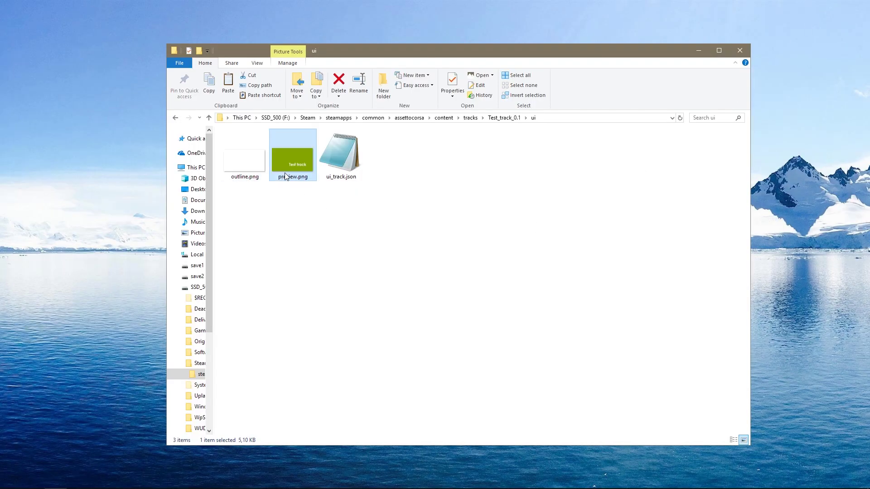
left_click(263, 177)
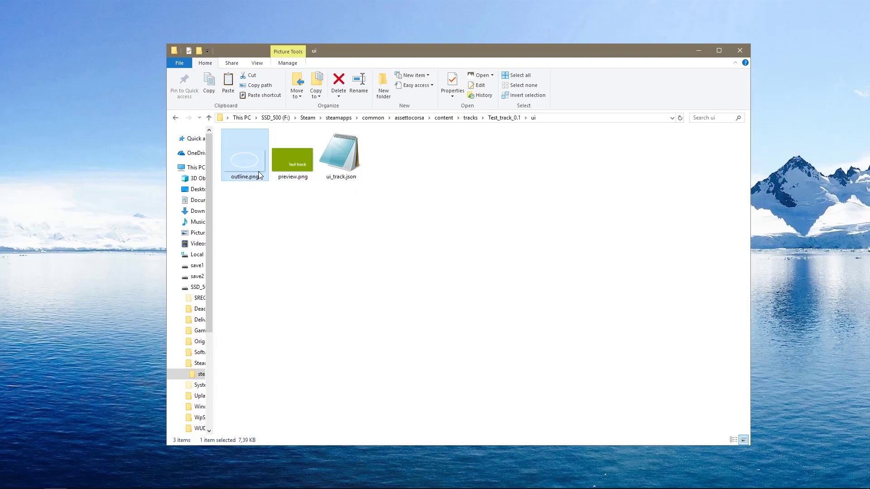
Step: Review ui_track.json and the contents of the data and ai folders in Test_track_0.1
double_click(333, 177)
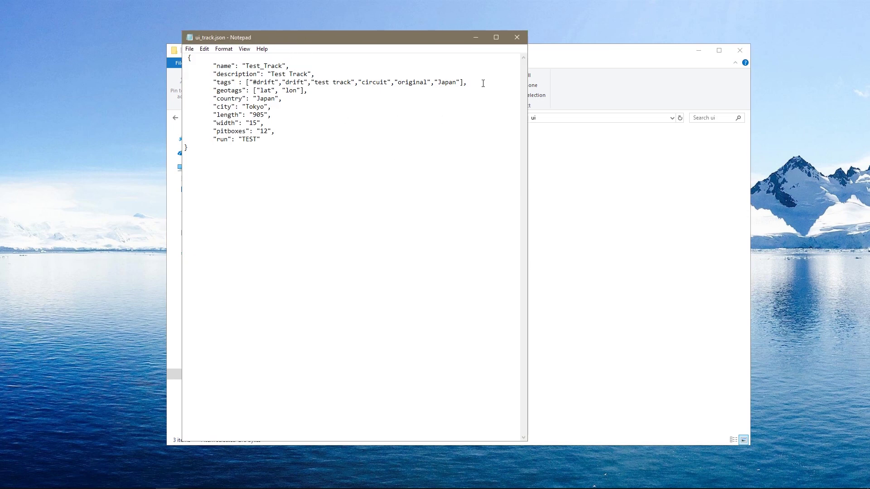
left_click(517, 37)
left_click(504, 118)
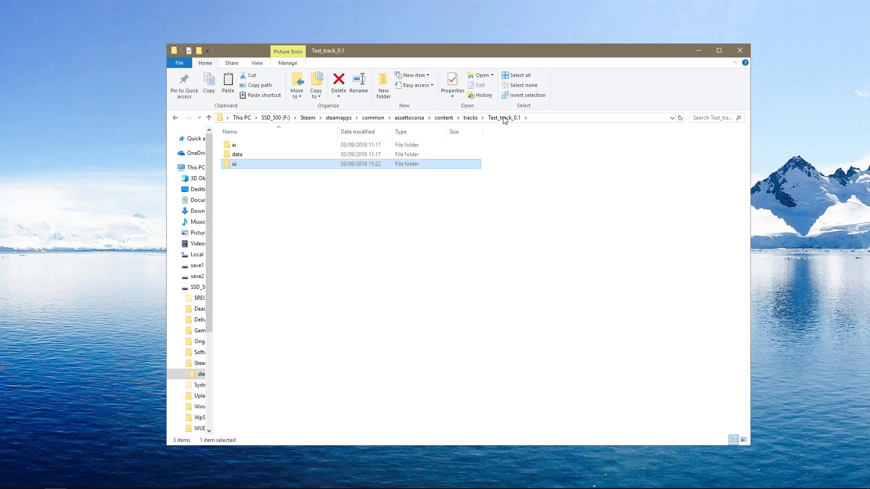
left_click(252, 155)
double_click(252, 155)
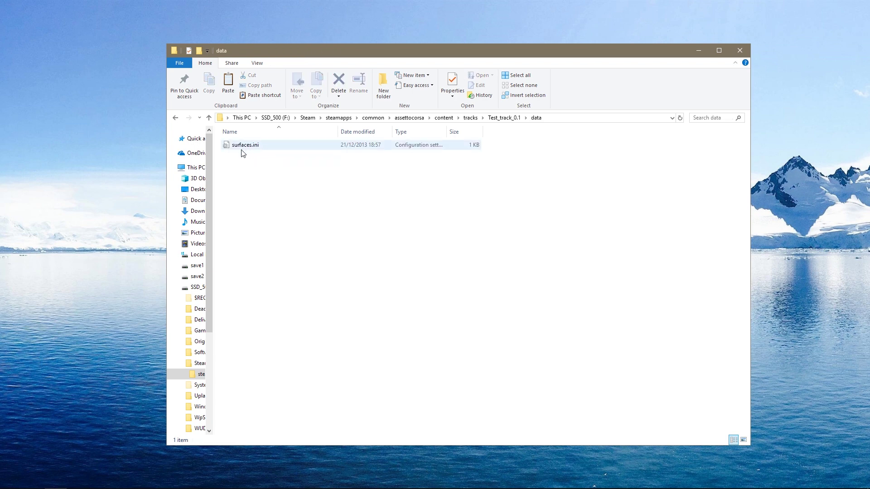
left_click(504, 118)
double_click(243, 144)
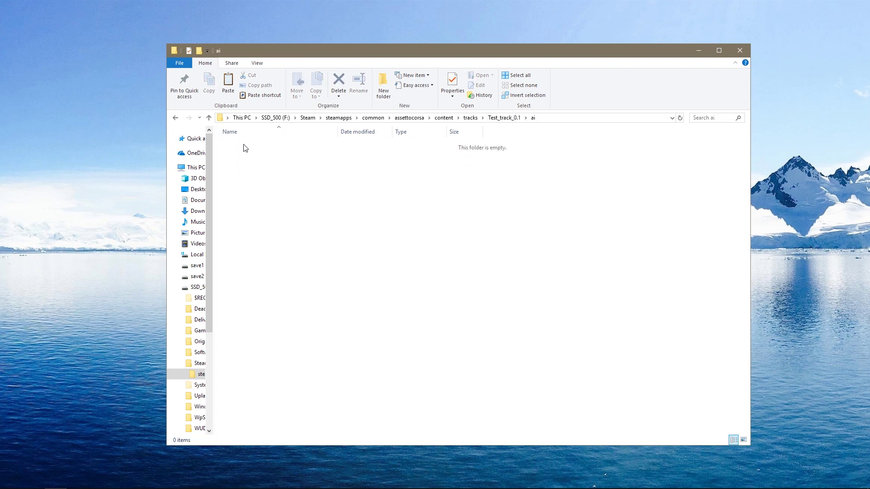
left_click(489, 118)
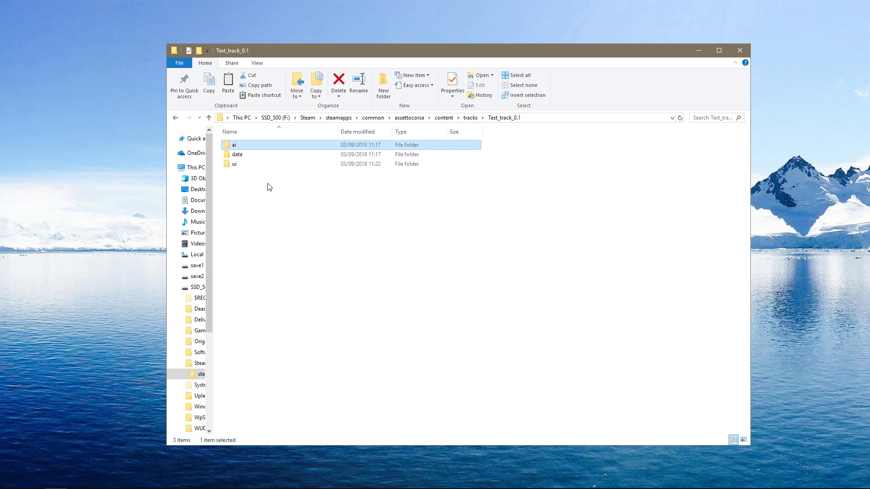
Step: Open surfaces.ini from the data folder, place it beside File Explorer and set the SURFACE_0 key to TARMAC-TEST
left_click(247, 157)
double_click(246, 158)
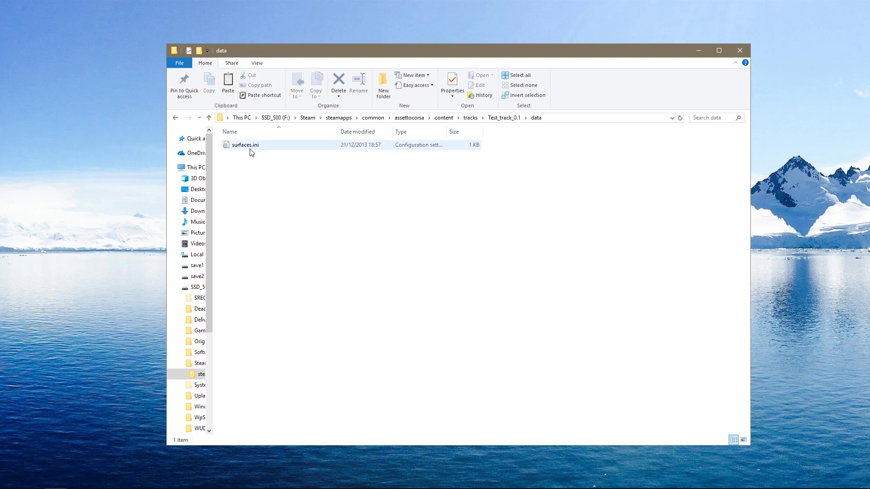
double_click(250, 146)
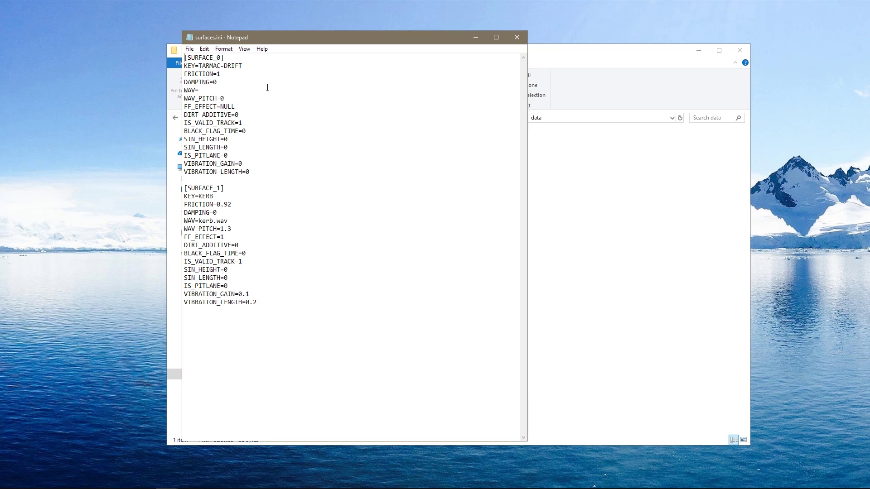
left_click_drag(562, 52, 624, 86)
left_click_drag(387, 39, 256, 31)
left_click(466, 95)
left_click_drag(466, 96, 487, 79)
left_click(145, 28)
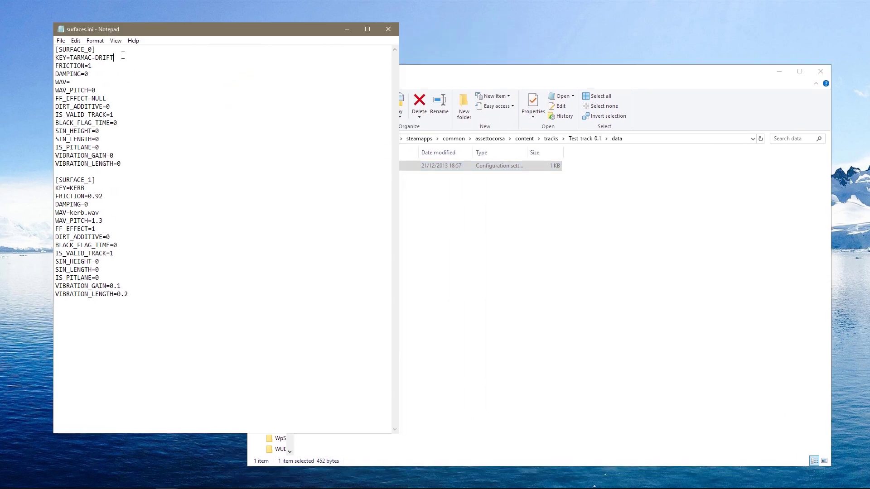
left_click_drag(92, 57, 120, 57)
type("TEST")
Step: Examine the surfaces.ini in the data folder of toscana_0.4's layout_gran_premio for reference, and close it
left_click(482, 284)
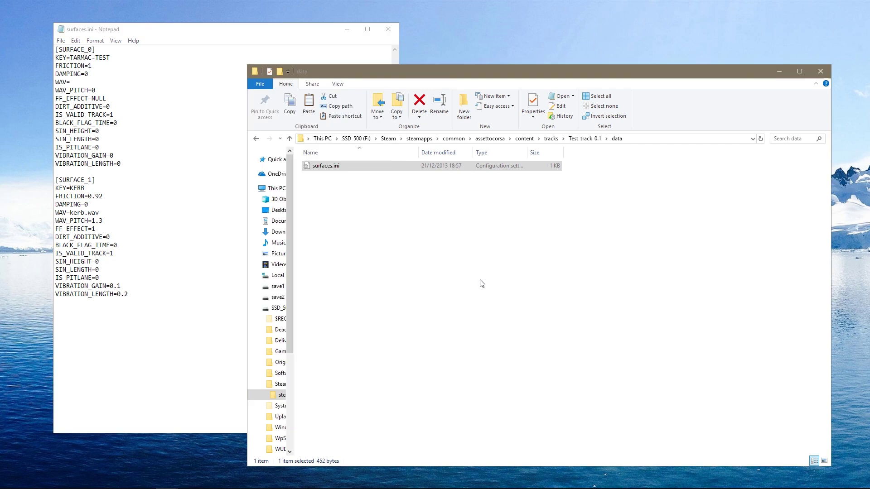
left_click(573, 143)
left_click(553, 141)
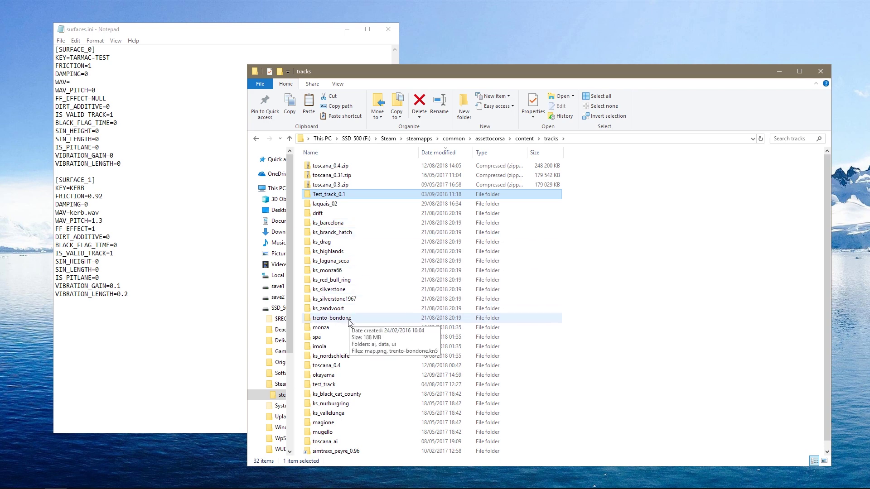
double_click(358, 369)
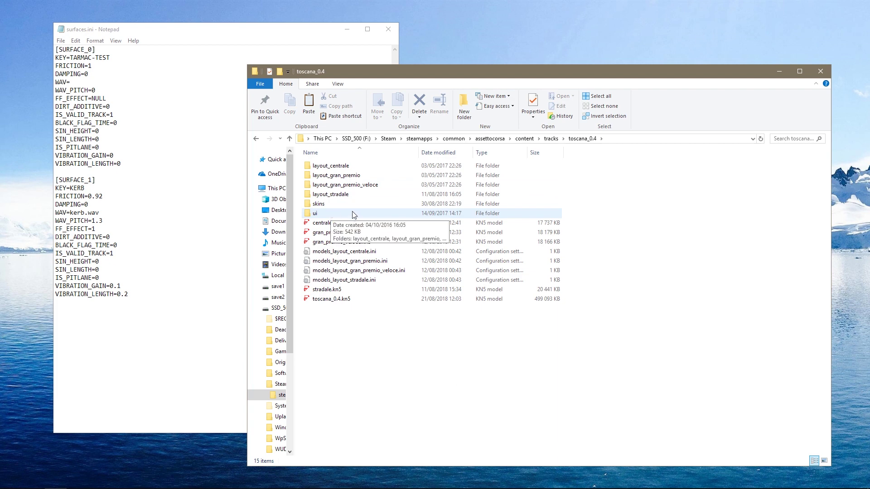
double_click(339, 175)
double_click(338, 176)
left_click(338, 224)
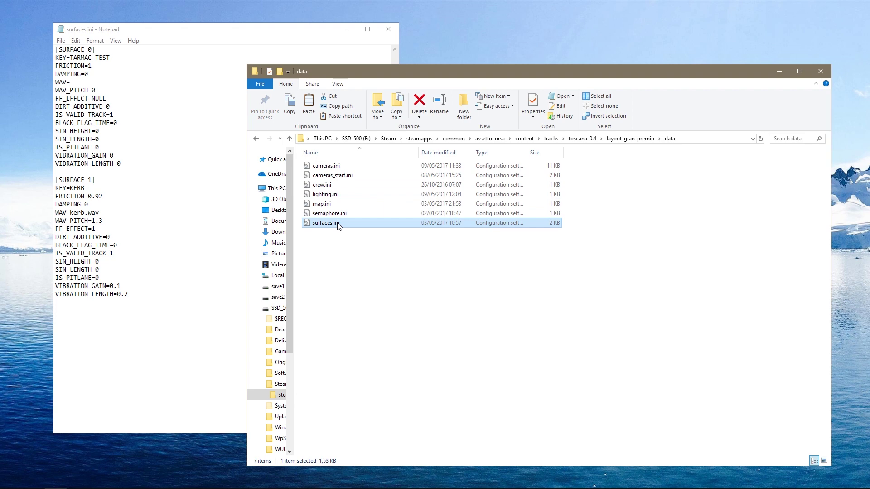
double_click(337, 223)
left_click_drag(273, 44, 433, 76)
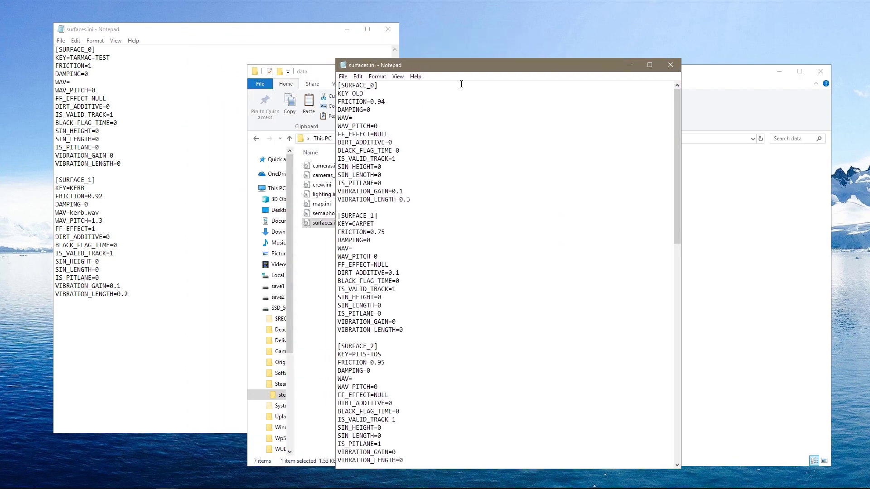
left_click(670, 65)
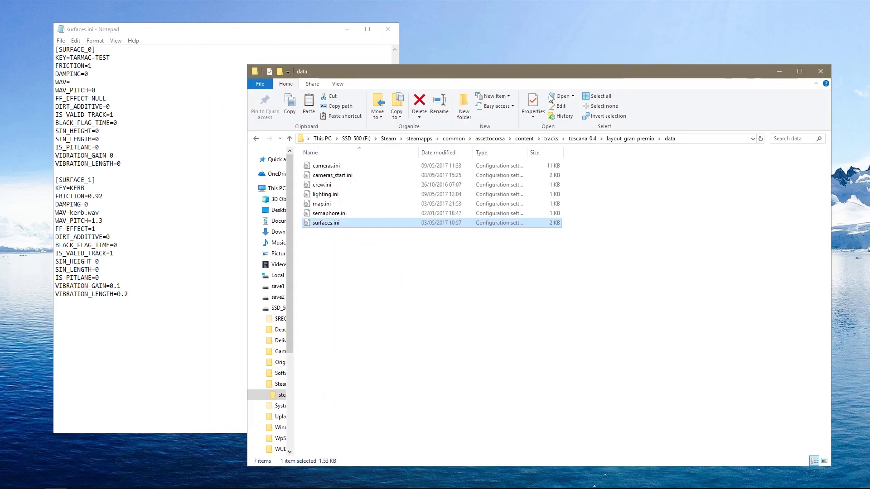
Step: Copy the SURFACE_2 block (PITS-MNZ) from monza's surfaces.ini and append it below SURFACE_1 in the test track's surfaces.ini
left_click(559, 139)
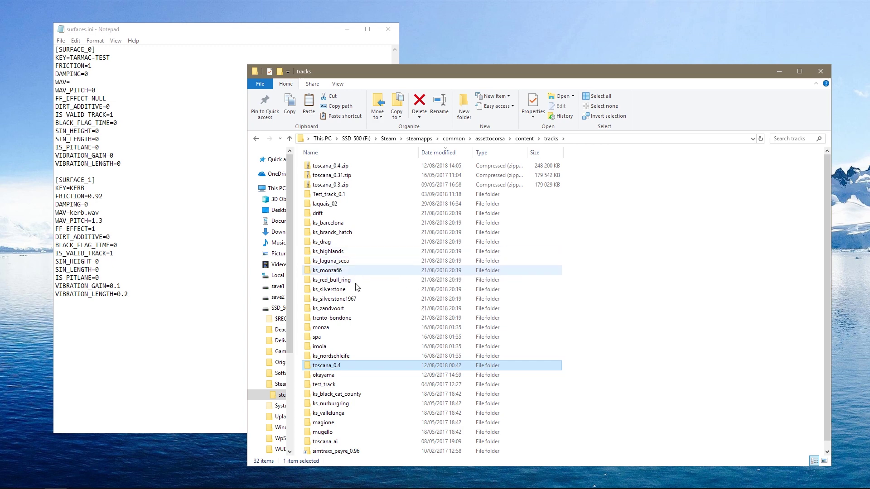
double_click(347, 327)
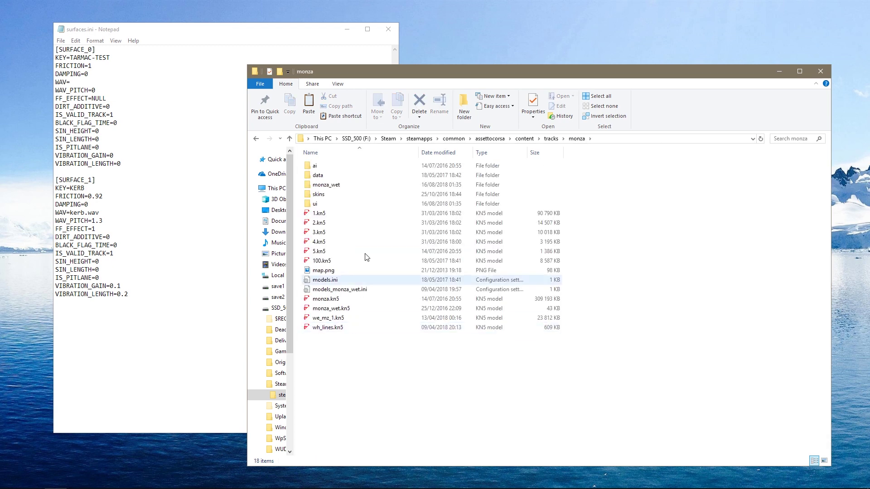
double_click(347, 178)
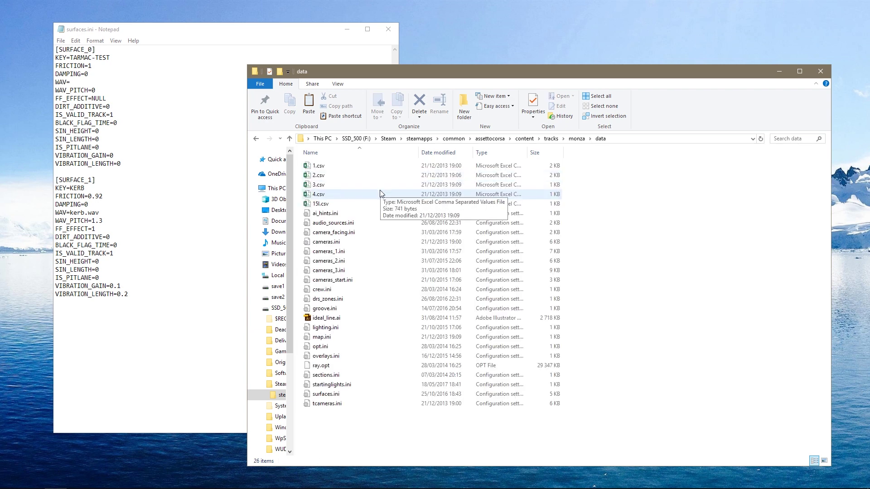
double_click(354, 398)
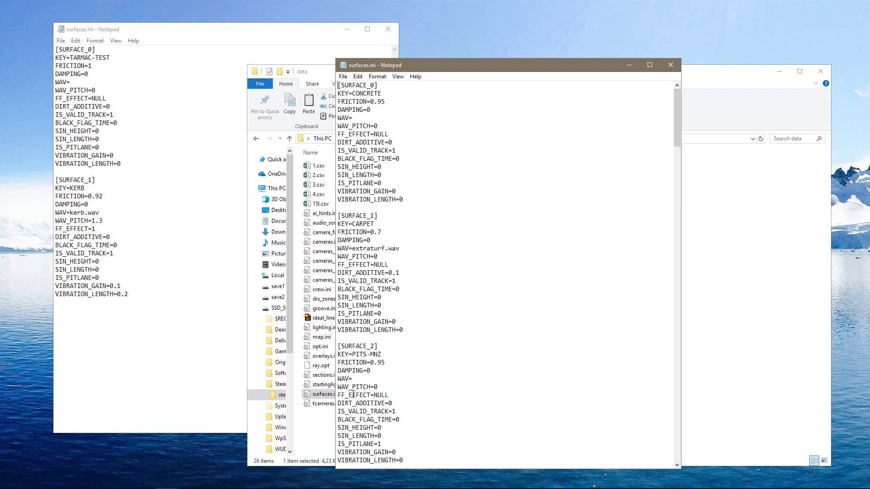
scroll(372, 151, "down", 6)
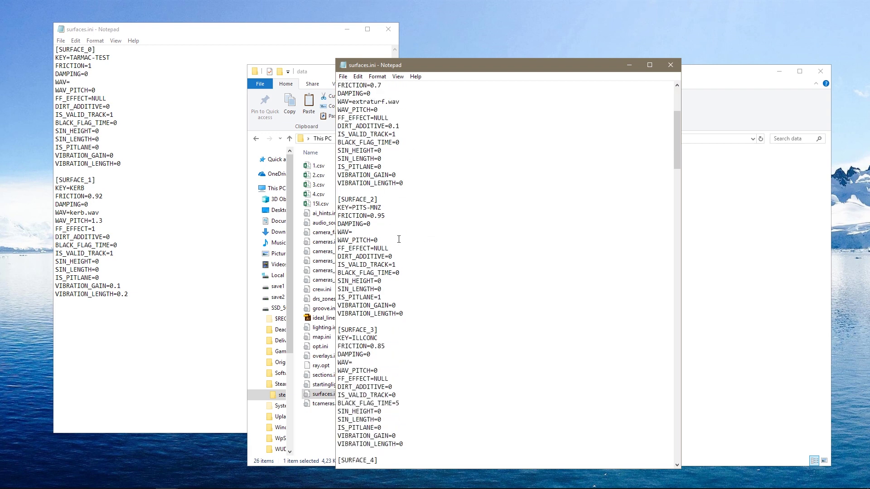
left_click_drag(338, 200, 433, 313)
key("ctrl+c")
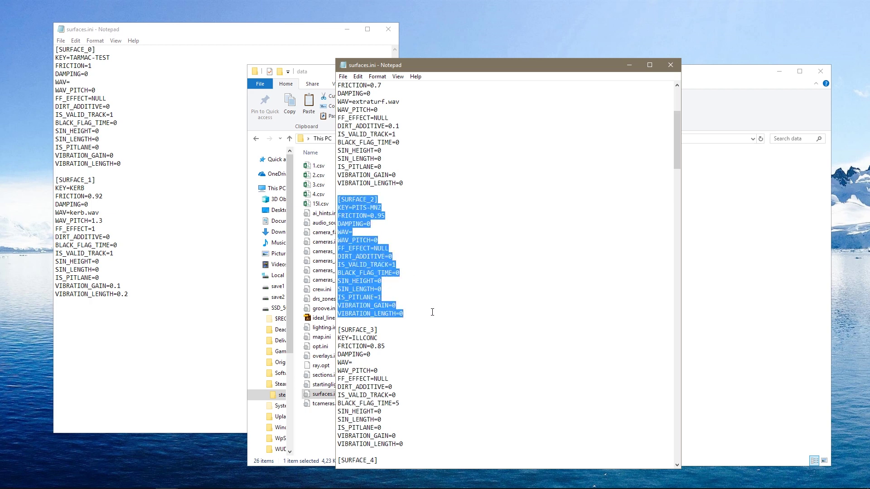
left_click(148, 299)
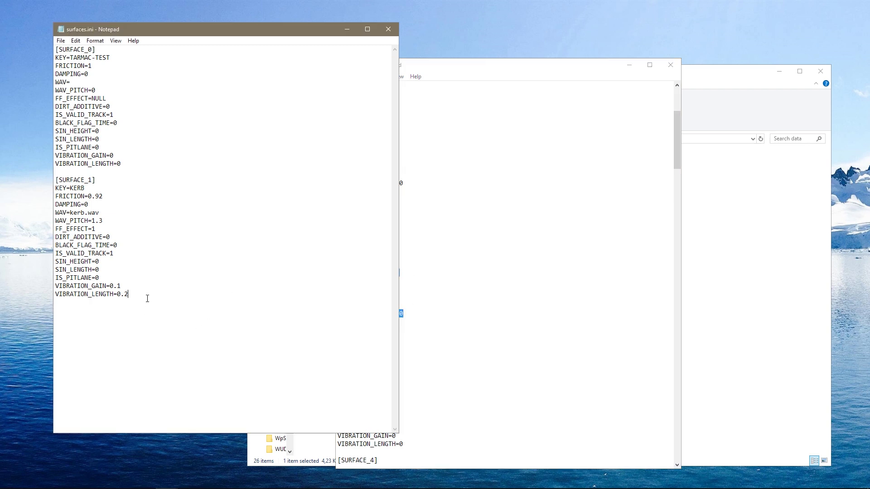
key("ctrl+v")
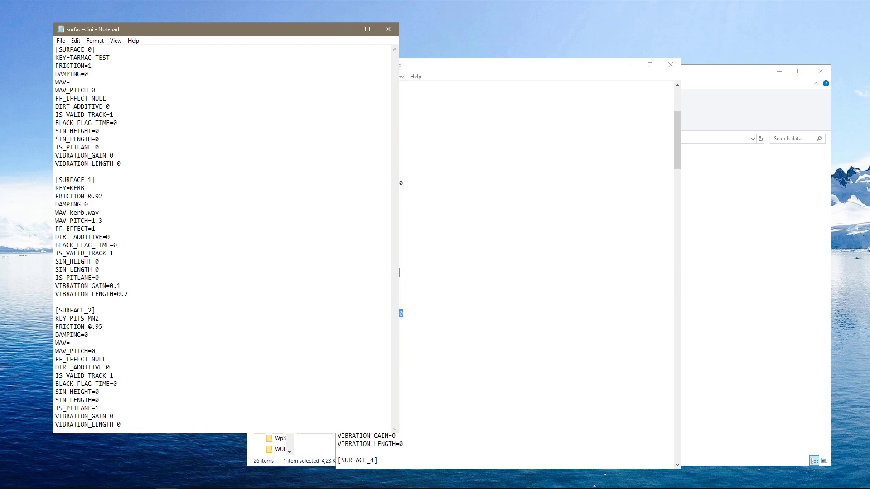
Step: Look through the remaining surface definitions in monza's surfaces.ini for asphalt, kerb and grass examples, and close the file
left_click(454, 276)
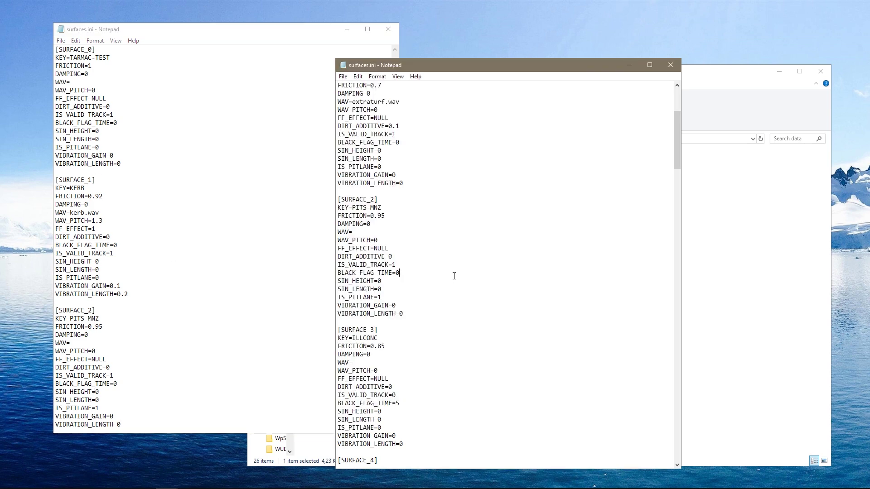
scroll(427, 338, "down", 10)
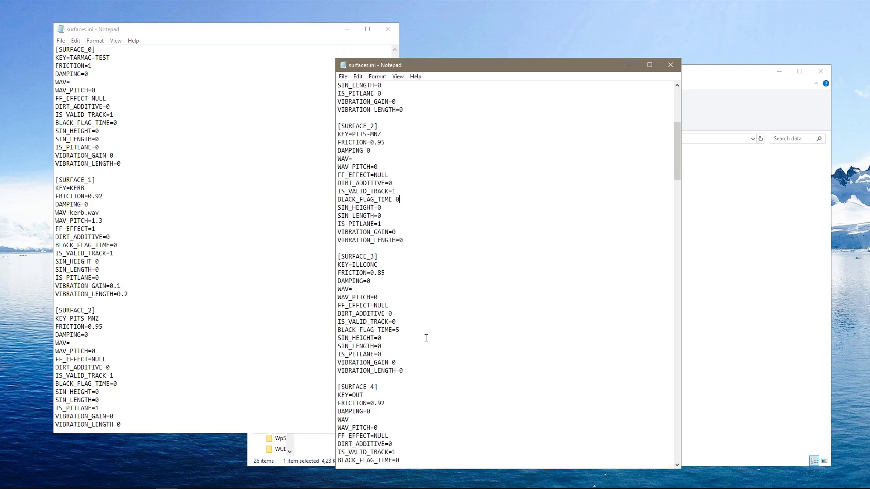
scroll(426, 338, "down", 4)
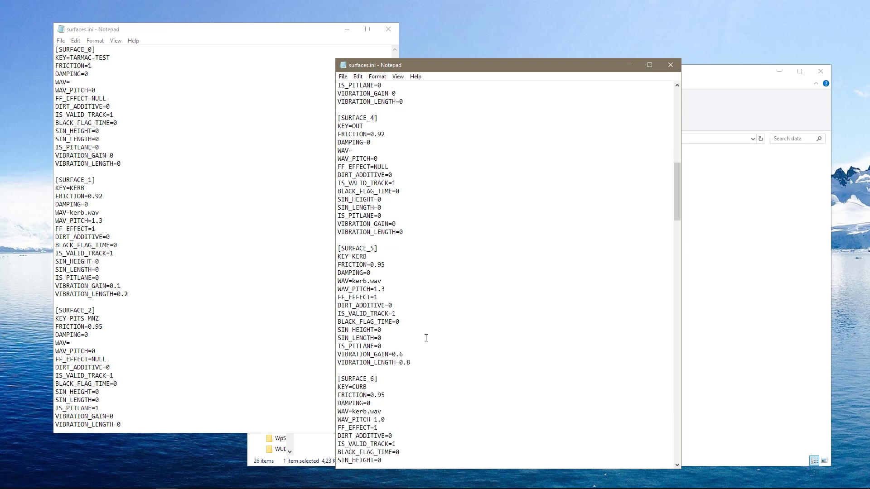
scroll(426, 338, "down", 15)
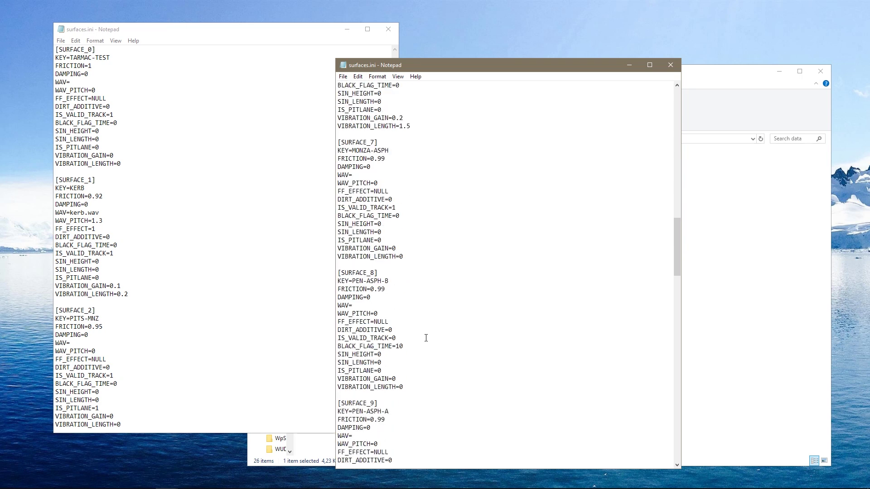
scroll(426, 338, "down", 5)
scroll(426, 338, "down", 6)
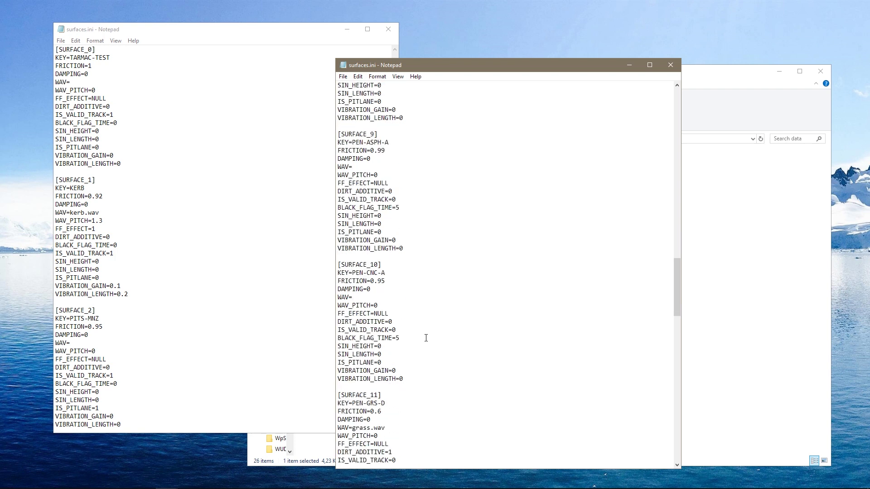
scroll(426, 338, "down", 6)
scroll(426, 338, "down", 7)
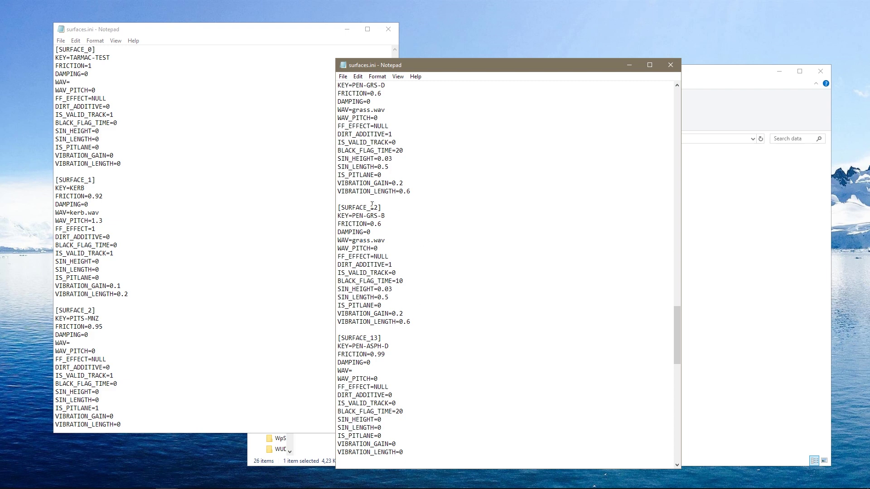
scroll(372, 205, "down", 3)
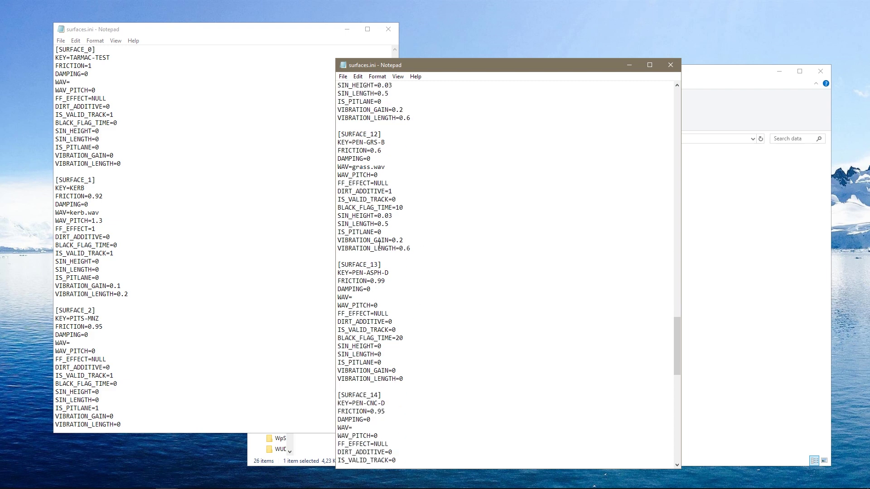
scroll(380, 245, "down", 16)
scroll(380, 245, "down", 7)
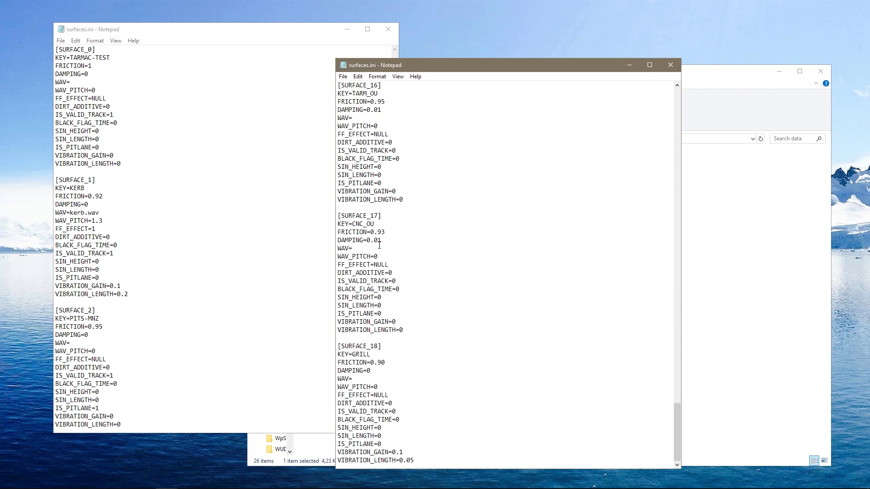
scroll(455, 288, "up", 20)
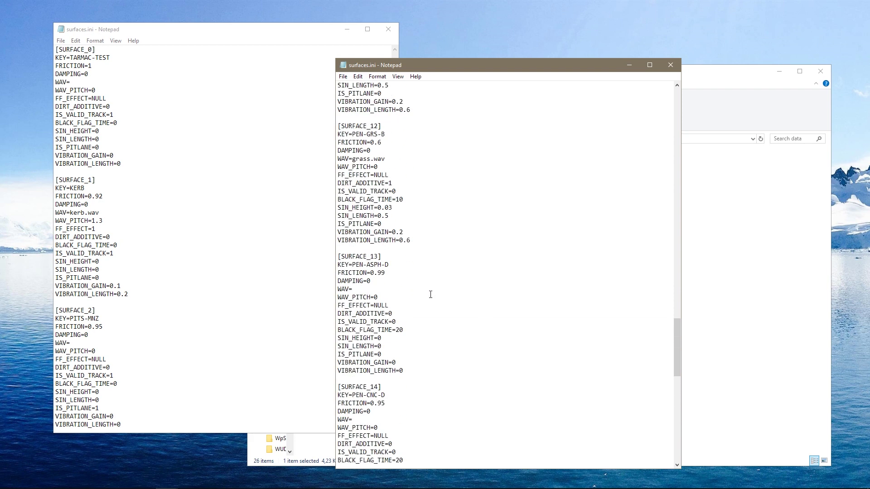
scroll(430, 294, "up", 11)
scroll(430, 295, "up", 4)
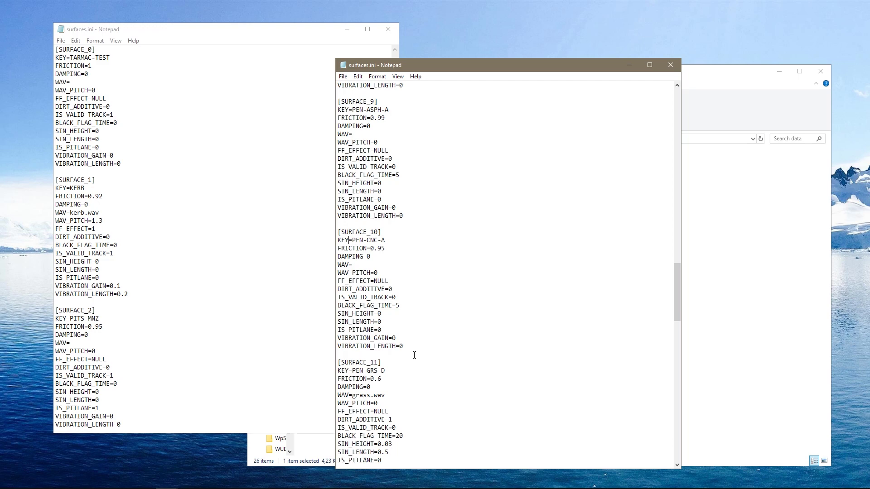
scroll(415, 355, "up", 20)
left_click(666, 68)
Step: Browse to the imola track's data folder and open its surfaces.ini
left_click(577, 139)
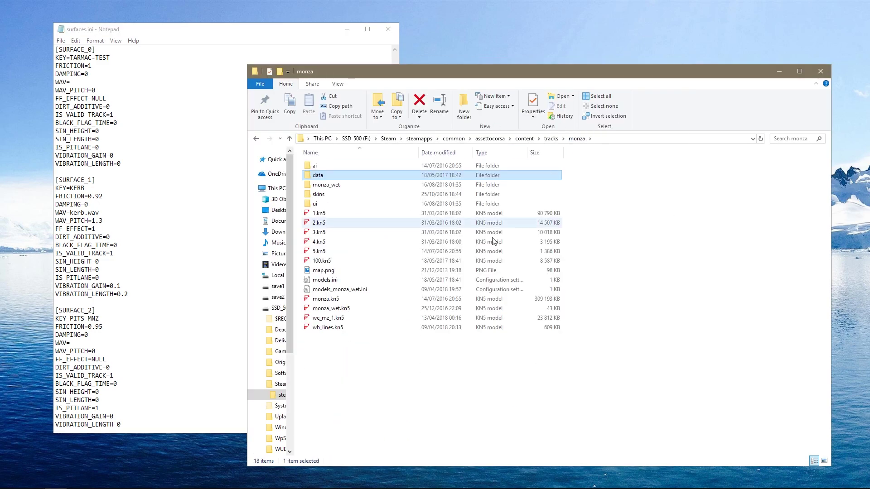
left_click(551, 139)
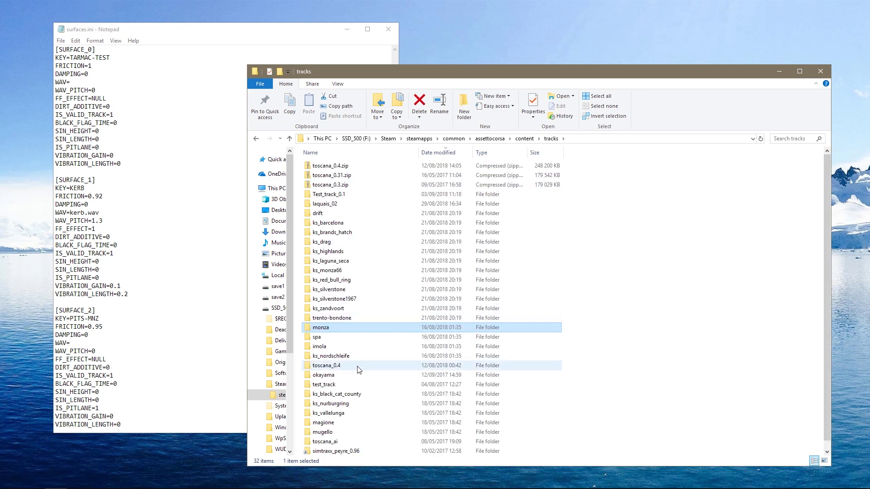
double_click(363, 346)
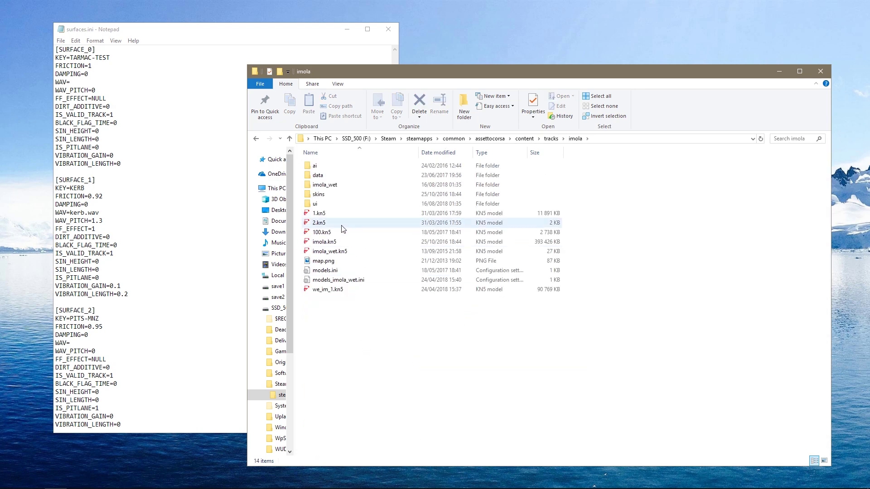
double_click(317, 177)
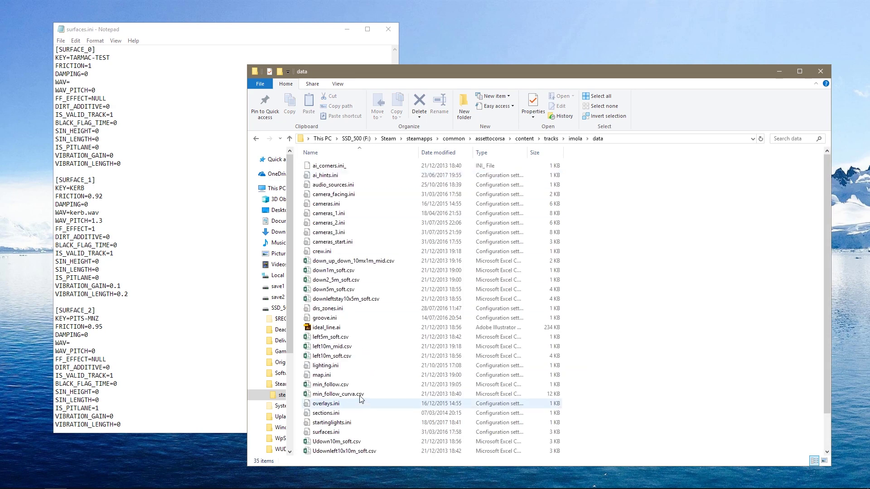
scroll(361, 398, "down", 2)
left_click(341, 394)
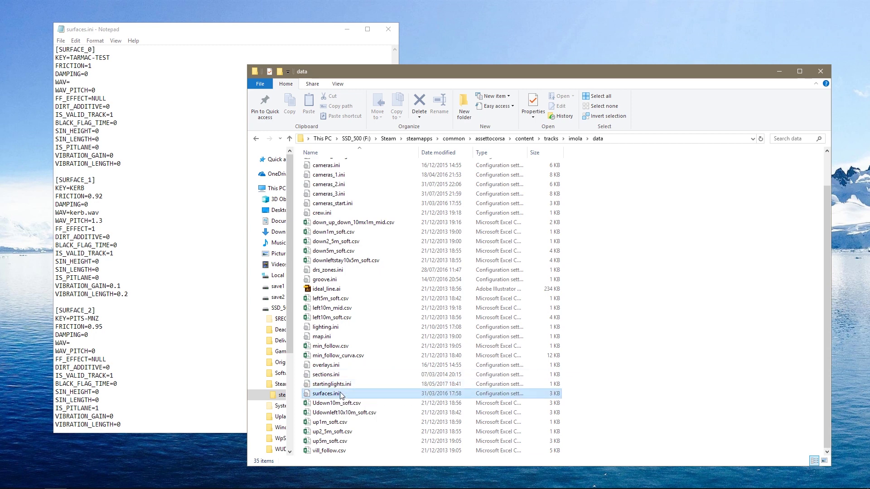
double_click(341, 394)
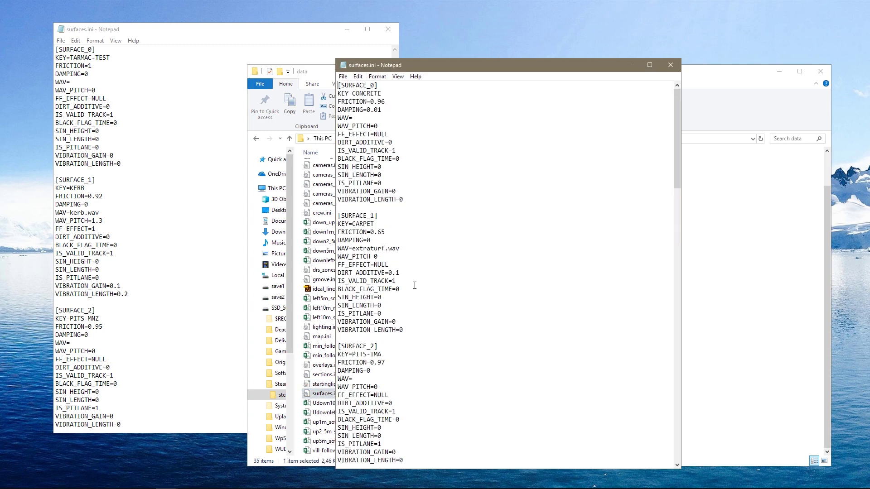
Step: Look through the surface definitions in imola's surfaces.ini for grass, concrete, tarmac and kerb examples
scroll(415, 285, "down", 9)
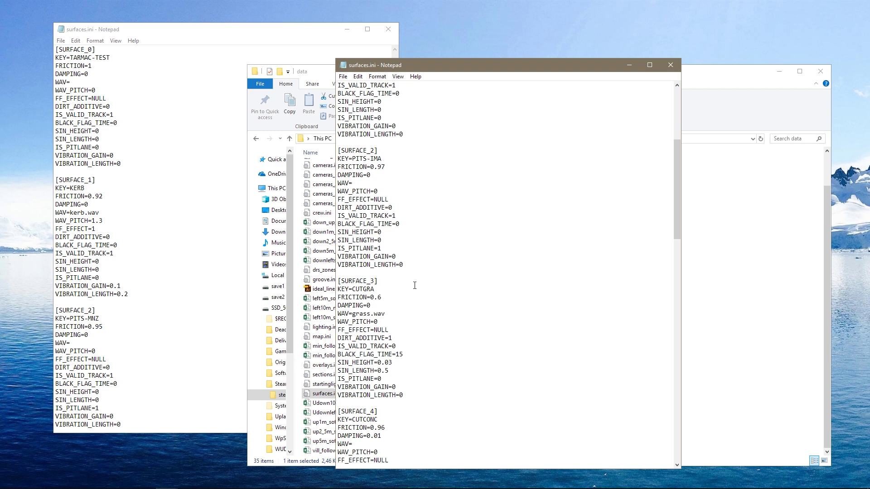
scroll(414, 285, "down", 2)
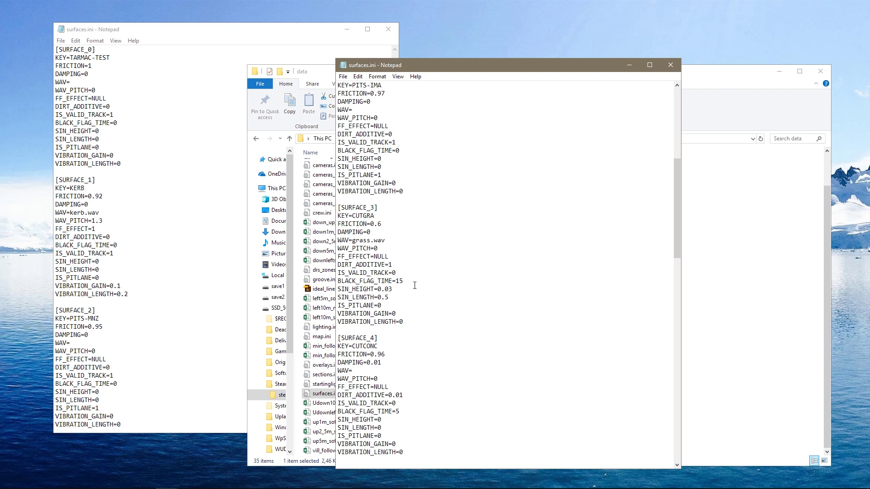
scroll(415, 286, "down", 1)
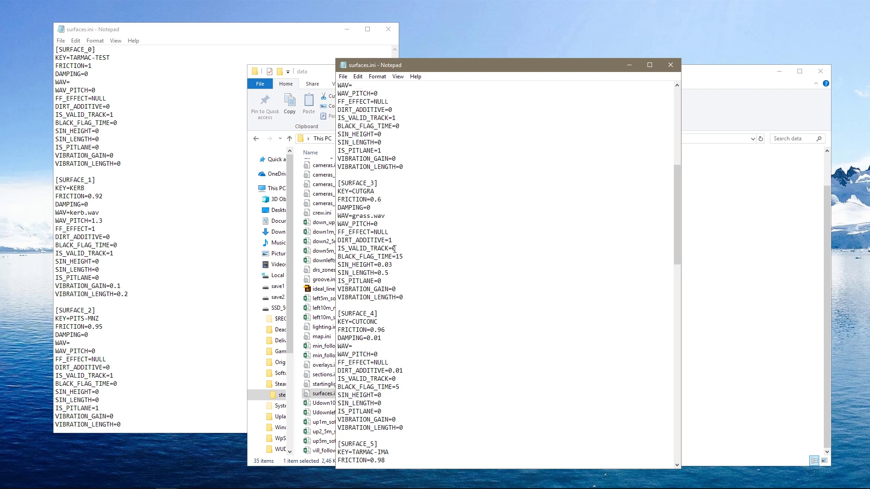
scroll(407, 272, "down", 2)
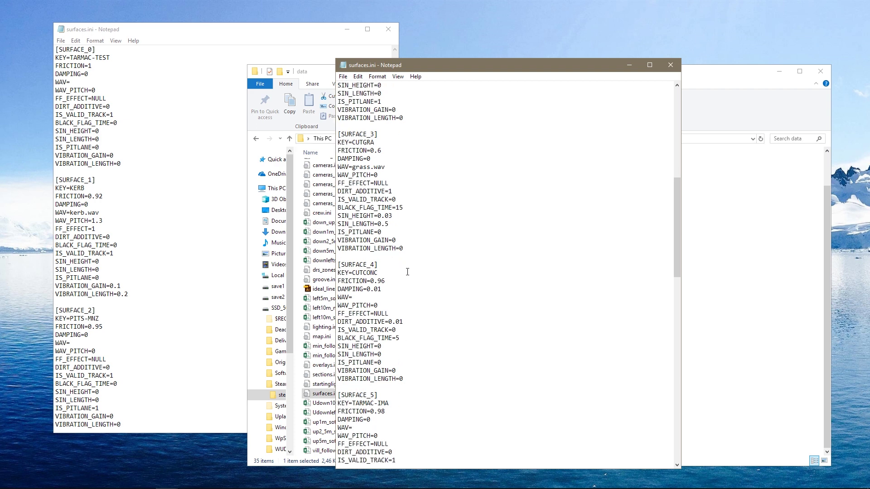
scroll(407, 272, "down", 8)
scroll(408, 273, "down", 12)
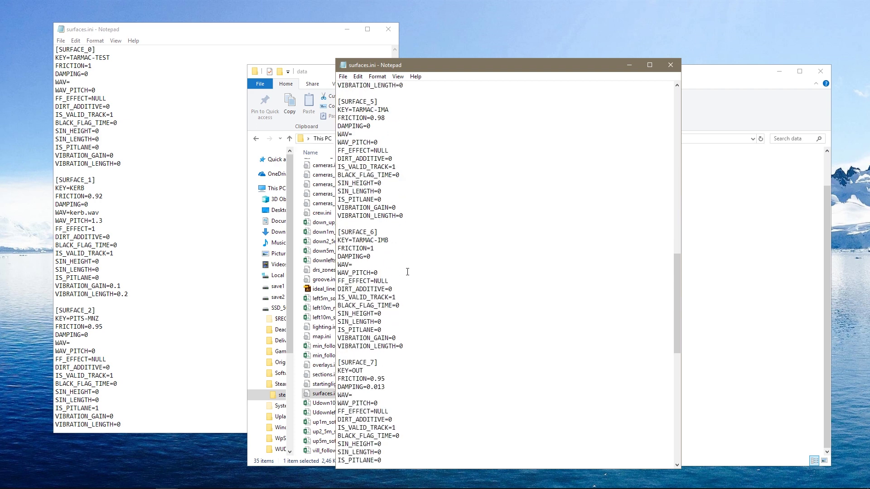
scroll(407, 272, "down", 9)
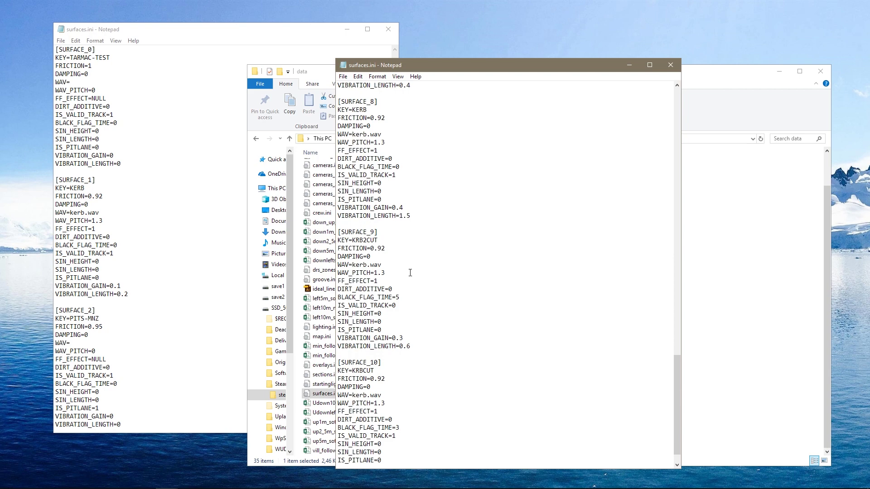
Step: Copy the SURFACE_3 block (CUTGRA) from imola's surfaces.ini and append it below SURFACE_2 in the test track's surfaces.ini
left_click_drag(677, 416, 676, 255)
scroll(465, 237, "up", 4)
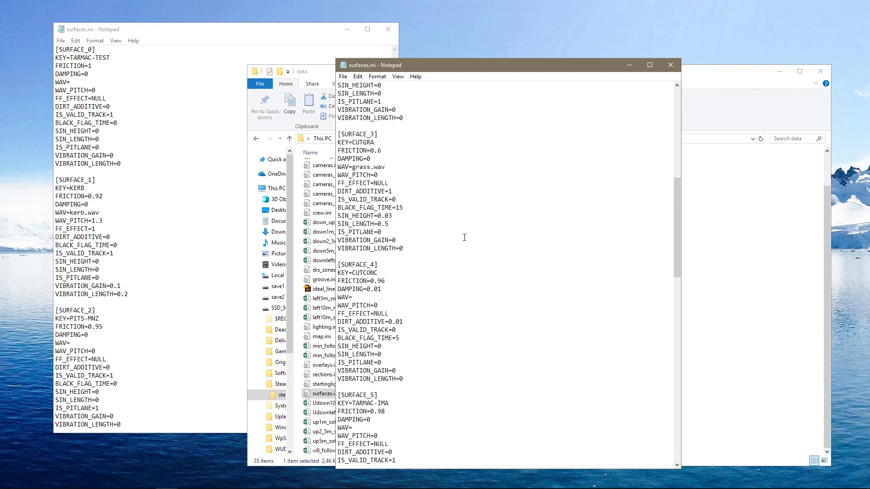
left_click_drag(337, 131, 441, 245)
key("ctrl+c")
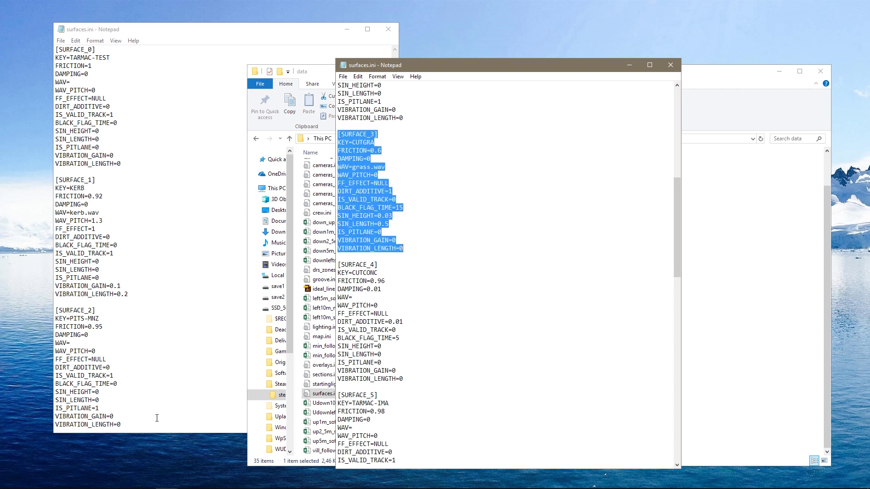
left_click(158, 424)
key("Return")
key("Return")
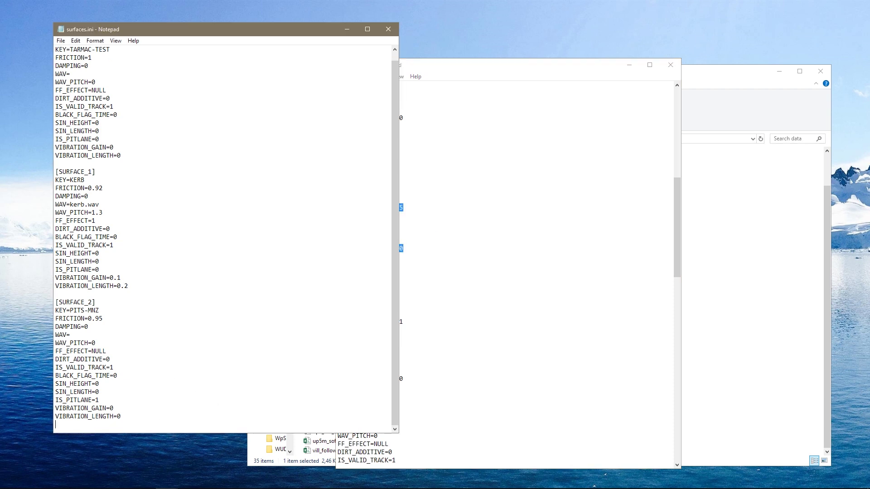
key("ctrl+v")
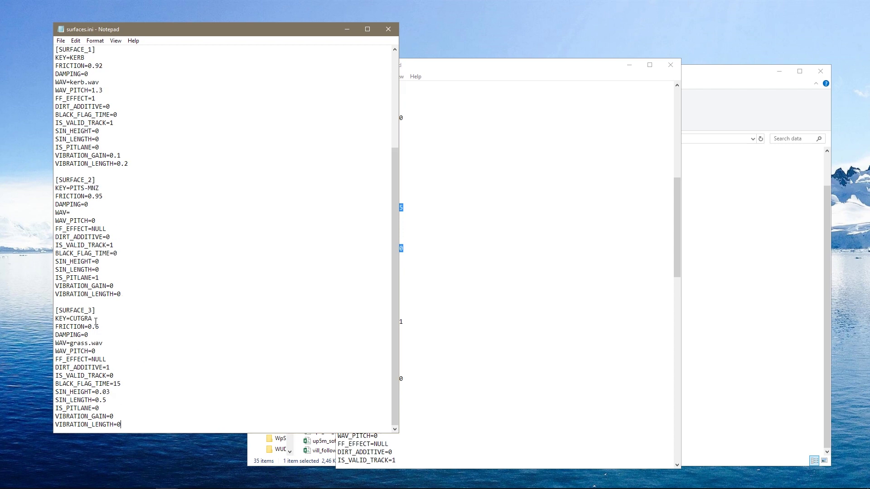
Step: Set the SURFACE_3 key to GRASS in the test track's surfaces.ini and close imola's surfaces.ini
left_click_drag(93, 319, 71, 320)
type("GRASS")
left_click(454, 233)
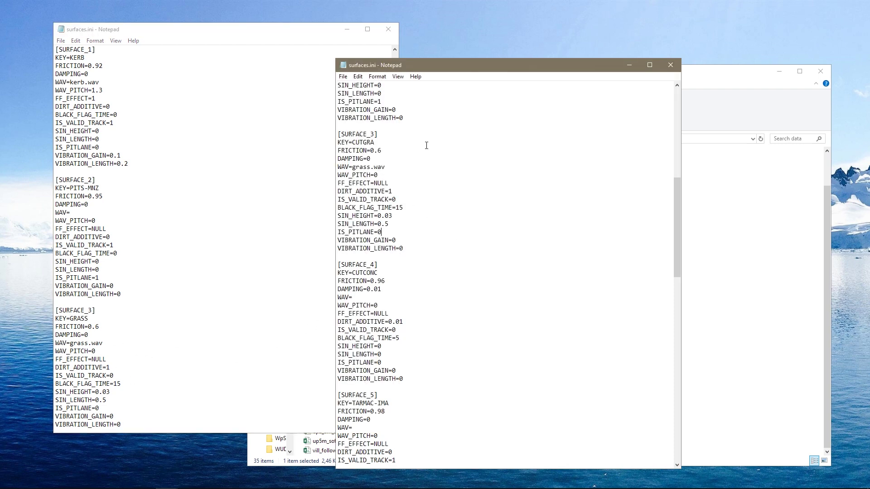
left_click(669, 67)
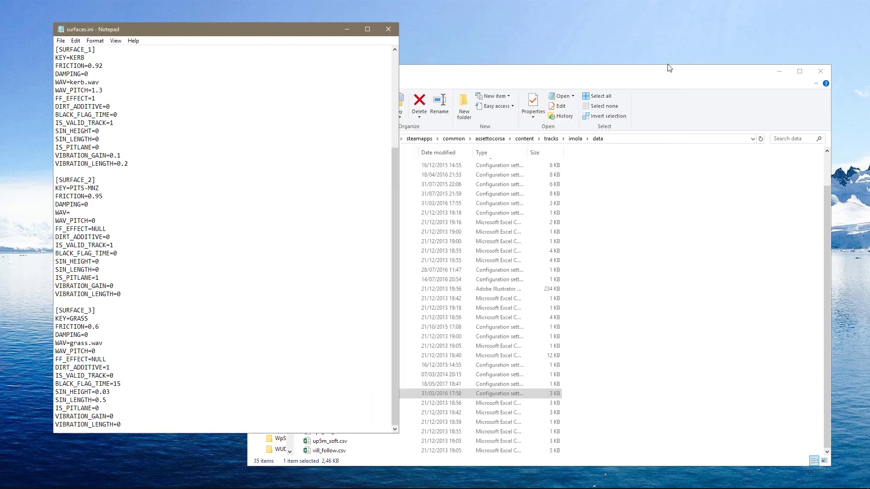
Step: Set IS_VALID_TRACK to 1 for SURFACE_3 and change the SURFACE_2 key to PITS-TEST
left_click(150, 372)
key("BackSpace")
type("1")
left_click_drag(88, 188, 102, 186)
type("TEST")
left_click(170, 238)
Step: Review the four surface blocks, SURFACE_0 to SURFACE_3, in the test track's surfaces.ini
scroll(150, 344, "up", 4)
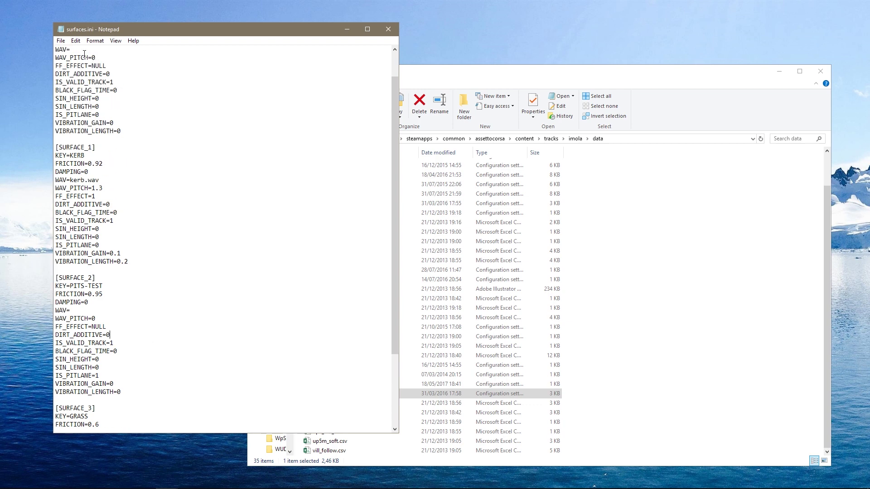
scroll(92, 81, "up", 2)
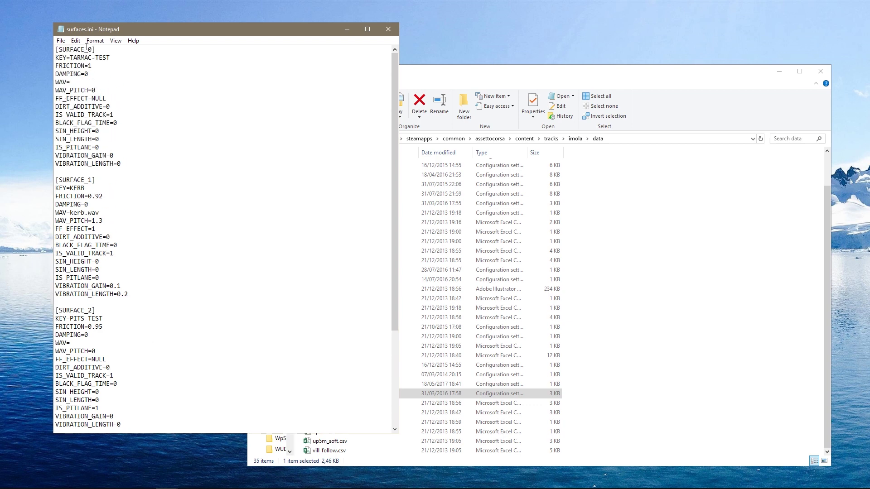
scroll(93, 186, "down", 5)
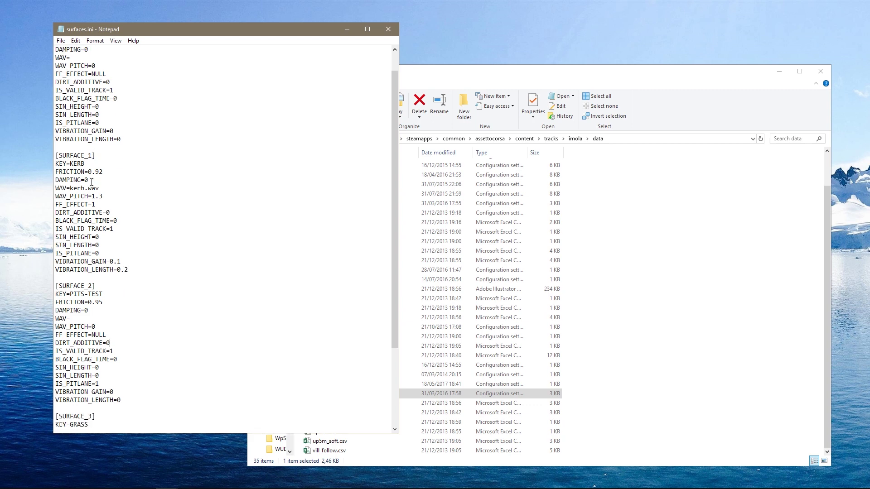
scroll(97, 318, "up", 1)
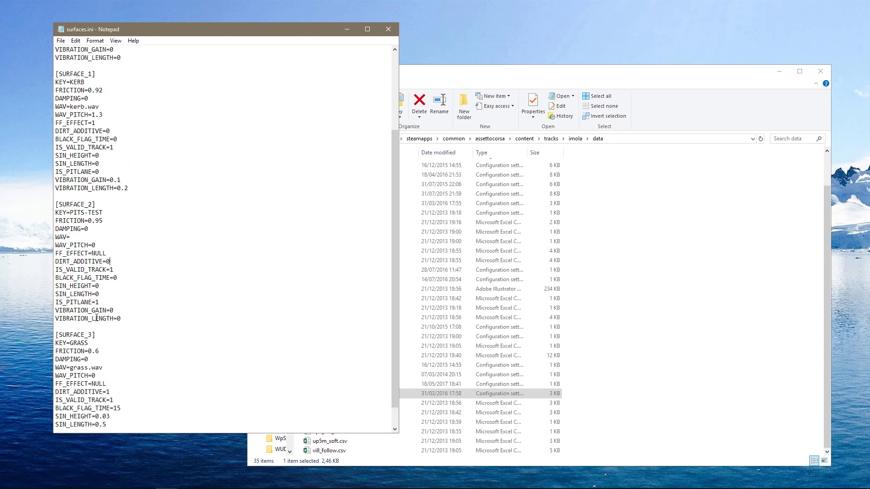
scroll(120, 320, "up", 4)
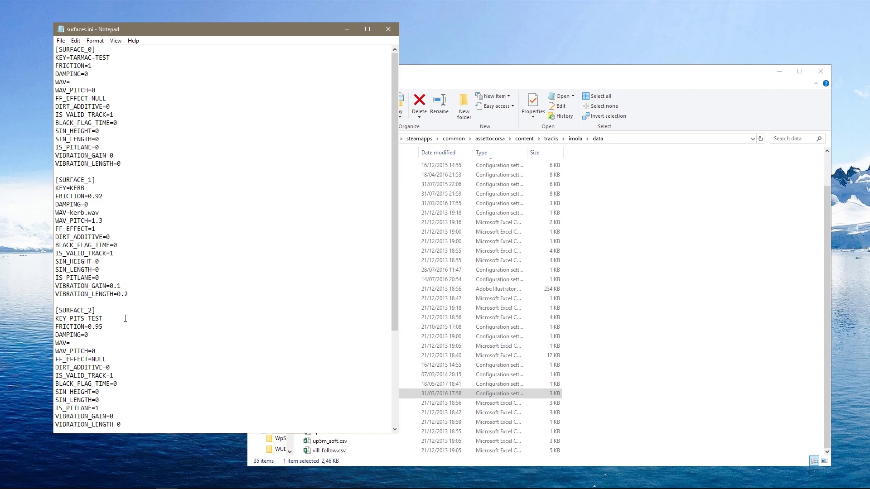
scroll(125, 319, "down", 5)
scroll(126, 316, "up", 5)
Step: Show the data folder of Test_track_0.1 in File Explorer, and save and close the test track's surfaces.ini
left_click(469, 77)
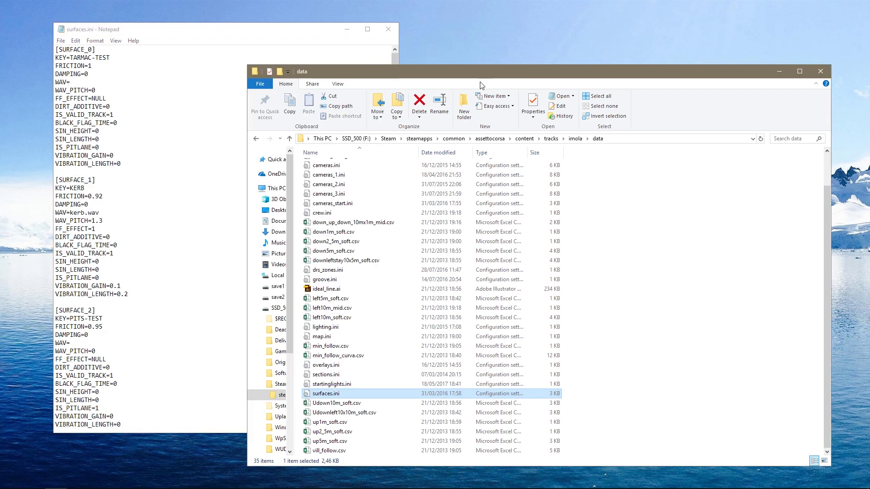
left_click(551, 138)
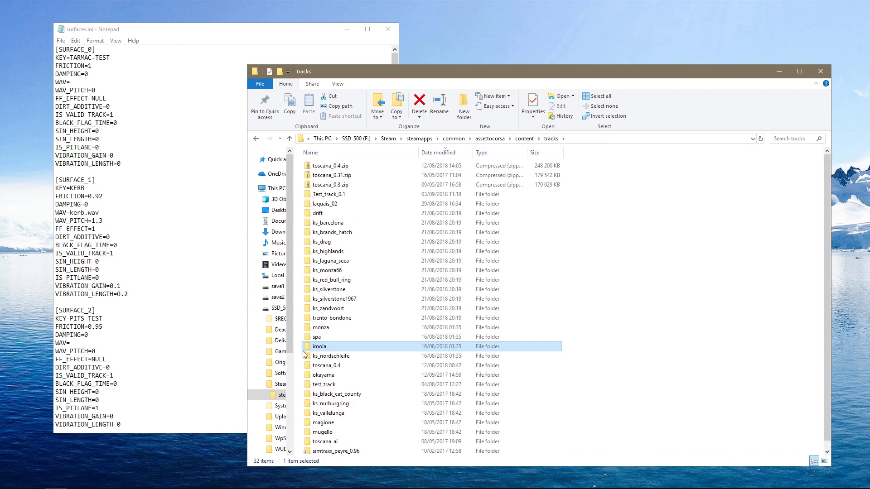
double_click(348, 195)
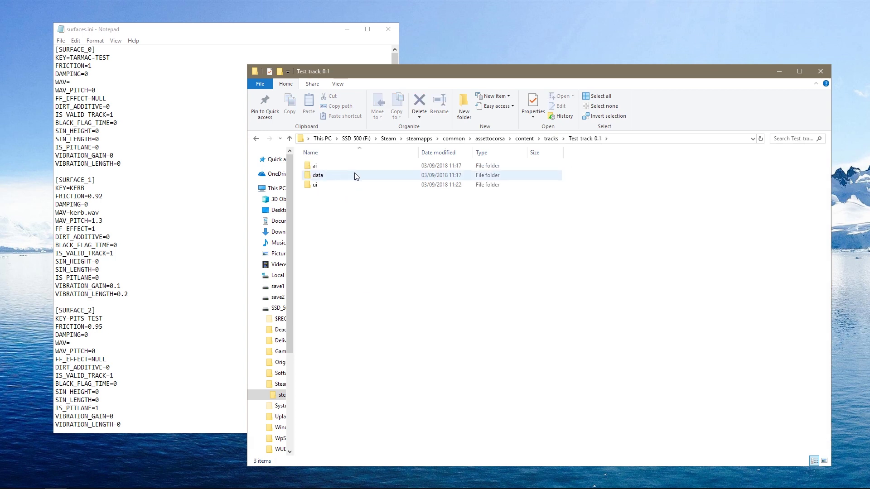
double_click(340, 177)
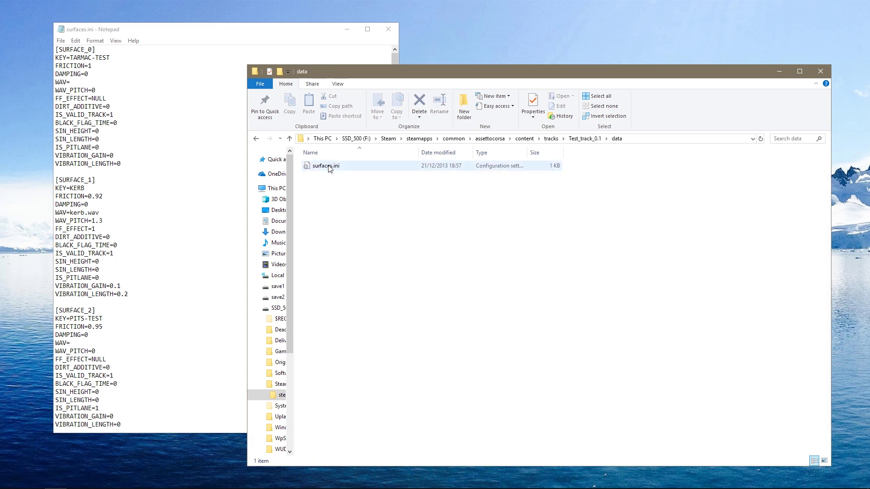
left_click(61, 40)
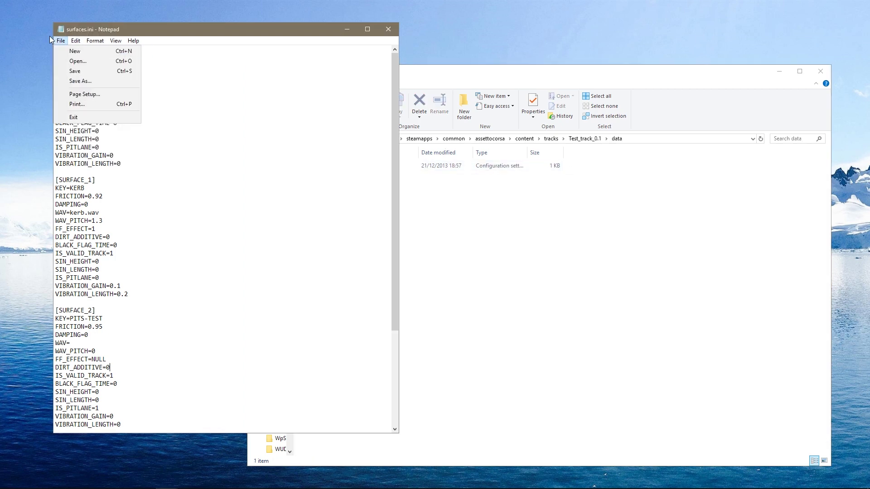
left_click(74, 70)
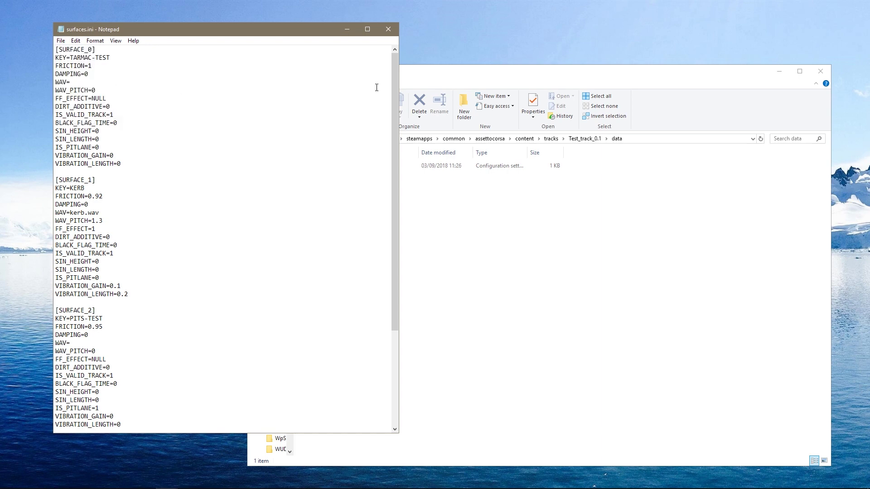
left_click(389, 29)
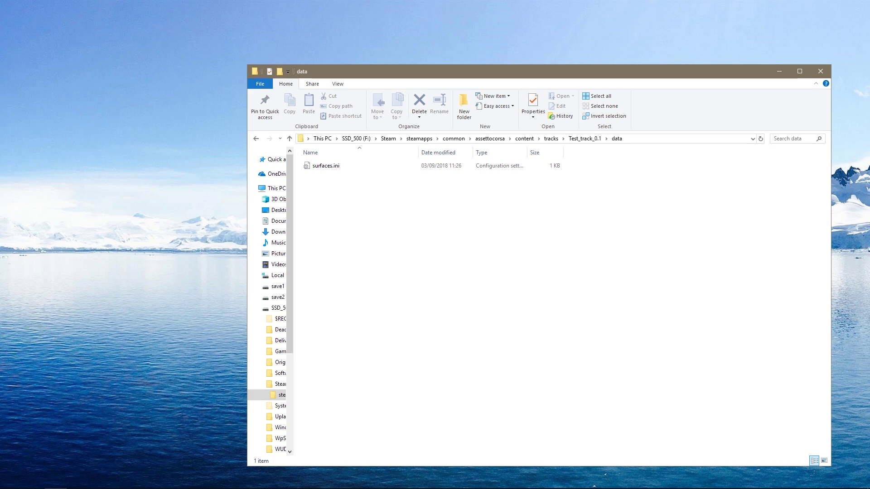
Step: Switch to Content Manager, open the track selection for the quick drive and list all tracks to find Test_Track
key("alt+Tab")
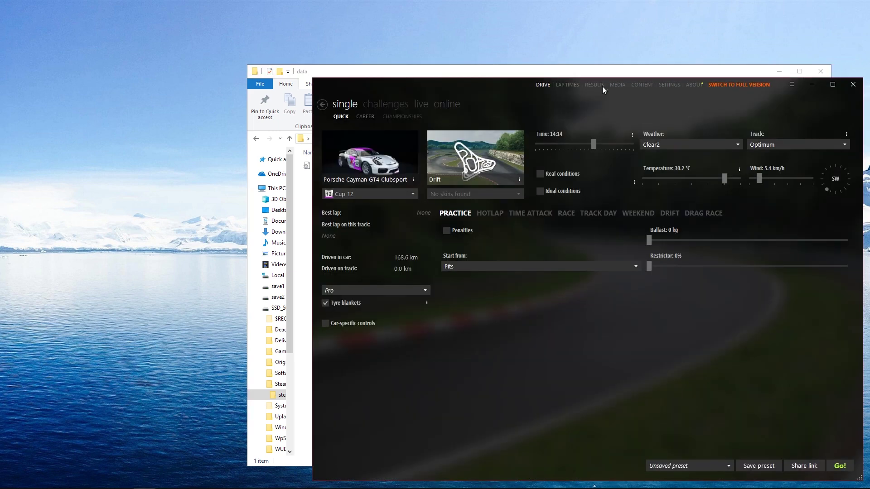
left_click_drag(480, 85, 249, 36)
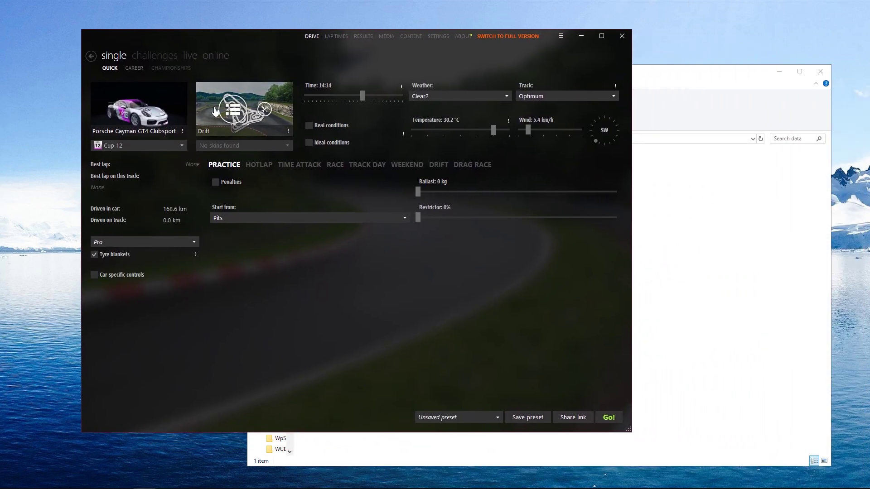
left_click(232, 110)
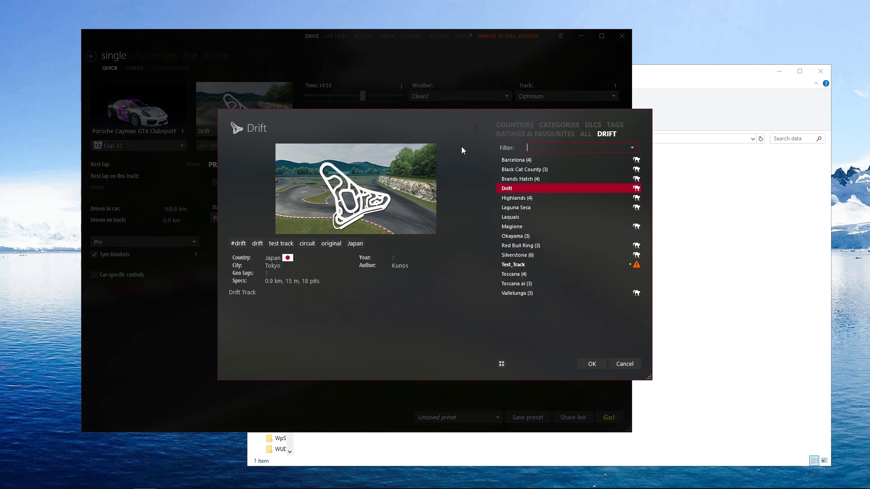
left_click(585, 135)
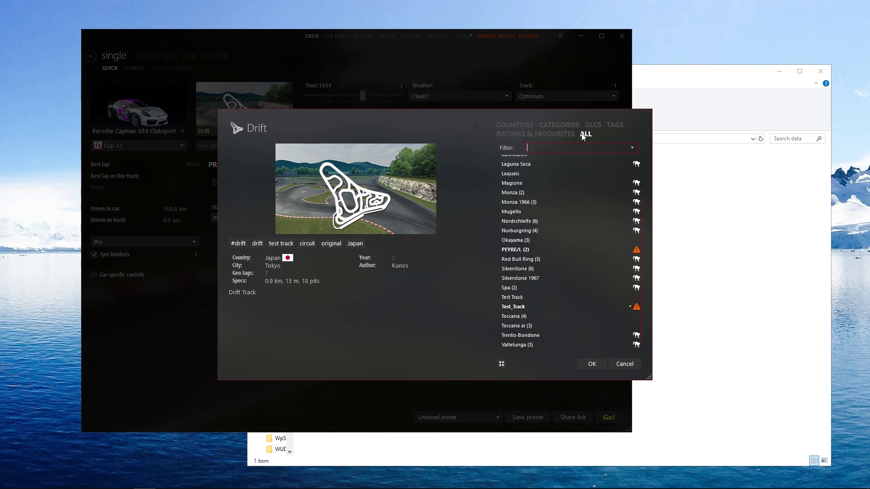
mouse_move(570, 263)
mouse_move(524, 306)
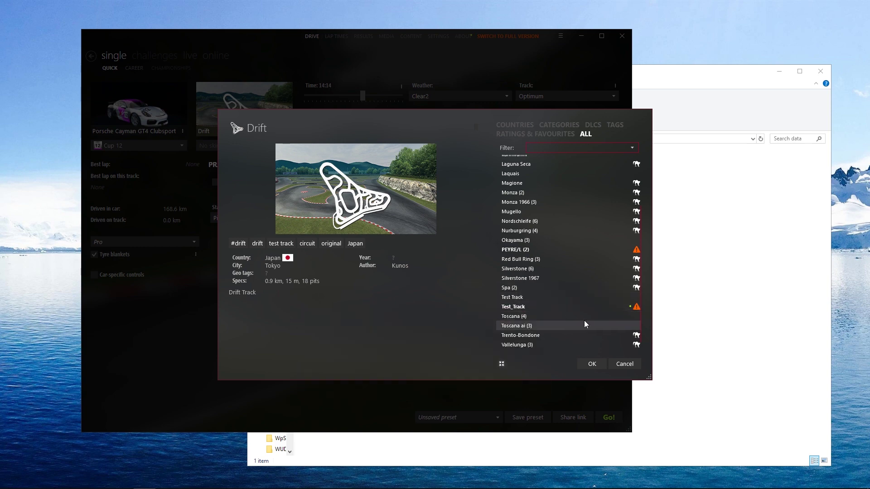
Step: Select Test_Track from the full track list and confirm it as the track for the quick drive
left_click(528, 308)
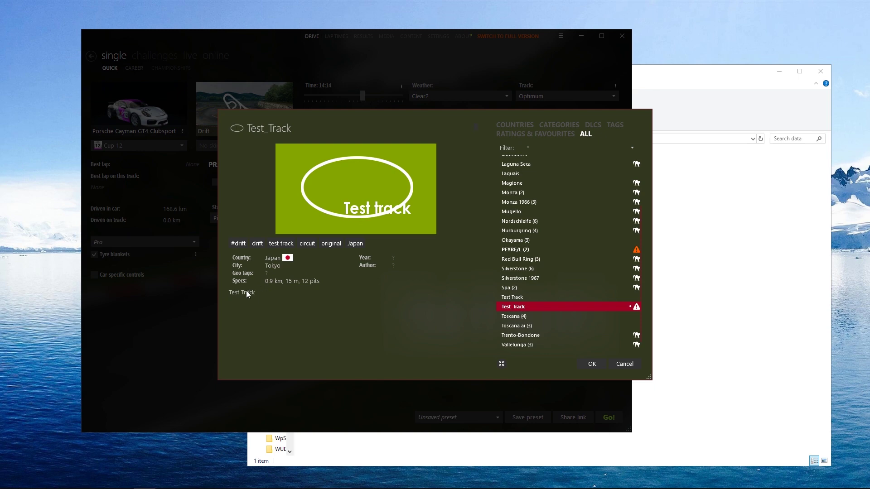
left_click(589, 363)
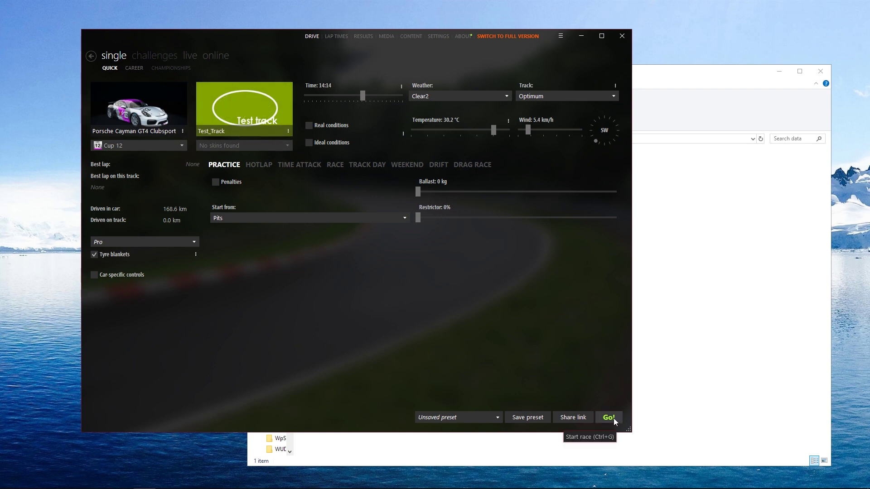
Step: Switch to File Explorer and go up from the data folder to show the contents of the Test_track_0.1 folder
left_click(694, 247)
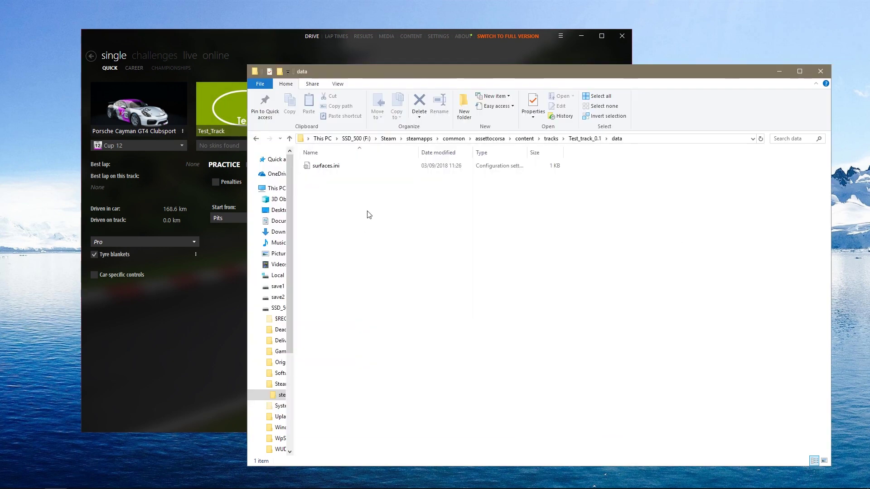
left_click(582, 137)
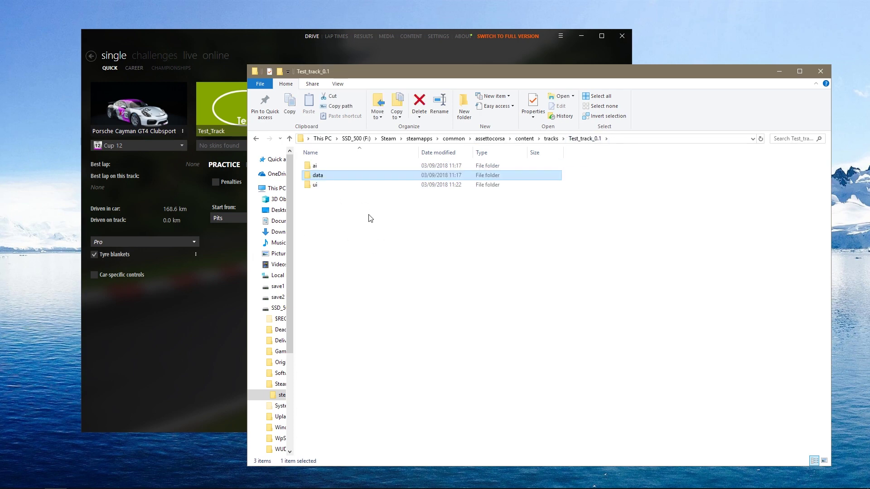
left_click(422, 261)
left_click(245, 313)
left_click(651, 295)
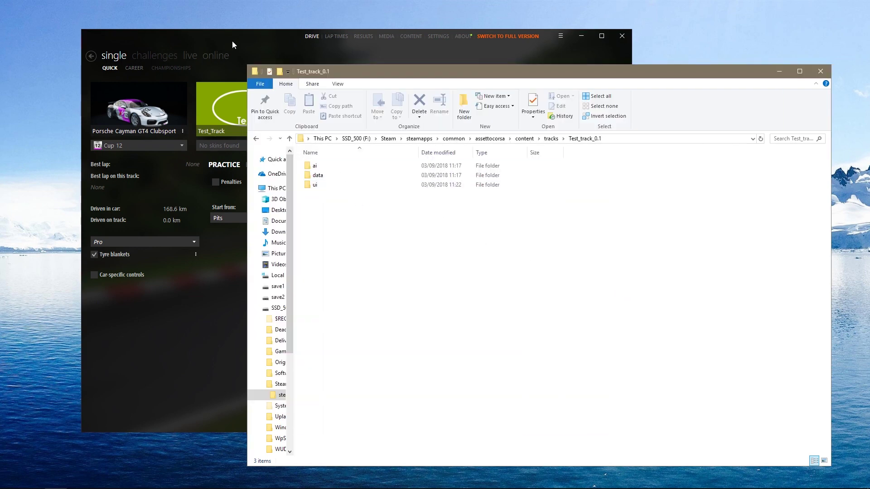
left_click(265, 36)
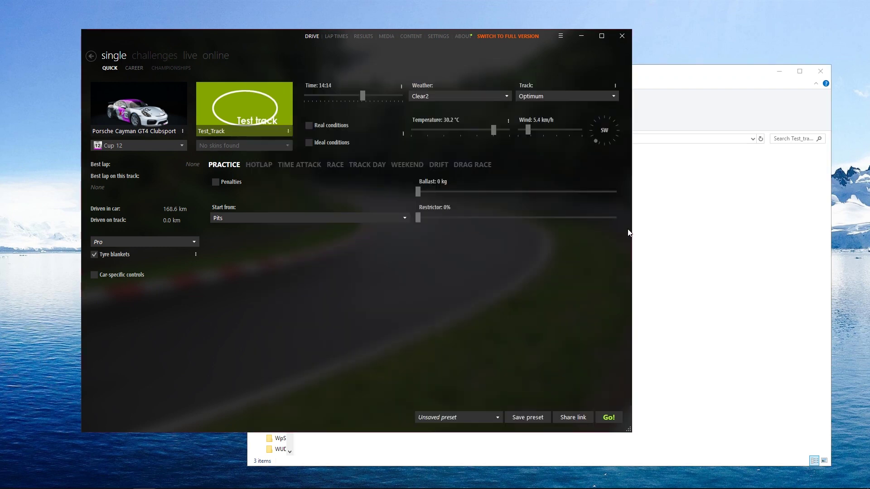
left_click(662, 231)
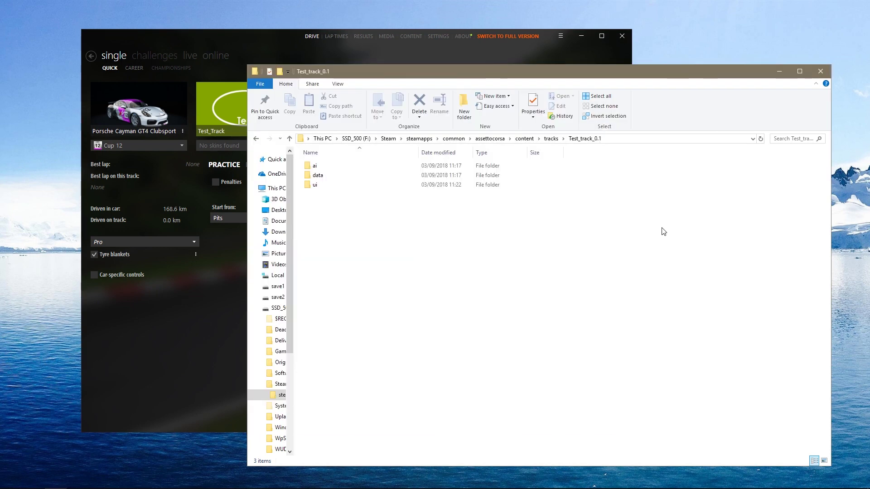